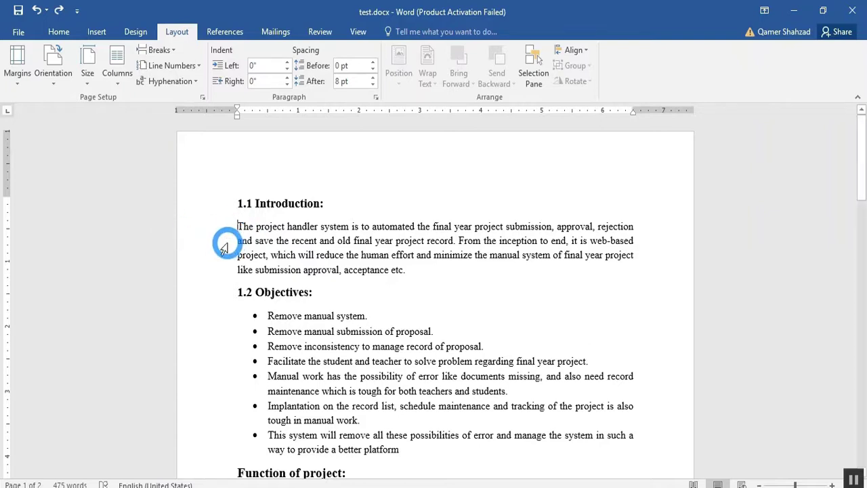
- Apply the Narrow 0.5-inch margin preset, then bring the margin presets list back up
{"action": "left_click", "coordinate": [11, 80]}
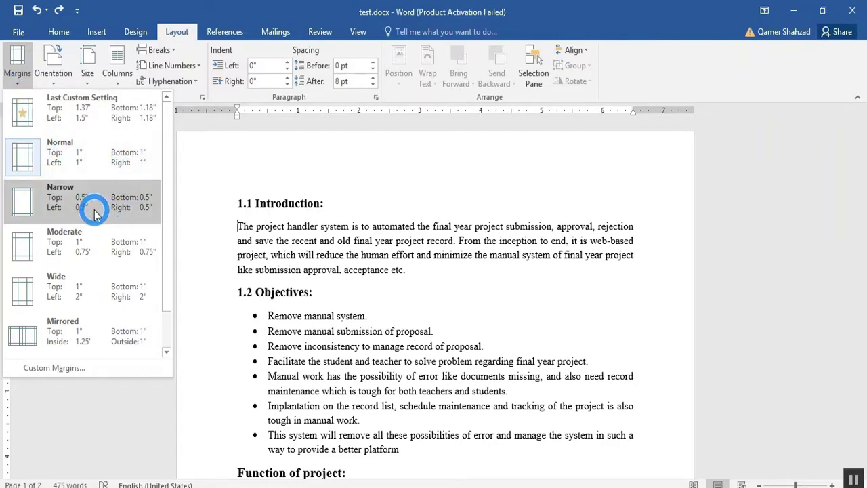
{"action": "left_click", "coordinate": [235, 112]}
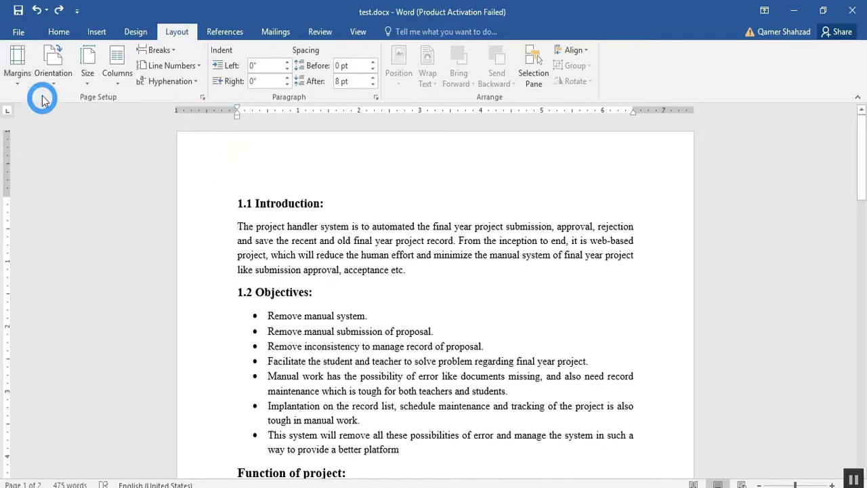
{"action": "left_click", "coordinate": [17, 68]}
{"action": "left_click", "coordinate": [109, 214]}
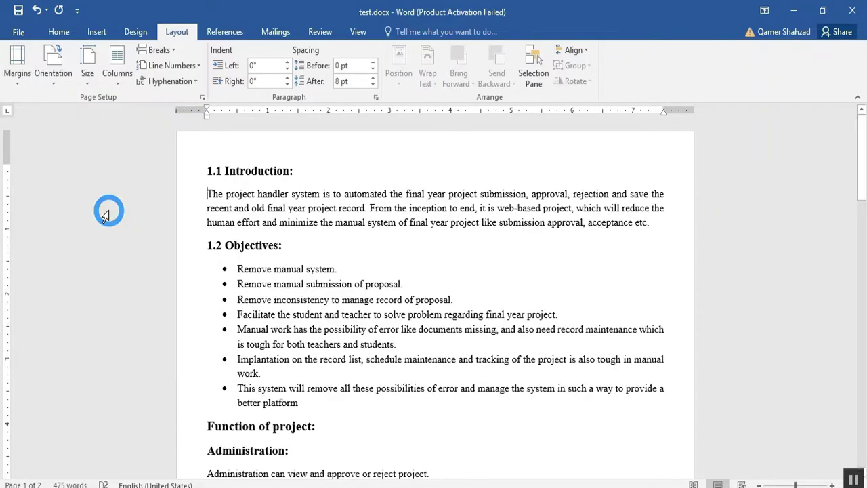
{"action": "left_click", "coordinate": [17, 71]}
{"action": "left_click", "coordinate": [86, 156]}
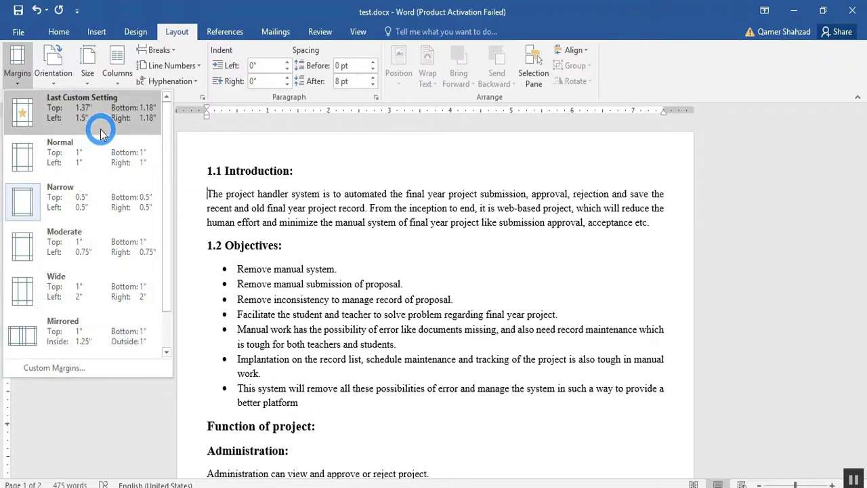
- Set all four custom margins to 1.5 inches, then drag the left margin leftward on the ruler
{"action": "left_click", "coordinate": [85, 369]}
{"action": "type", "text": "1.5"}
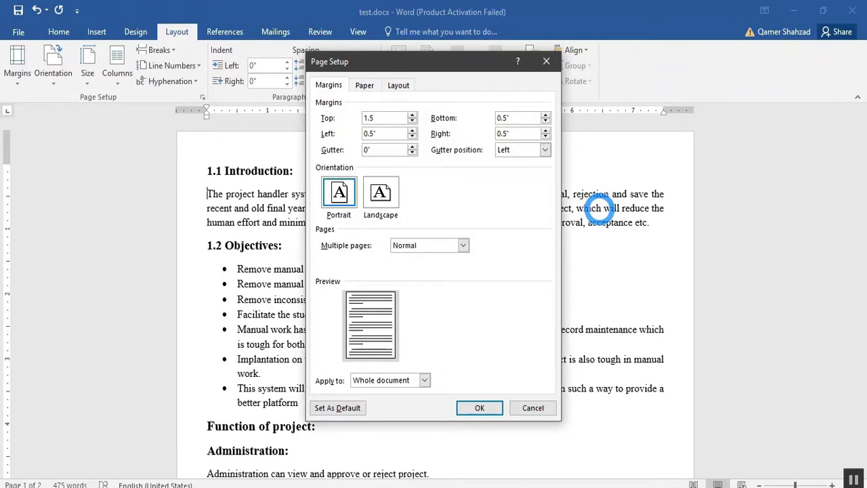
{"action": "key", "text": "Tab"}
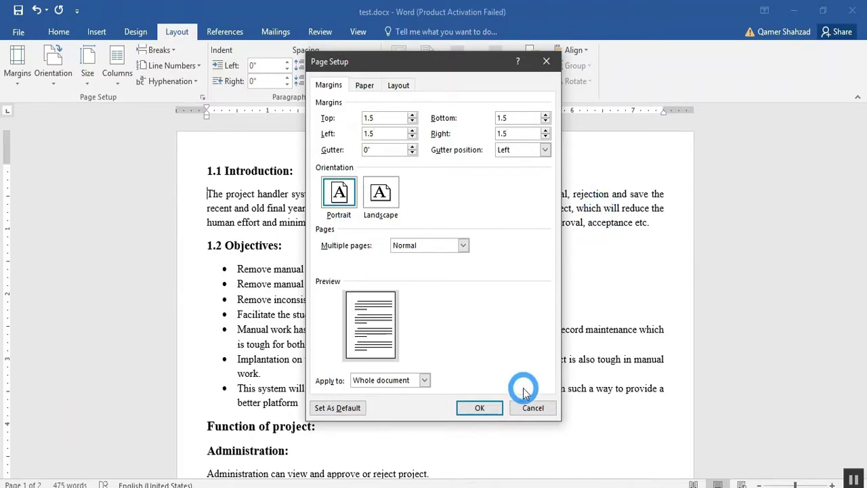
{"action": "left_click", "coordinate": [480, 407]}
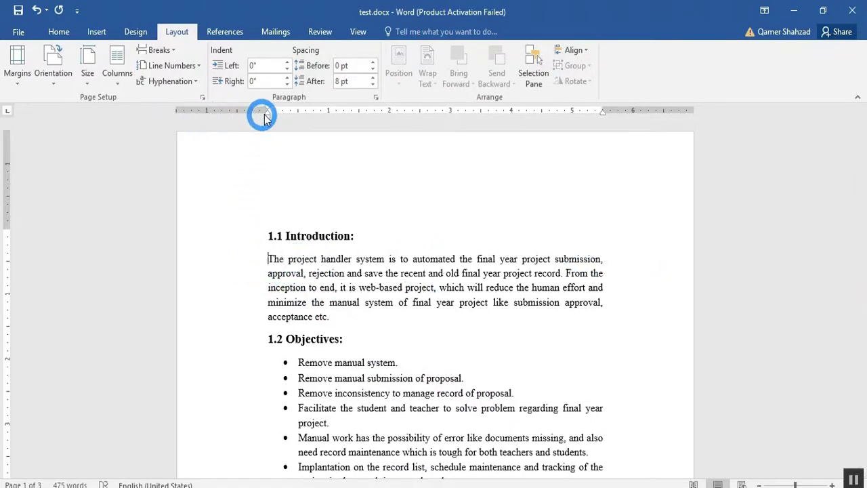
{"action": "left_click_drag", "start_coordinate": [268, 117], "coordinate": [222, 113]}
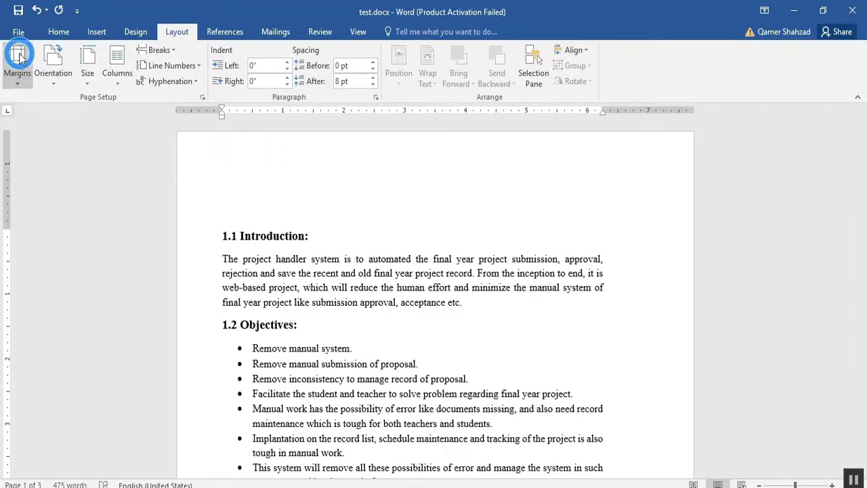
- Apply the Narrow margin preset and scroll through the report to review the layout
{"action": "left_click", "coordinate": [22, 80]}
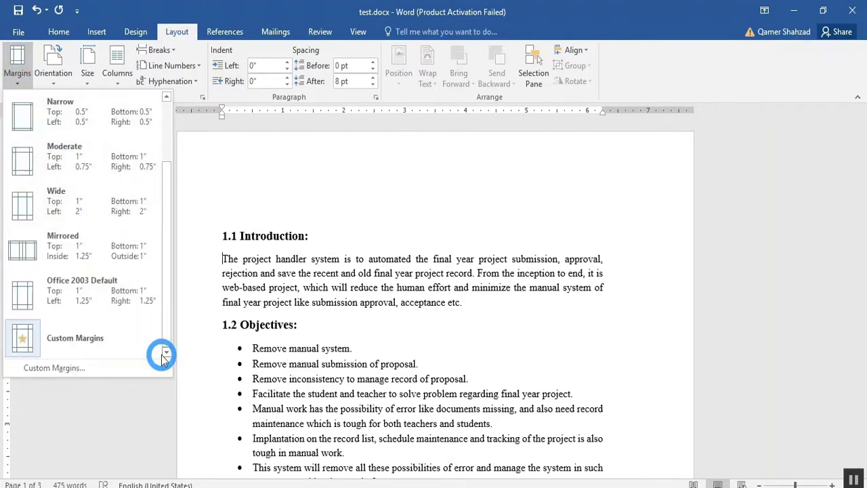
{"action": "left_click", "coordinate": [139, 120]}
{"action": "scroll", "coordinate": [442, 363], "scroll_direction": "down", "scroll_amount": 3}
{"action": "scroll", "coordinate": [441, 363], "scroll_direction": "down", "scroll_amount": 6}
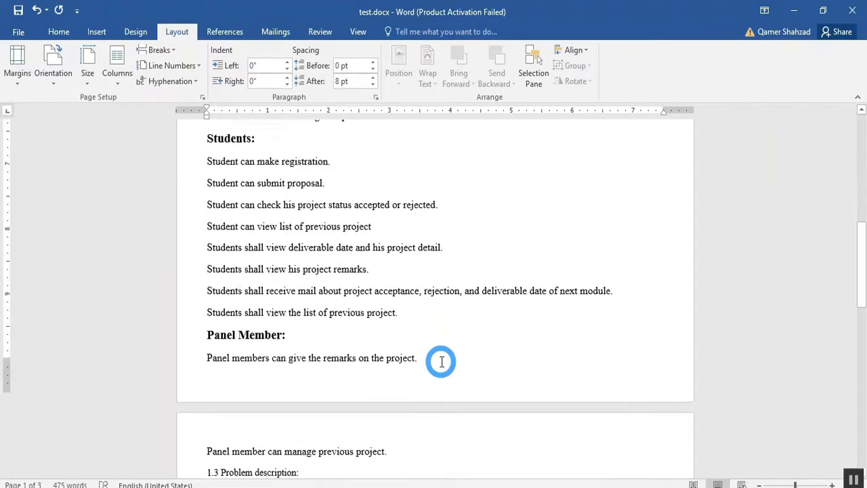
{"action": "scroll", "coordinate": [441, 362], "scroll_direction": "up", "scroll_amount": 2}
{"action": "scroll", "coordinate": [441, 362], "scroll_direction": "up", "scroll_amount": 5}
{"action": "scroll", "coordinate": [441, 360], "scroll_direction": "up", "scroll_amount": 2}
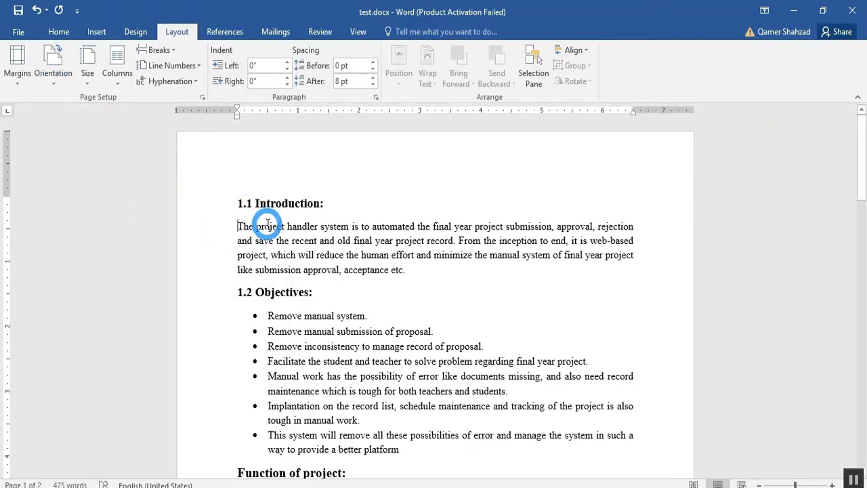
{"action": "scroll", "coordinate": [268, 224], "scroll_direction": "down", "scroll_amount": 2}
{"action": "scroll", "coordinate": [268, 224], "scroll_direction": "down", "scroll_amount": 2}
{"action": "scroll", "coordinate": [264, 224], "scroll_direction": "down", "scroll_amount": 2}
{"action": "scroll", "coordinate": [258, 224], "scroll_direction": "down", "scroll_amount": 2}
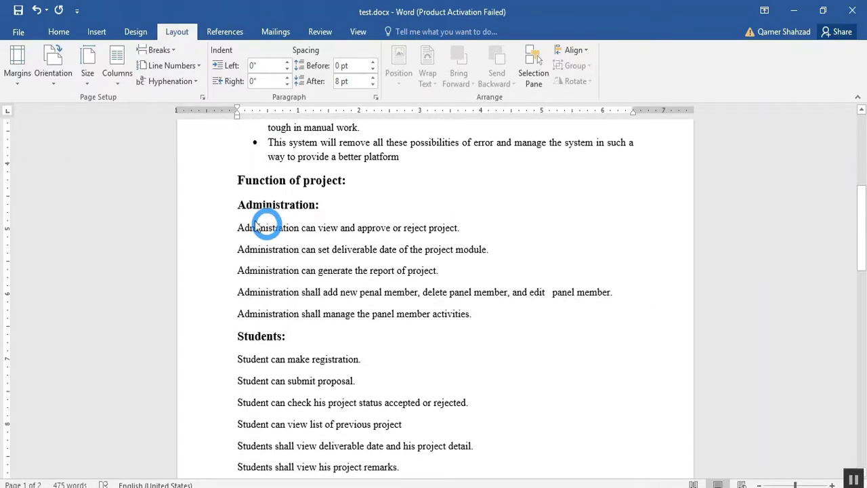
{"action": "left_click", "coordinate": [53, 76]}
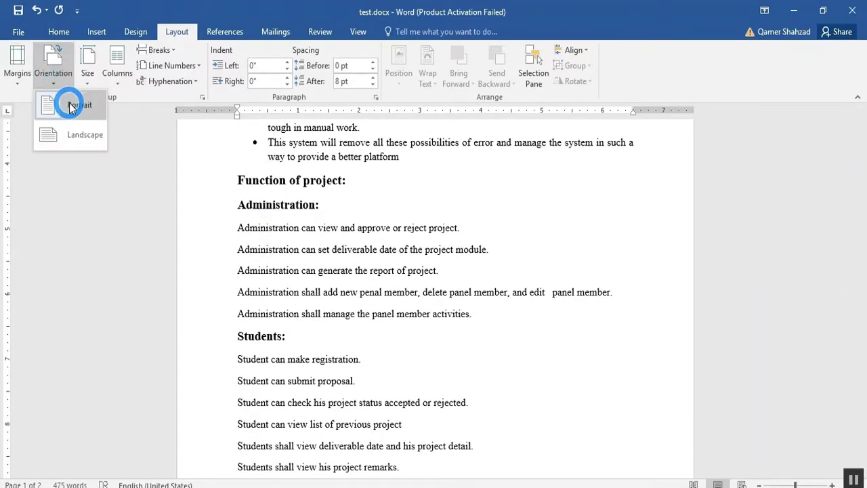
{"action": "left_click", "coordinate": [85, 138]}
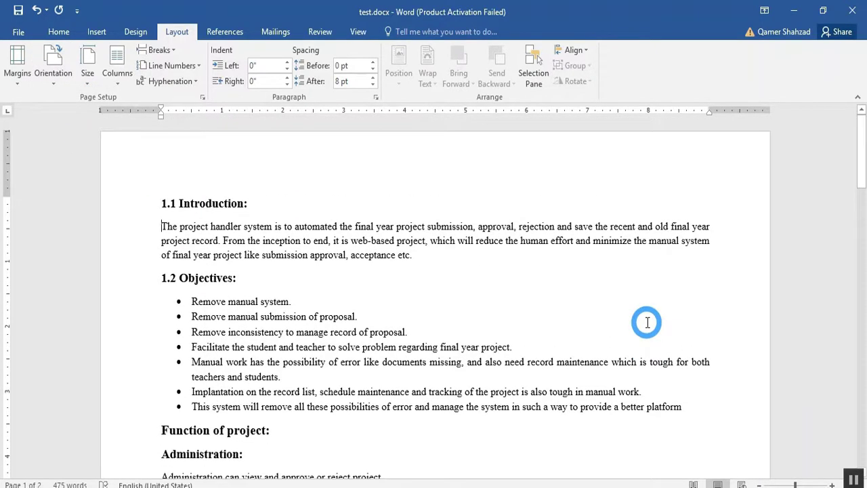
{"action": "scroll", "coordinate": [647, 323], "scroll_direction": "down", "scroll_amount": 5}
{"action": "scroll", "coordinate": [647, 322], "scroll_direction": "down", "scroll_amount": 3}
{"action": "scroll", "coordinate": [647, 323], "scroll_direction": "up", "scroll_amount": 5}
{"action": "scroll", "coordinate": [647, 322], "scroll_direction": "up", "scroll_amount": 3}
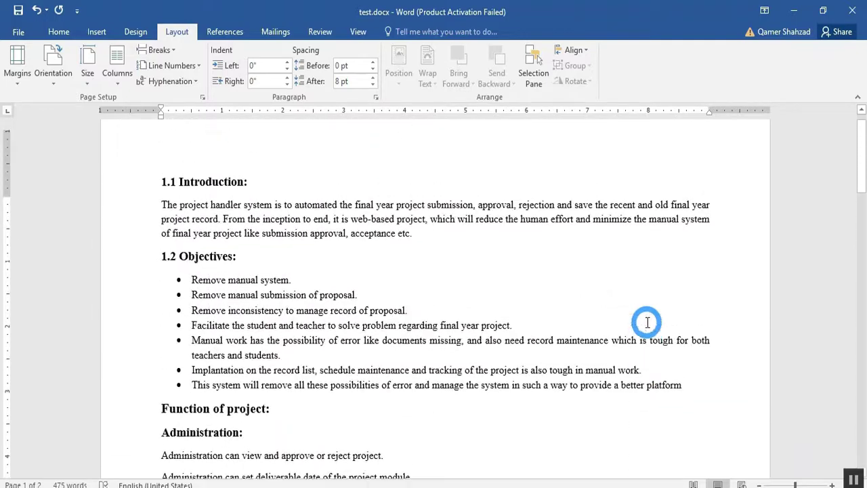
{"action": "left_click", "coordinate": [53, 75]}
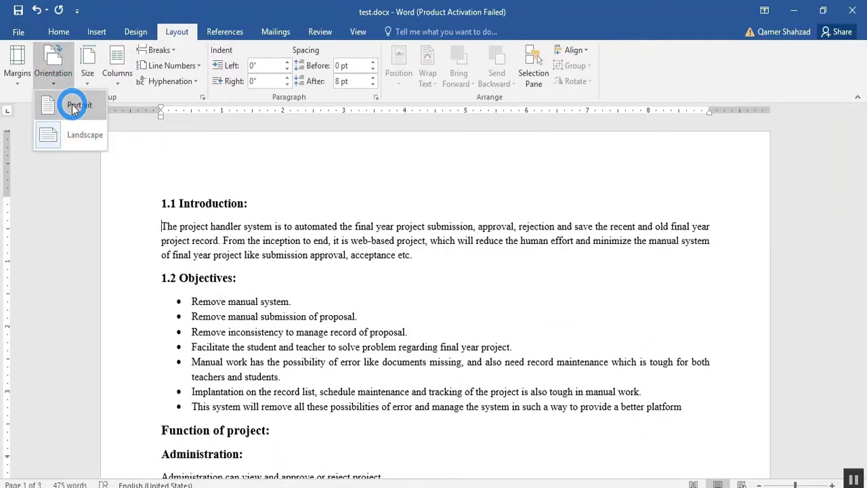
{"action": "left_click", "coordinate": [62, 73]}
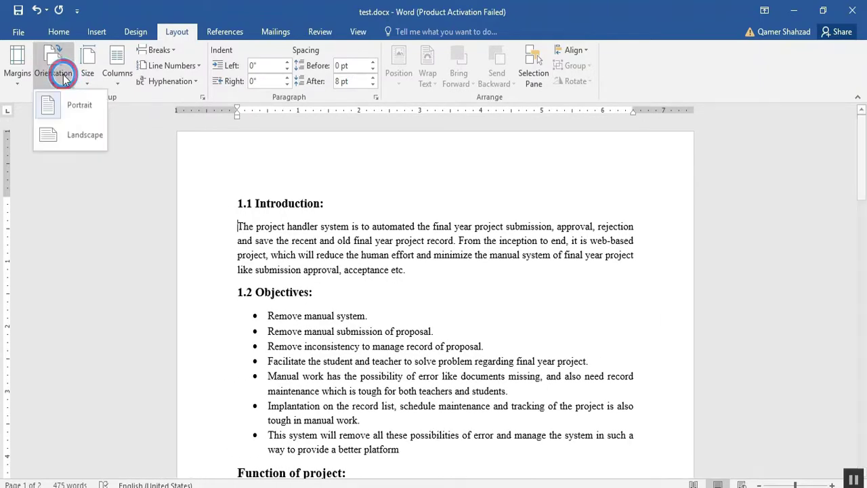
{"action": "left_click", "coordinate": [79, 136]}
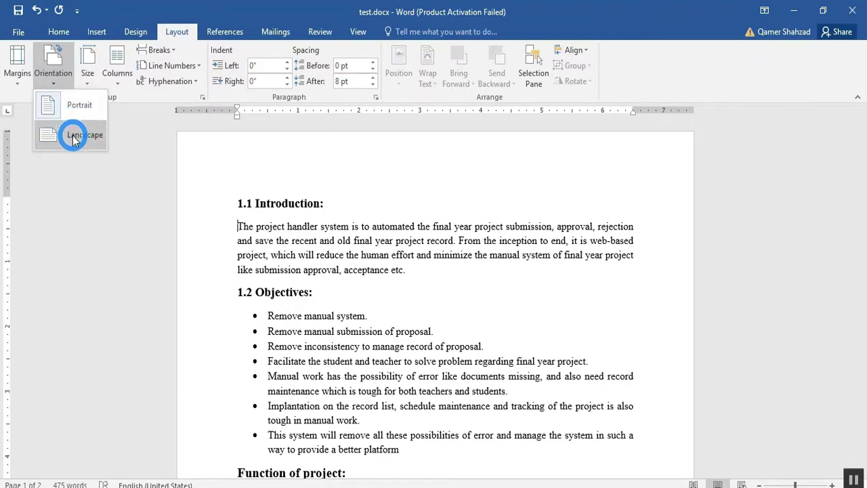
{"action": "left_click", "coordinate": [222, 180]}
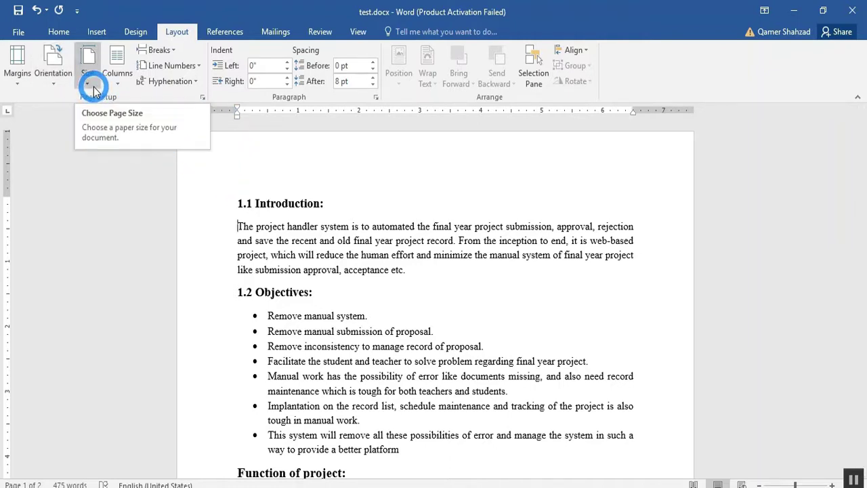
- Choose A4 as the paper size and scroll to check the rewrapped text
{"action": "left_click", "coordinate": [94, 88]}
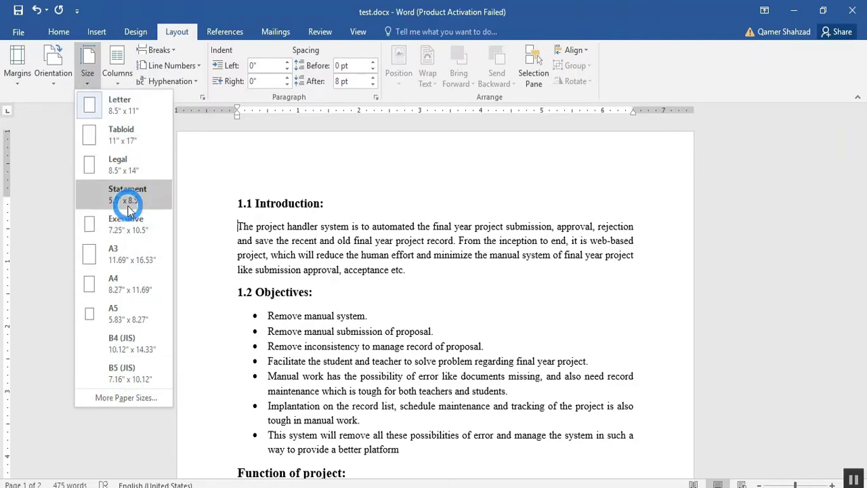
{"action": "left_click", "coordinate": [132, 292]}
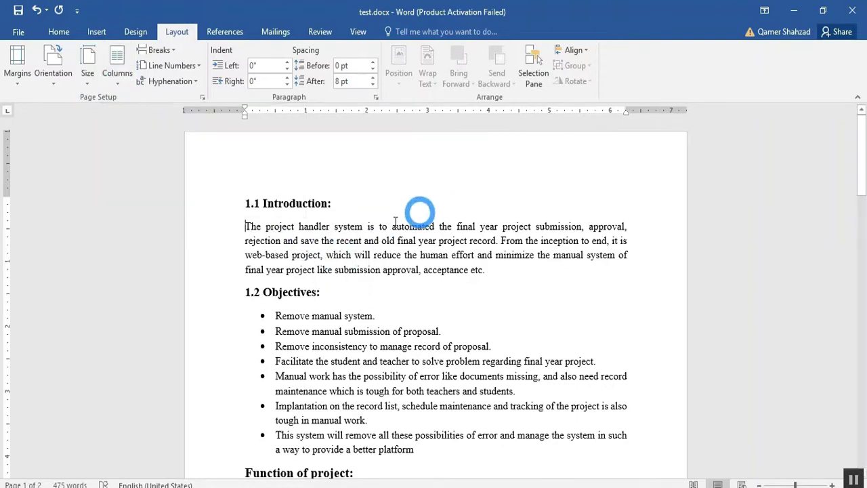
{"action": "scroll", "coordinate": [377, 328], "scroll_direction": "down", "scroll_amount": 3}
{"action": "scroll", "coordinate": [339, 332], "scroll_direction": "up", "scroll_amount": 3}
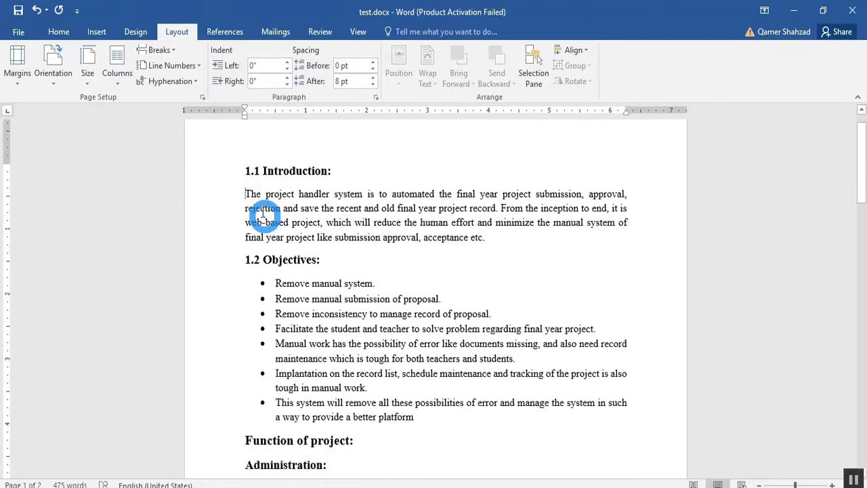
- Select the text from 1.1 Introduction through Students, preview it in two columns, then undo
{"action": "scroll", "coordinate": [265, 216], "scroll_direction": "down", "scroll_amount": 1}
{"action": "left_click_drag", "start_coordinate": [242, 170], "coordinate": [467, 350]}
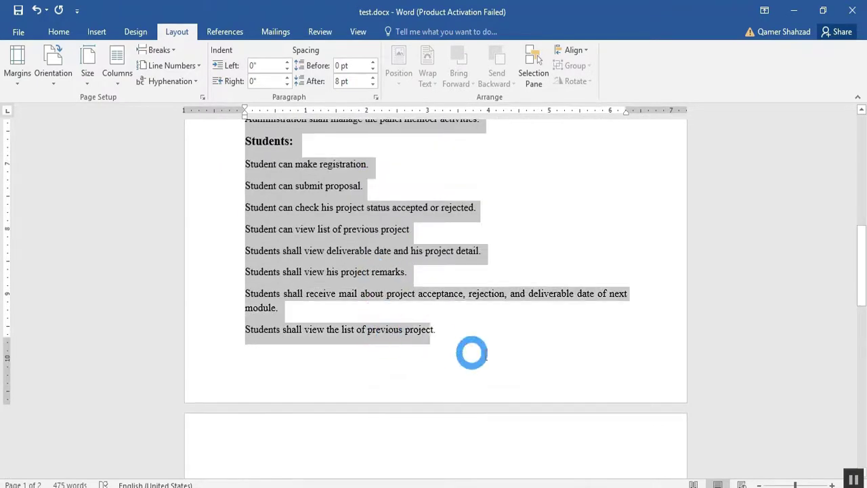
{"action": "left_click", "coordinate": [116, 80]}
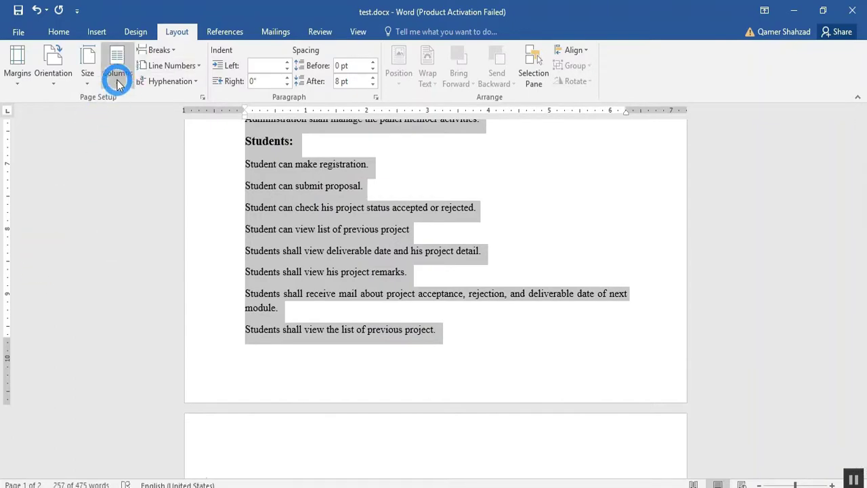
{"action": "left_click", "coordinate": [160, 140]}
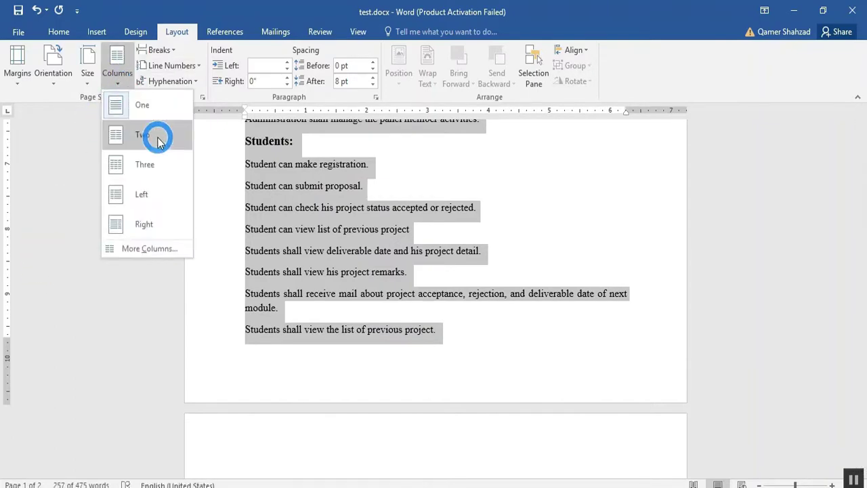
{"action": "scroll", "coordinate": [487, 318], "scroll_direction": "up", "scroll_amount": 5}
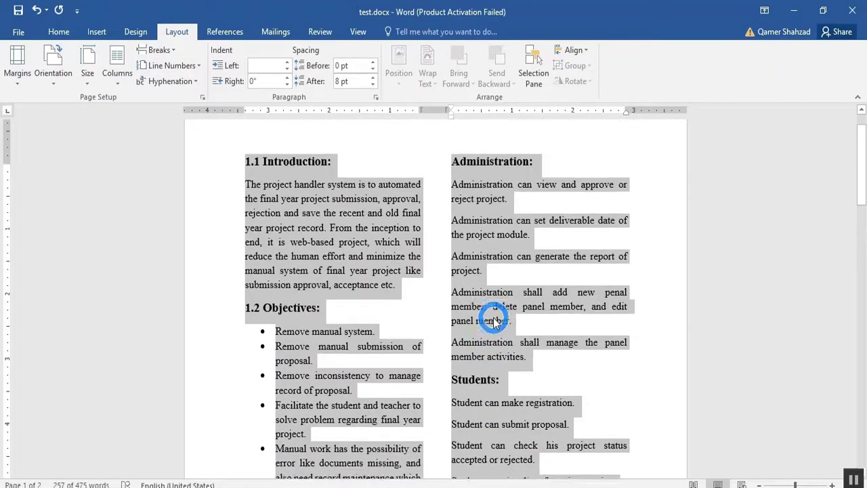
{"action": "left_click", "coordinate": [469, 344]}
{"action": "scroll", "coordinate": [547, 256], "scroll_direction": "down", "scroll_amount": 2}
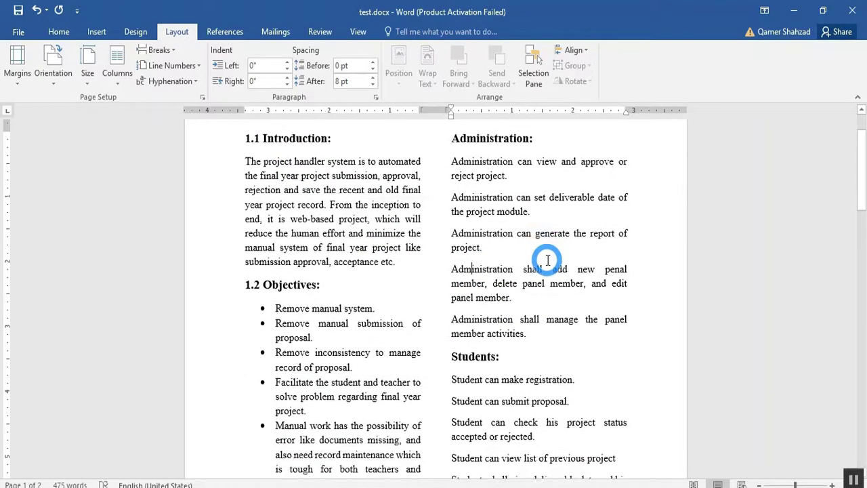
{"action": "scroll", "coordinate": [547, 260], "scroll_direction": "up", "scroll_amount": 2}
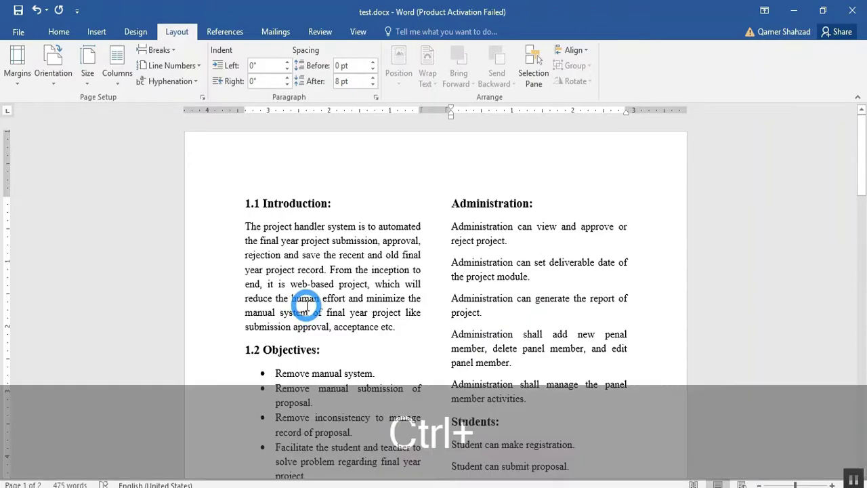
{"action": "key", "text": "ctrl+z"}
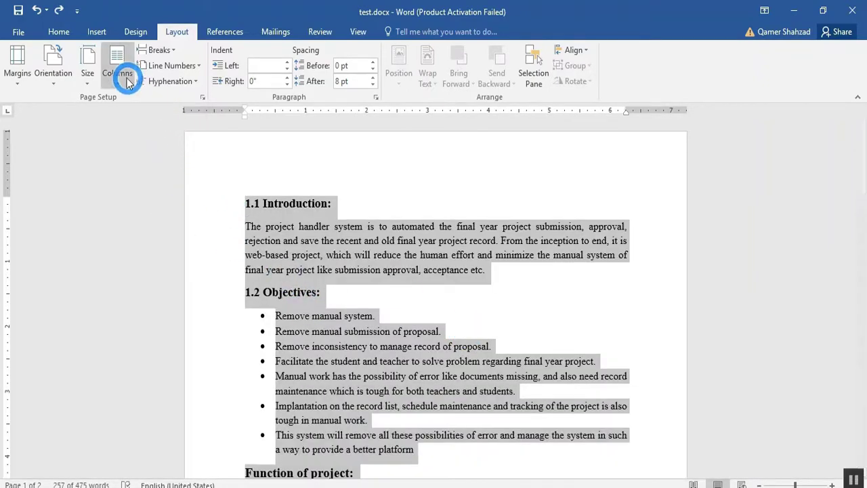
- Preview the text in three columns, undo it, and bring up the Breaks list
{"action": "left_click", "coordinate": [117, 76]}
{"action": "left_click", "coordinate": [161, 172]}
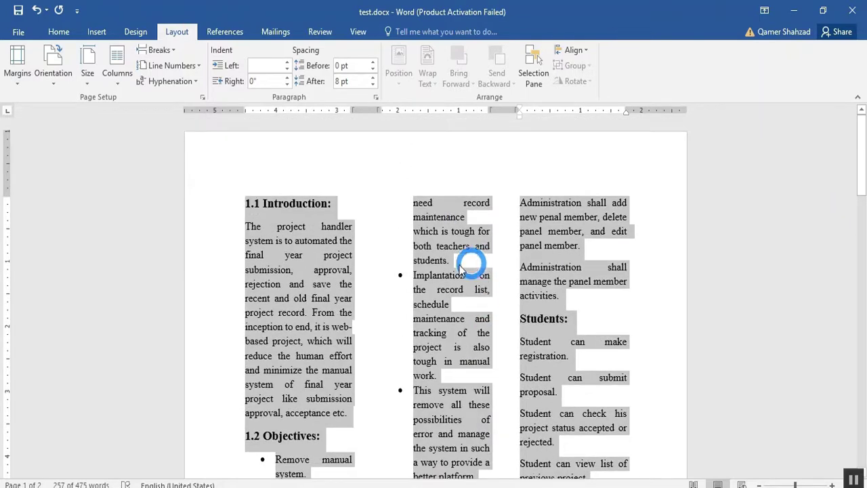
{"action": "key", "text": "ctrl+z"}
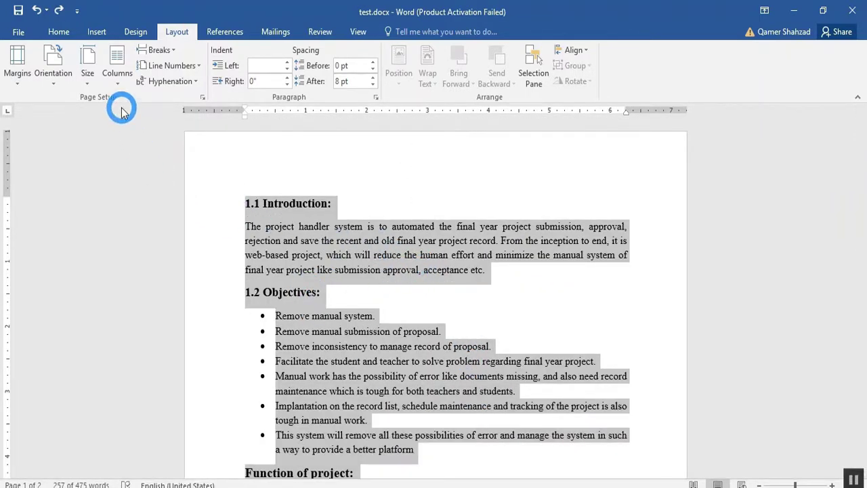
{"action": "left_click", "coordinate": [173, 51]}
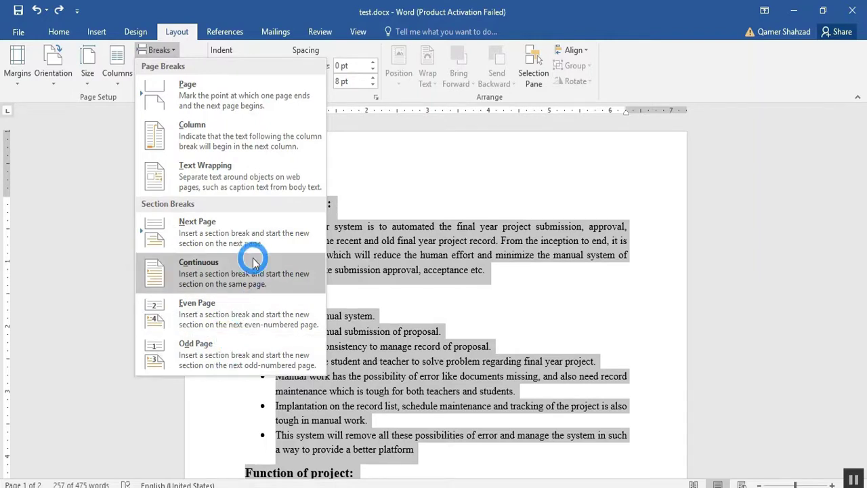
- Number all lines continuously and scroll through the report to check the numbering
{"action": "left_click", "coordinate": [179, 32]}
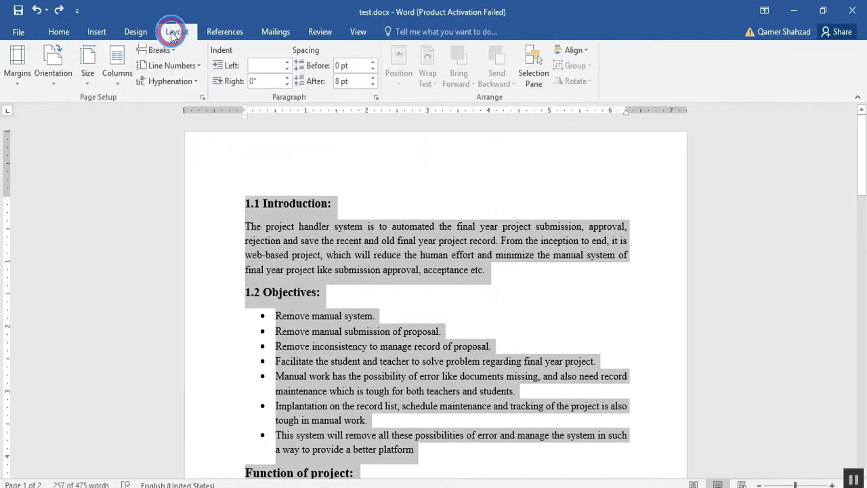
{"action": "left_click", "coordinate": [197, 66]}
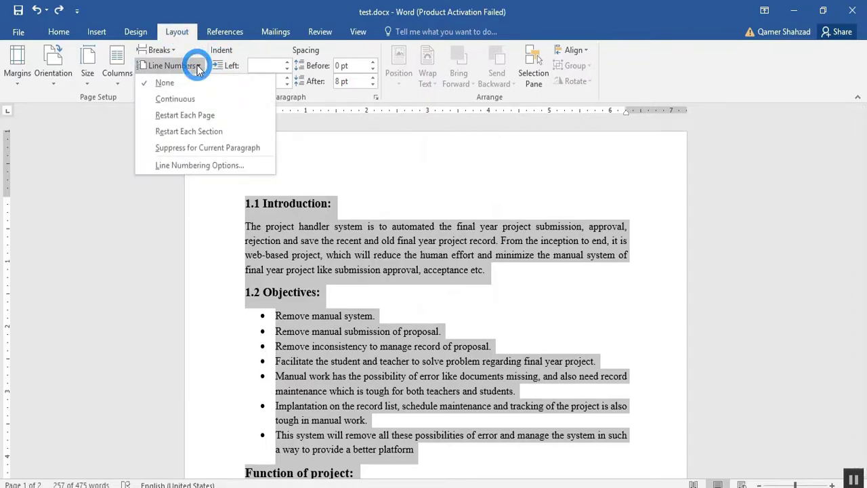
{"action": "left_click", "coordinate": [197, 99]}
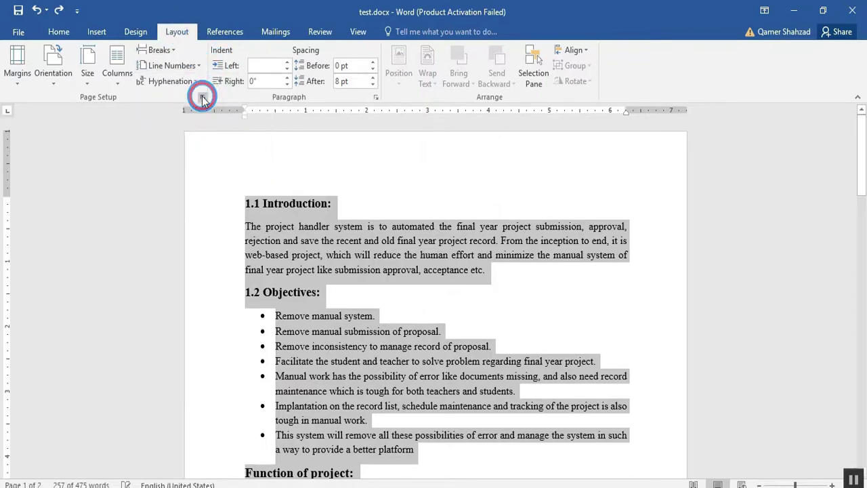
{"action": "left_click", "coordinate": [229, 204]}
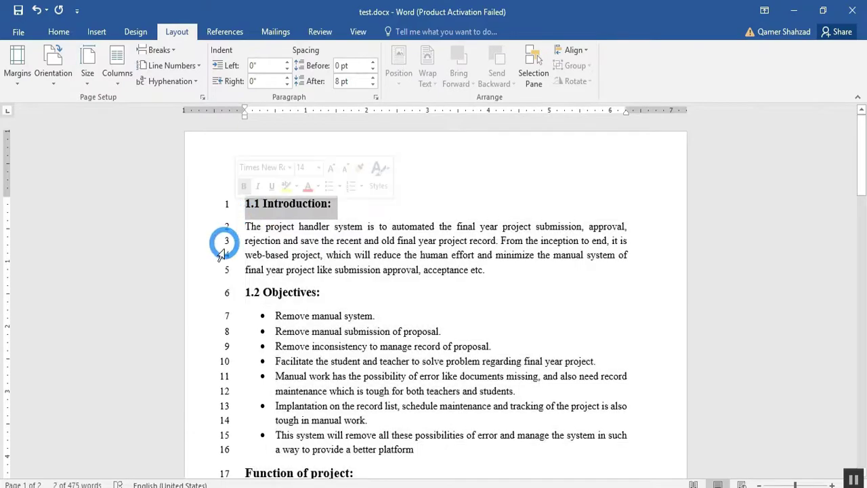
{"action": "scroll", "coordinate": [228, 285], "scroll_direction": "down", "scroll_amount": 2}
{"action": "scroll", "coordinate": [225, 293], "scroll_direction": "down", "scroll_amount": 2}
{"action": "scroll", "coordinate": [225, 294], "scroll_direction": "down", "scroll_amount": 3}
{"action": "scroll", "coordinate": [225, 293], "scroll_direction": "down", "scroll_amount": 2}
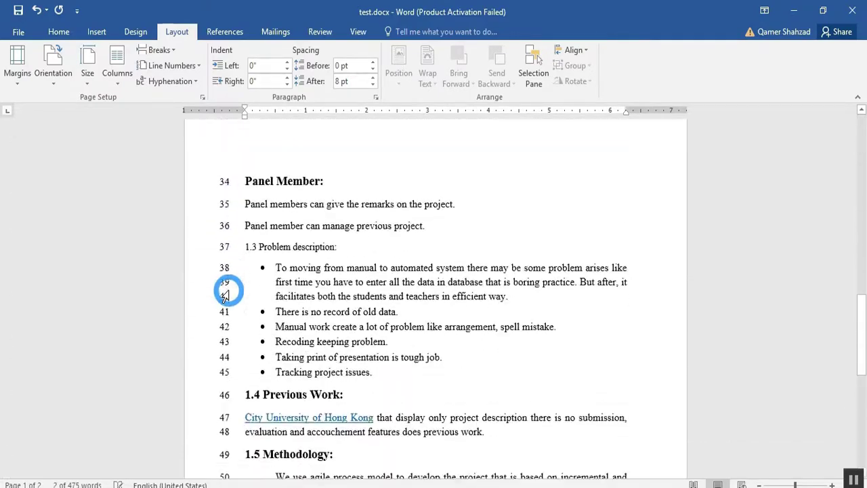
{"action": "scroll", "coordinate": [225, 293], "scroll_direction": "down", "scroll_amount": 4}
{"action": "scroll", "coordinate": [225, 293], "scroll_direction": "up", "scroll_amount": 3}
{"action": "scroll", "coordinate": [227, 292], "scroll_direction": "up", "scroll_amount": 7}
{"action": "scroll", "coordinate": [227, 292], "scroll_direction": "up", "scroll_amount": 8}
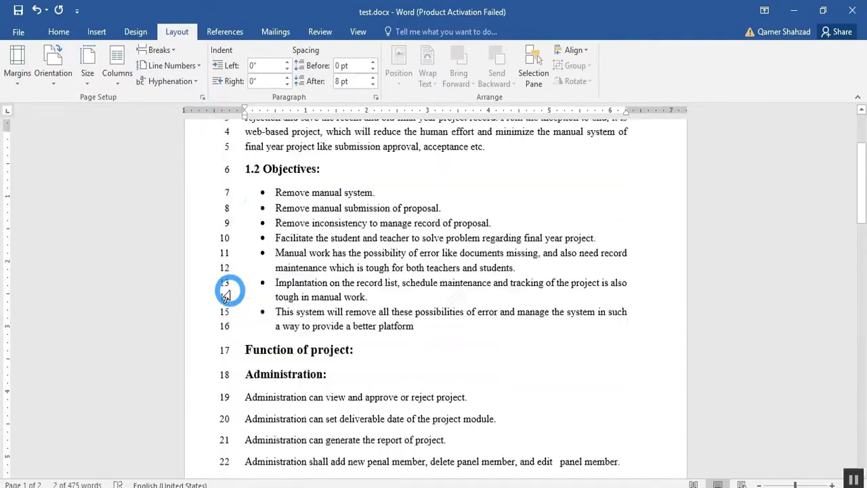
{"action": "scroll", "coordinate": [227, 291], "scroll_direction": "up", "scroll_amount": 3}
- Switch line numbering to restart on each page and review the pages
{"action": "left_click", "coordinate": [196, 65]}
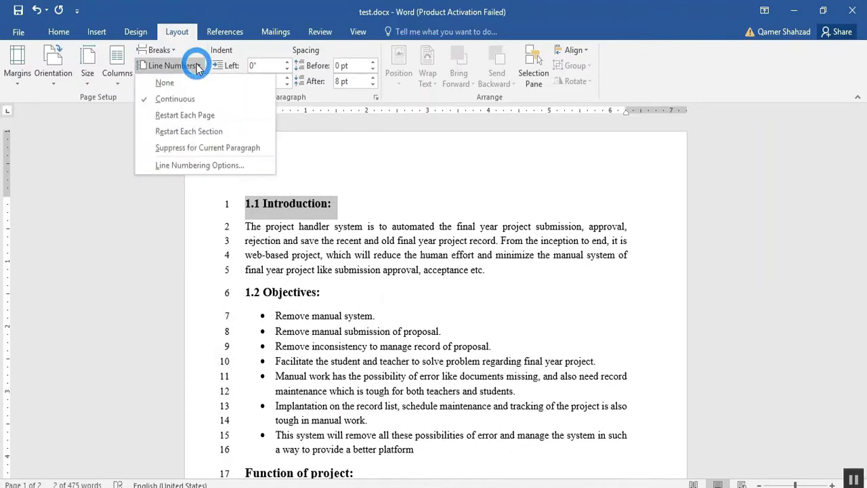
{"action": "left_click", "coordinate": [214, 116]}
{"action": "scroll", "coordinate": [368, 226], "scroll_direction": "down", "scroll_amount": 10}
{"action": "scroll", "coordinate": [369, 227], "scroll_direction": "down", "scroll_amount": 5}
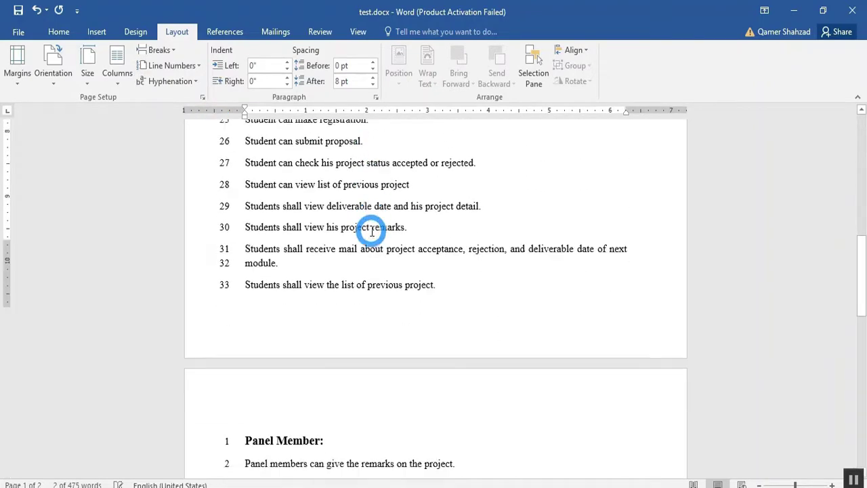
{"action": "scroll", "coordinate": [368, 233], "scroll_direction": "down", "scroll_amount": 3}
{"action": "scroll", "coordinate": [213, 354], "scroll_direction": "up", "scroll_amount": 4}
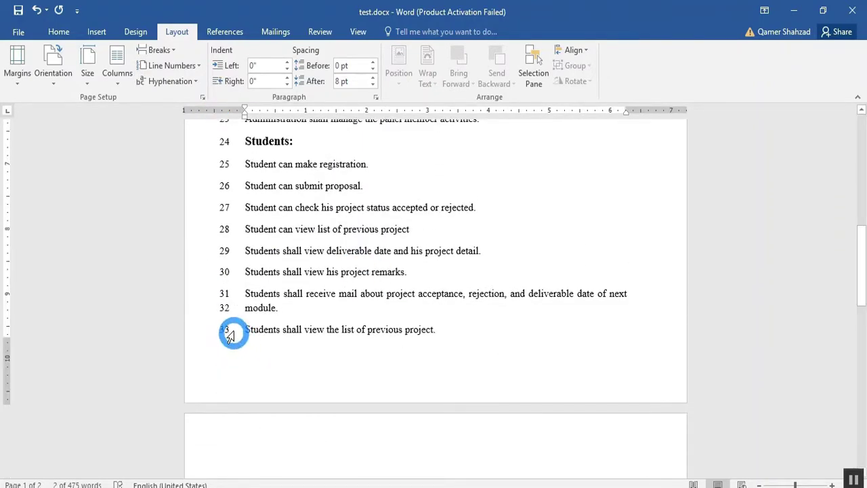
{"action": "scroll", "coordinate": [234, 325], "scroll_direction": "down", "scroll_amount": 5}
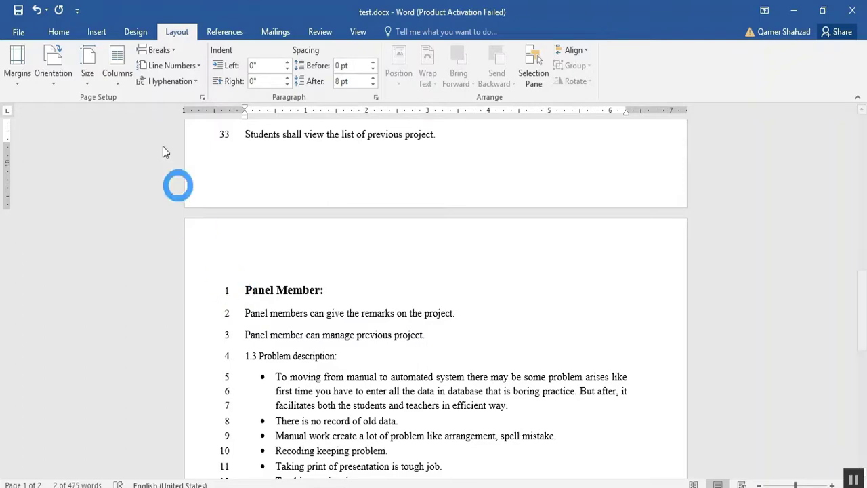
- Remove line numbers, then select and deselect the word web-based
{"action": "left_click", "coordinate": [170, 66]}
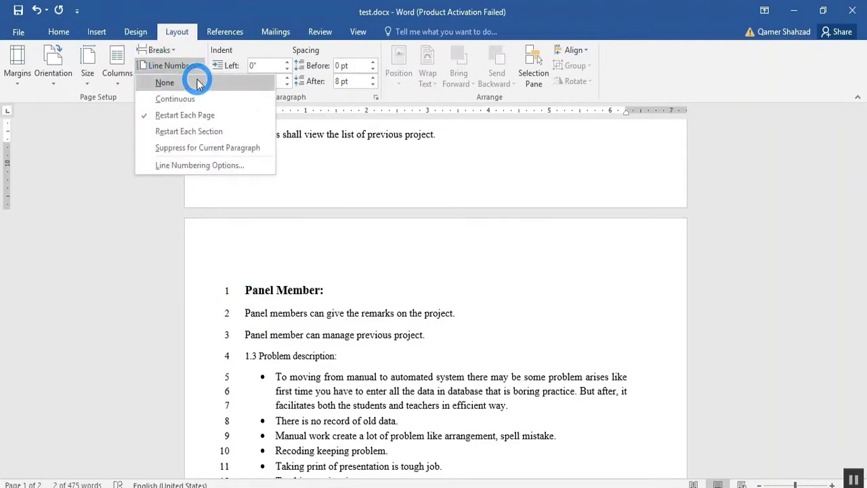
{"action": "left_click", "coordinate": [165, 83]}
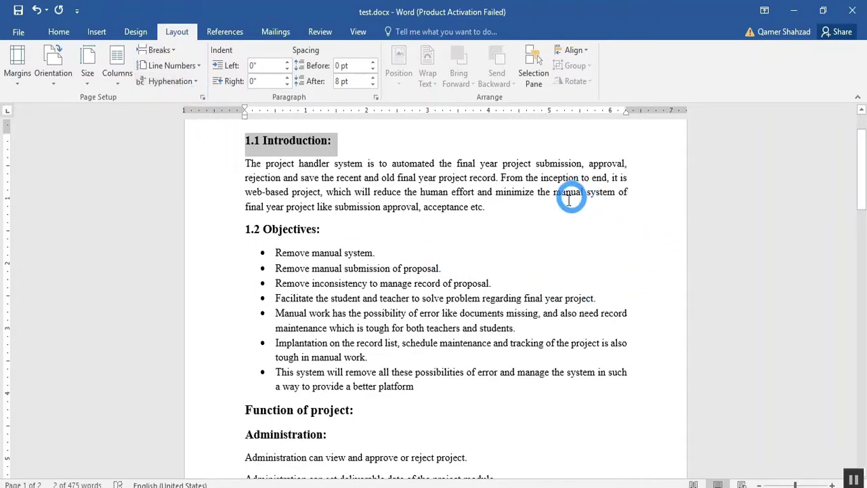
{"action": "scroll", "coordinate": [589, 270], "scroll_direction": "up", "scroll_amount": 2}
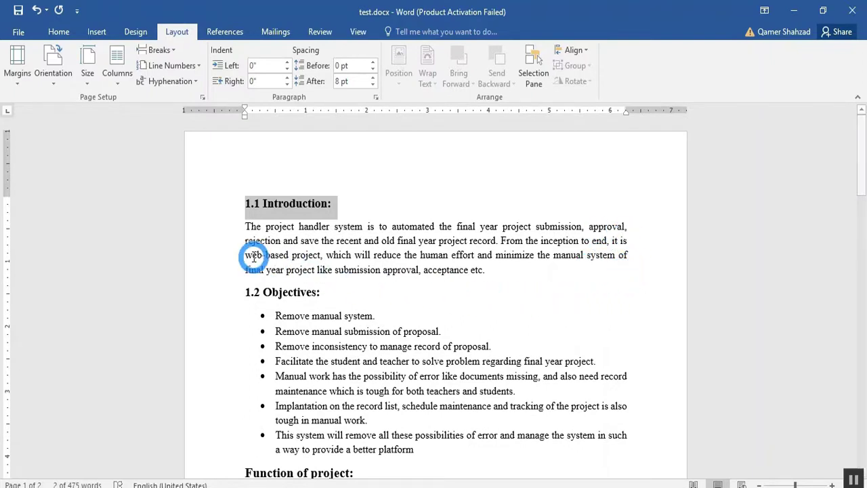
{"action": "left_click_drag", "start_coordinate": [245, 255], "coordinate": [281, 257]}
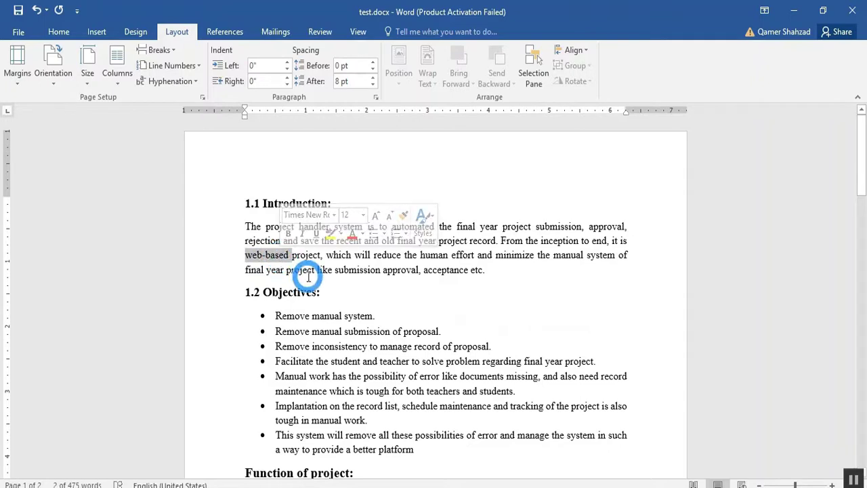
{"action": "left_click", "coordinate": [266, 260]}
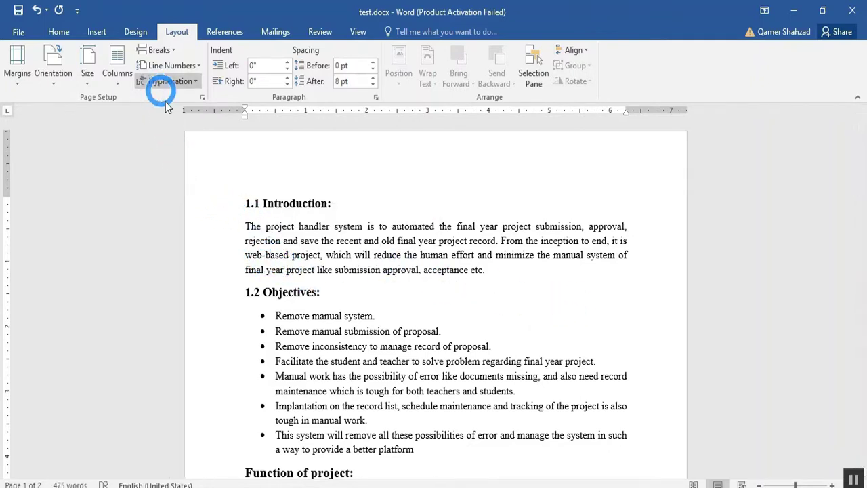
- Select the first introduction paragraph and turn on automatic hyphenation
{"action": "left_click_drag", "start_coordinate": [243, 226], "coordinate": [483, 283]}
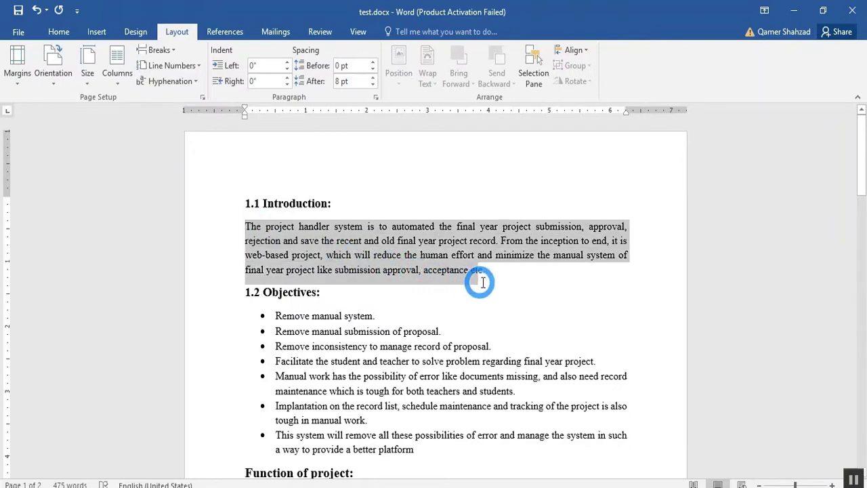
{"action": "left_click", "coordinate": [191, 81]}
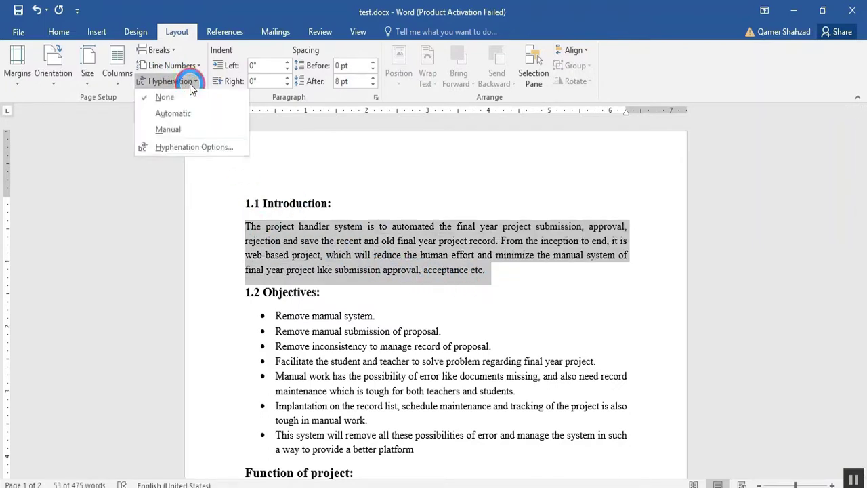
{"action": "left_click", "coordinate": [195, 116]}
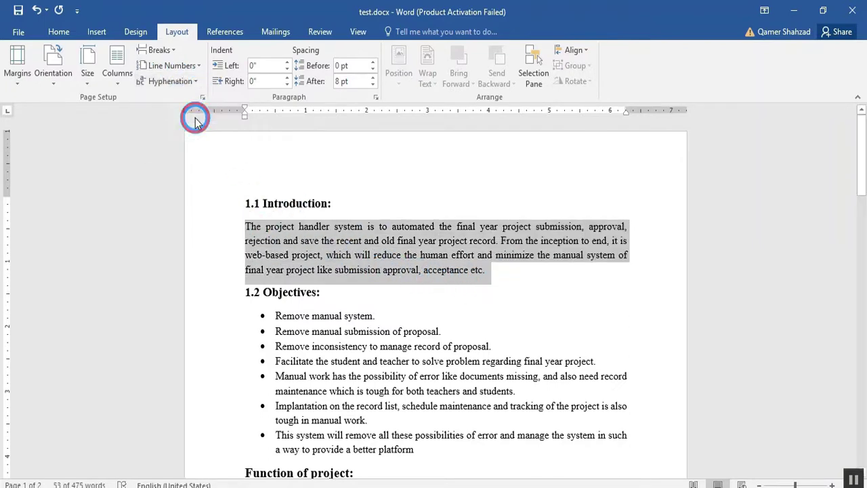
{"action": "left_click", "coordinate": [548, 293]}
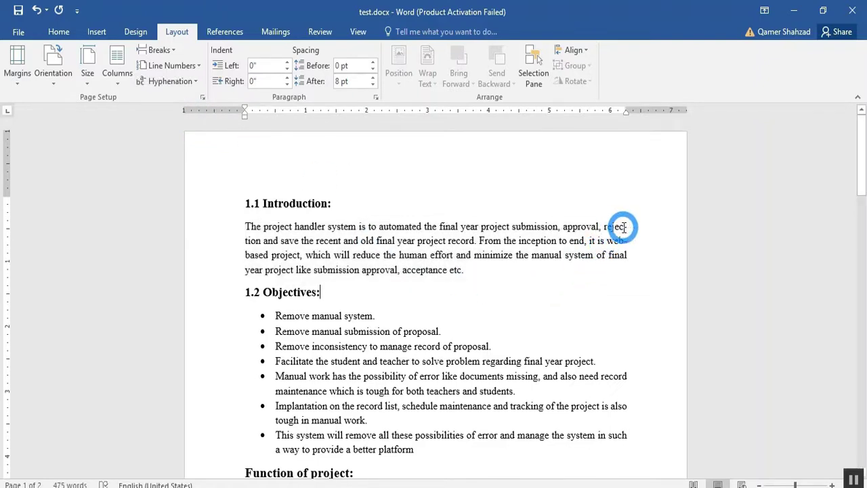
- Inspect the hyphenated 'rejec-' fragment, then set hyphenation back to None
{"action": "left_click_drag", "start_coordinate": [605, 226], "coordinate": [628, 227]}
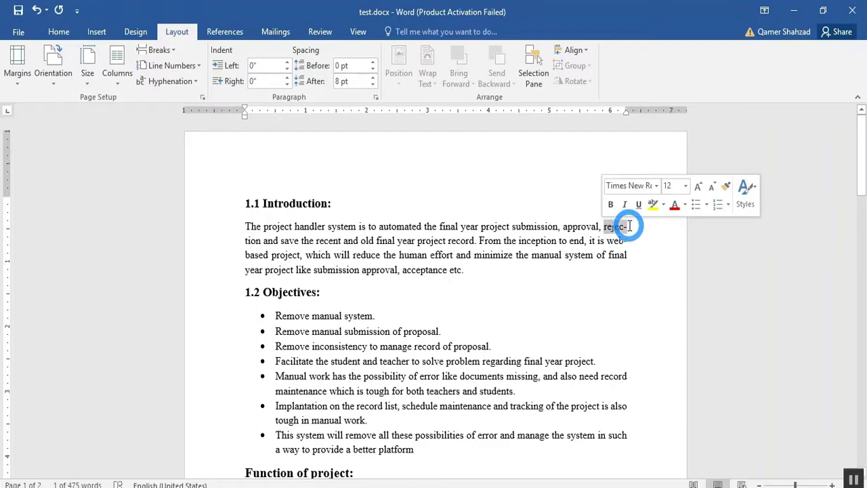
{"action": "left_click", "coordinate": [629, 226]}
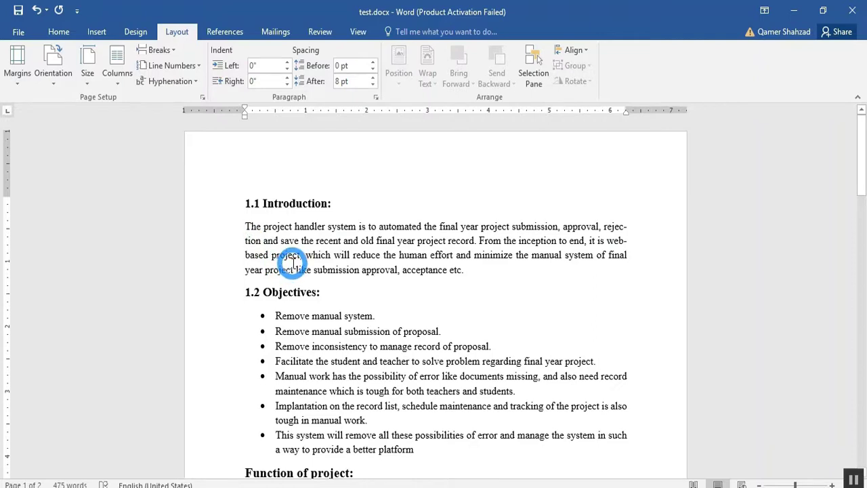
{"action": "scroll", "coordinate": [292, 263], "scroll_direction": "down", "scroll_amount": 1}
{"action": "scroll", "coordinate": [292, 263], "scroll_direction": "up", "scroll_amount": 1}
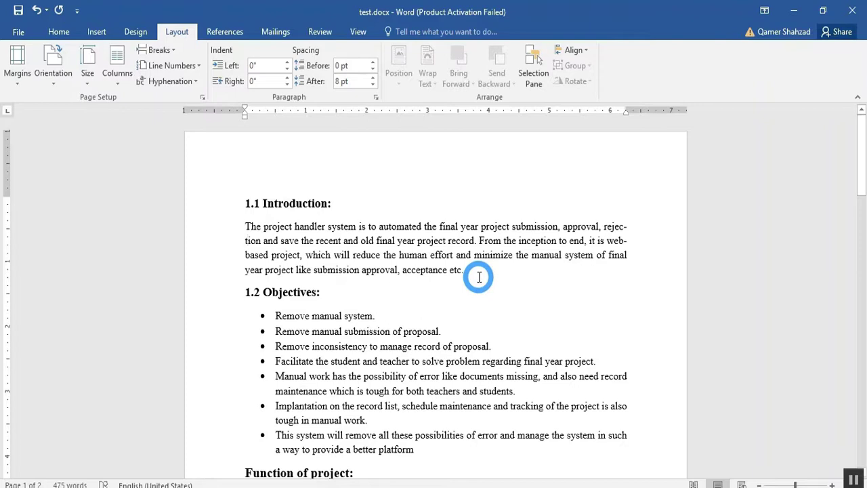
{"action": "left_click", "coordinate": [200, 82]}
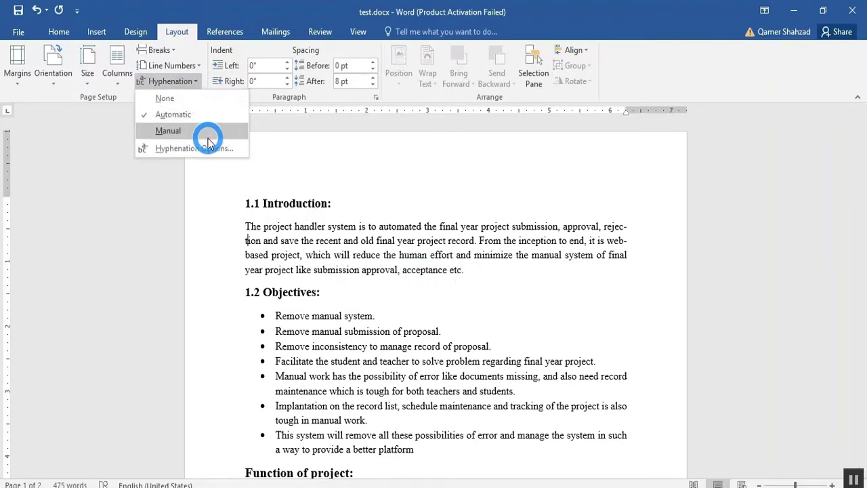
{"action": "left_click", "coordinate": [198, 103]}
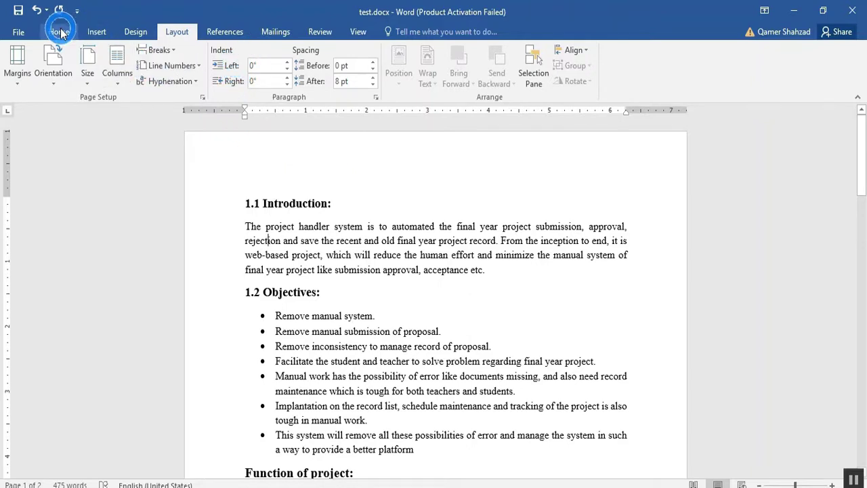
{"action": "left_click", "coordinate": [61, 33]}
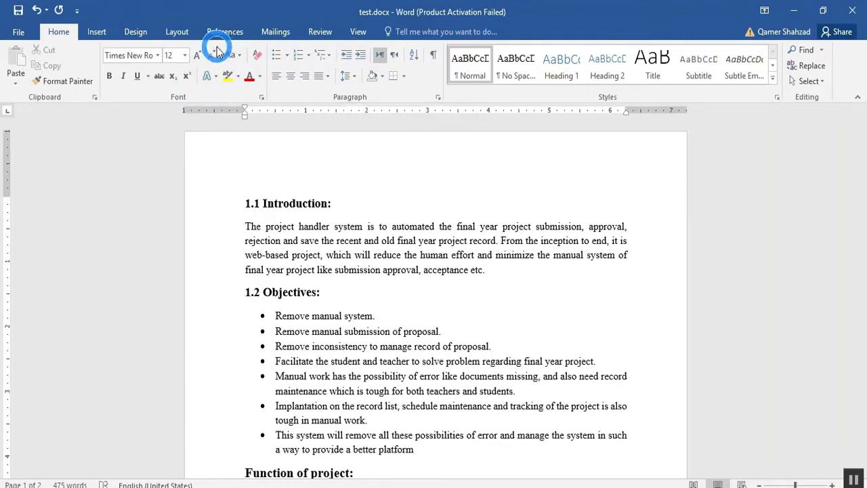
{"action": "left_click", "coordinate": [174, 31]}
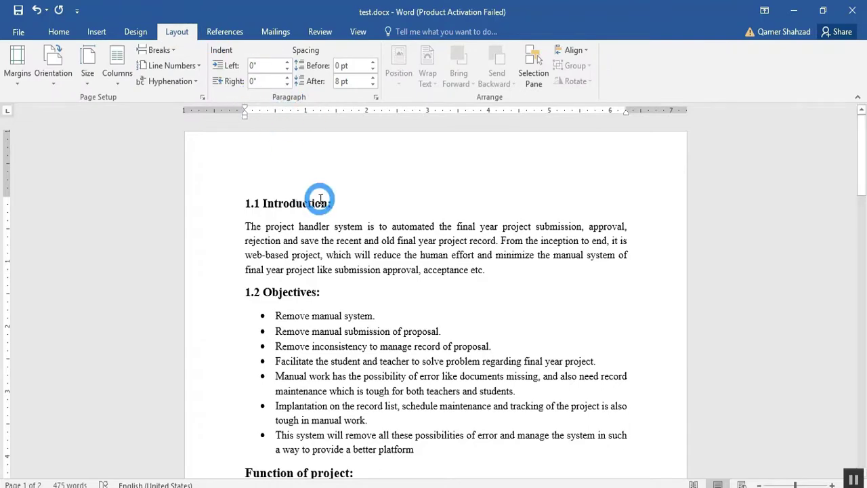
{"action": "scroll", "coordinate": [425, 192], "scroll_direction": "down", "scroll_amount": 2}
{"action": "scroll", "coordinate": [424, 190], "scroll_direction": "down", "scroll_amount": 7}
{"action": "scroll", "coordinate": [424, 194], "scroll_direction": "up", "scroll_amount": 2}
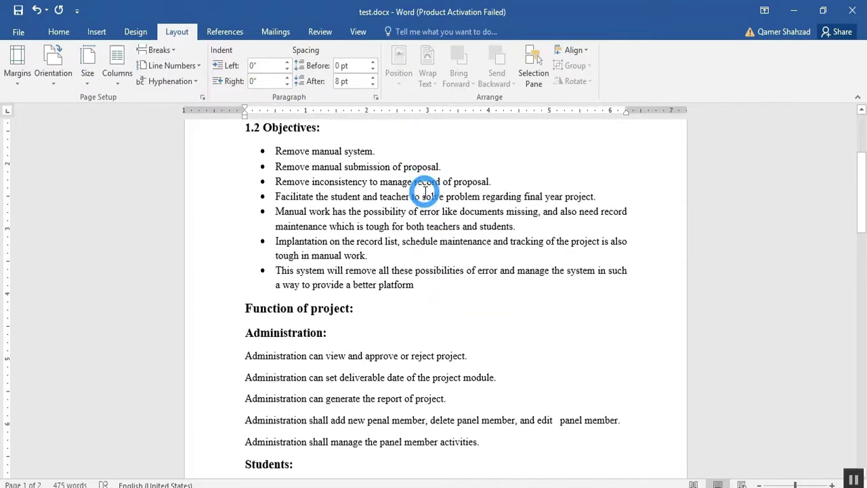
{"action": "scroll", "coordinate": [424, 183], "scroll_direction": "up", "scroll_amount": 4}
{"action": "scroll", "coordinate": [474, 276], "scroll_direction": "up", "scroll_amount": 3}
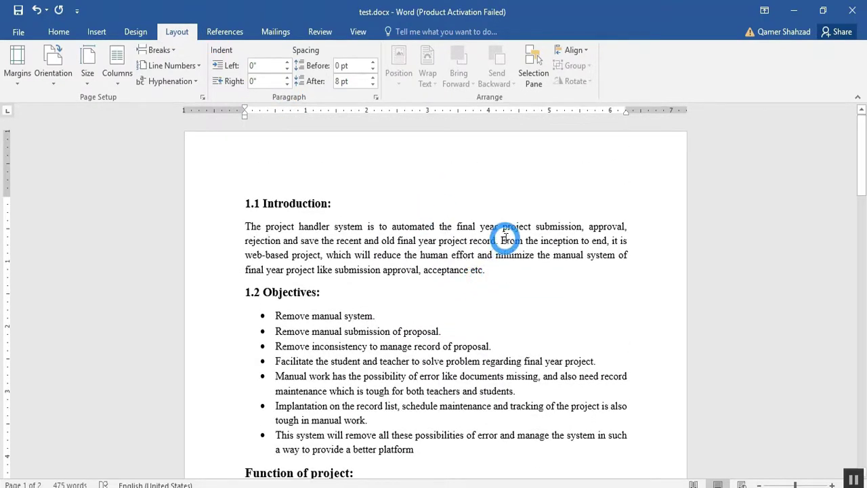
{"action": "scroll", "coordinate": [461, 234], "scroll_direction": "down", "scroll_amount": 6}
{"action": "scroll", "coordinate": [435, 251], "scroll_direction": "down", "scroll_amount": 7}
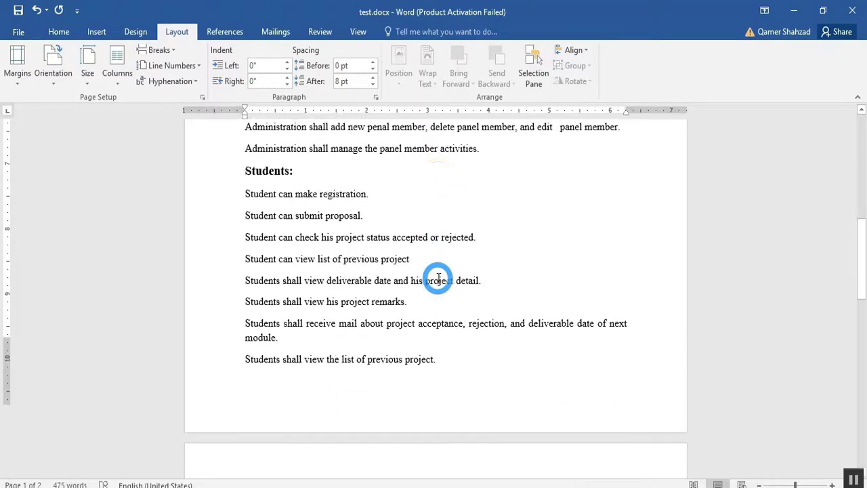
{"action": "scroll", "coordinate": [437, 251], "scroll_direction": "down", "scroll_amount": 5}
{"action": "scroll", "coordinate": [438, 247], "scroll_direction": "down", "scroll_amount": 4}
{"action": "scroll", "coordinate": [439, 278], "scroll_direction": "down", "scroll_amount": 4}
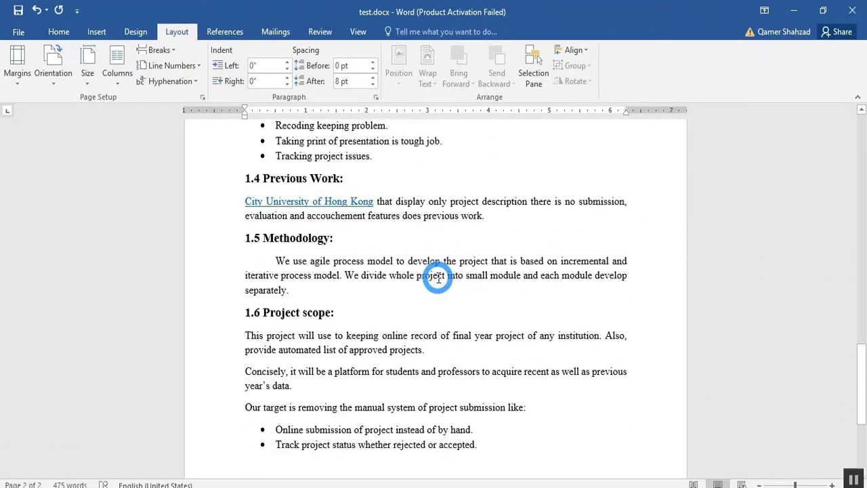
{"action": "scroll", "coordinate": [439, 278], "scroll_direction": "down", "scroll_amount": 1}
{"action": "scroll", "coordinate": [438, 279], "scroll_direction": "down", "scroll_amount": 2}
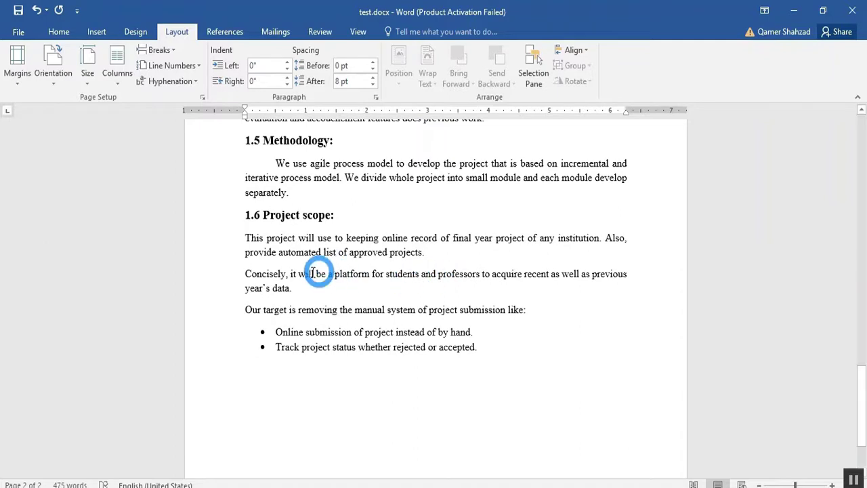
- Select the Concisely paragraph and set its left and right indents to 0.9 inches
{"action": "left_click_drag", "start_coordinate": [246, 274], "coordinate": [295, 287]}
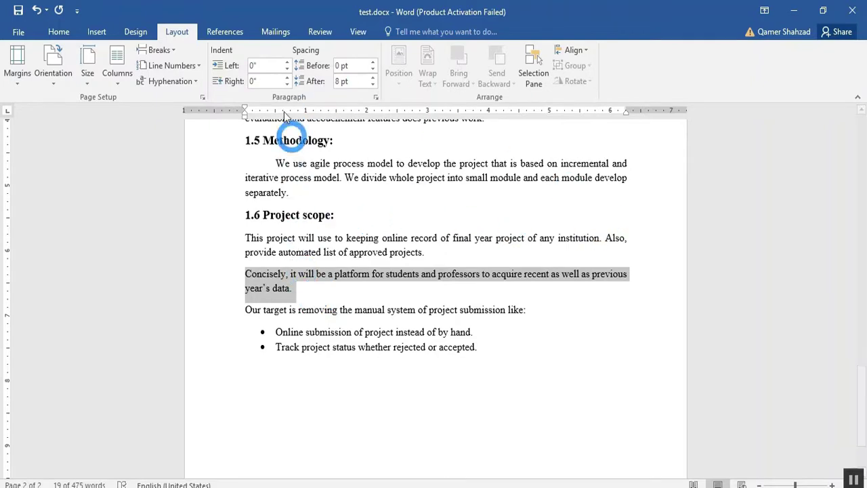
{"action": "left_click", "coordinate": [287, 62]}
{"action": "left_click", "coordinate": [287, 62]}
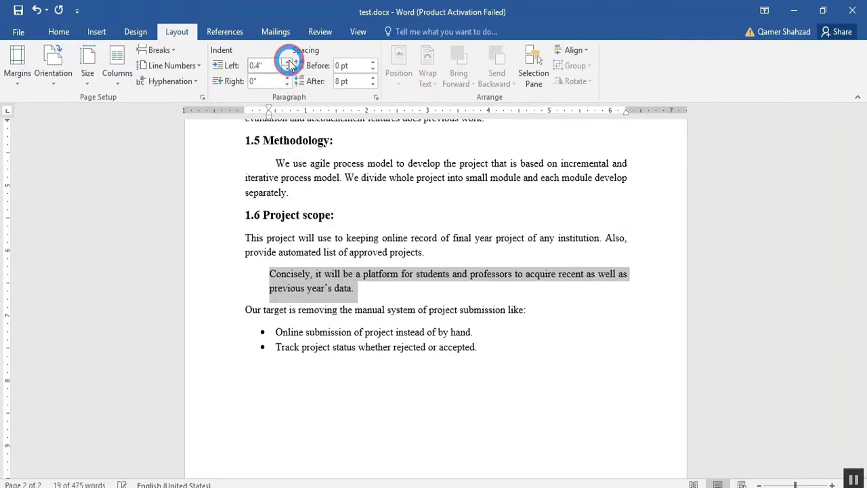
{"action": "left_click", "coordinate": [287, 62]}
{"action": "left_click", "coordinate": [287, 62]}
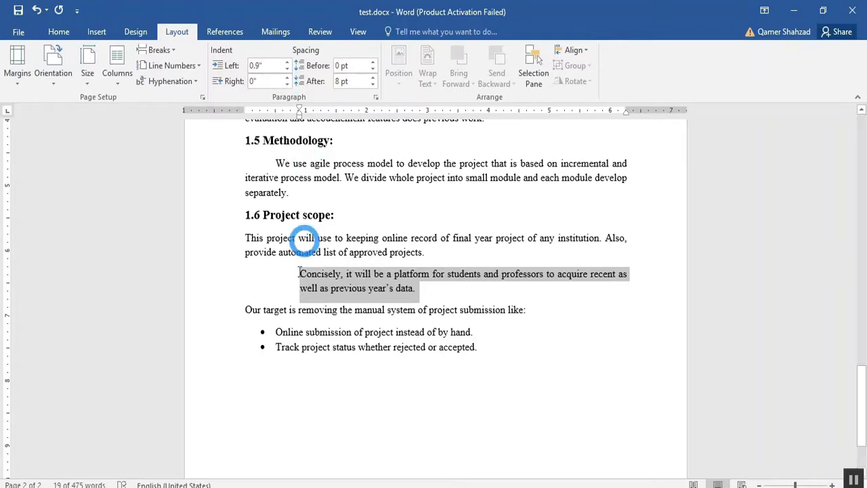
{"action": "left_click_drag", "start_coordinate": [306, 277], "coordinate": [306, 280]}
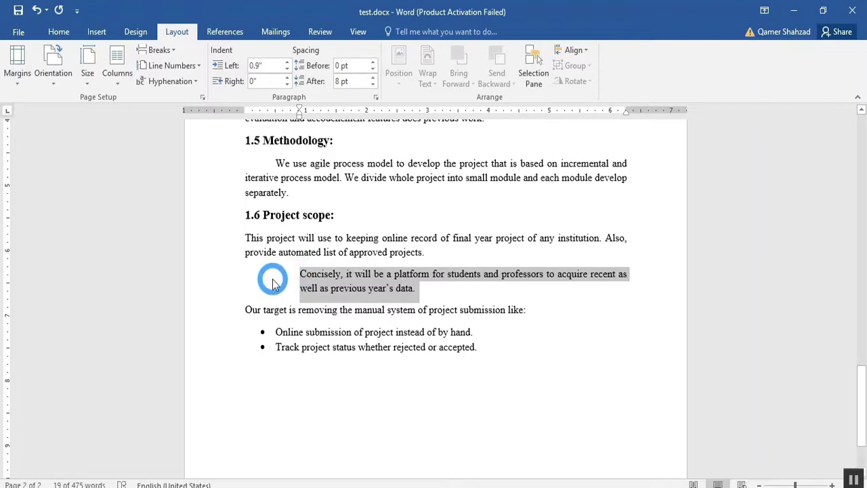
{"action": "left_click", "coordinate": [287, 79]}
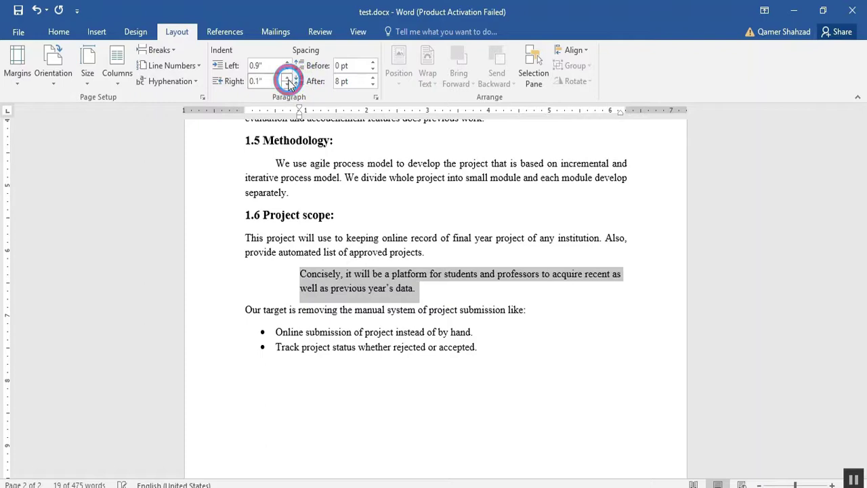
{"action": "left_click", "coordinate": [287, 78]}
{"action": "left_click", "coordinate": [287, 78]}
{"action": "left_click", "coordinate": [288, 78]}
{"action": "left_click", "coordinate": [287, 78]}
{"action": "left_click", "coordinate": [287, 78]}
{"action": "left_click", "coordinate": [287, 79]}
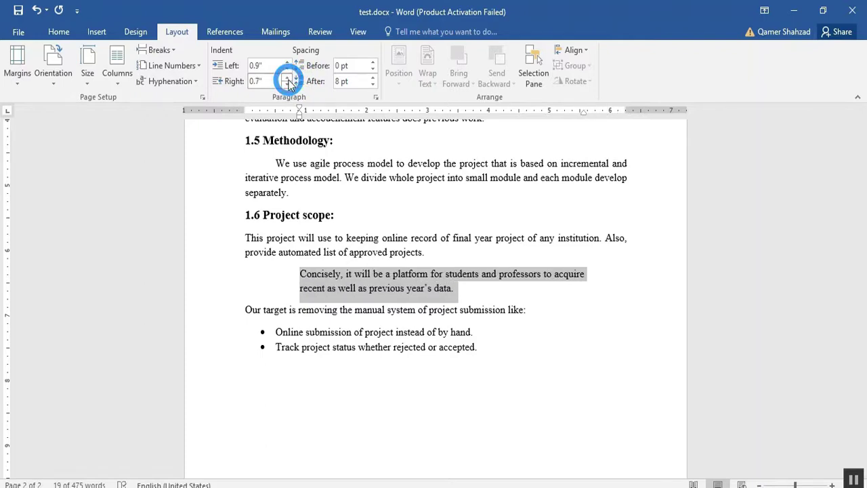
{"action": "left_click", "coordinate": [287, 79]}
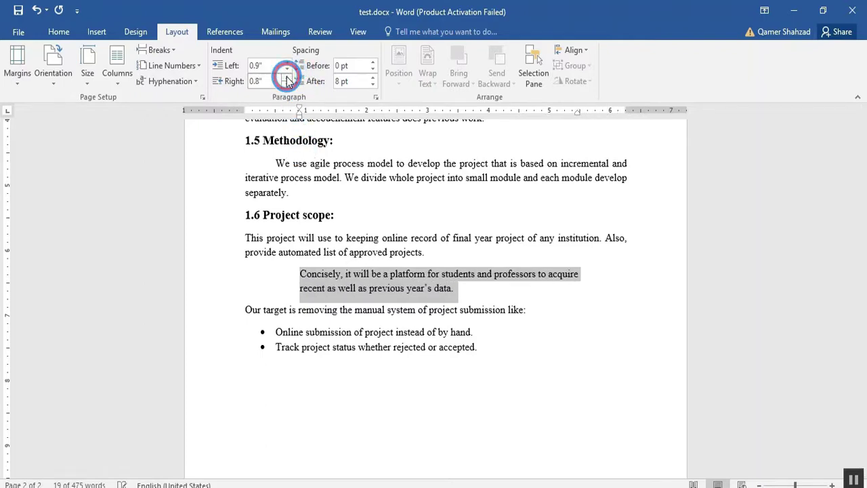
- Give the paragraph 18 pt spacing before and after, then deselect to view it
{"action": "left_click", "coordinate": [373, 62]}
{"action": "left_click", "coordinate": [372, 62]}
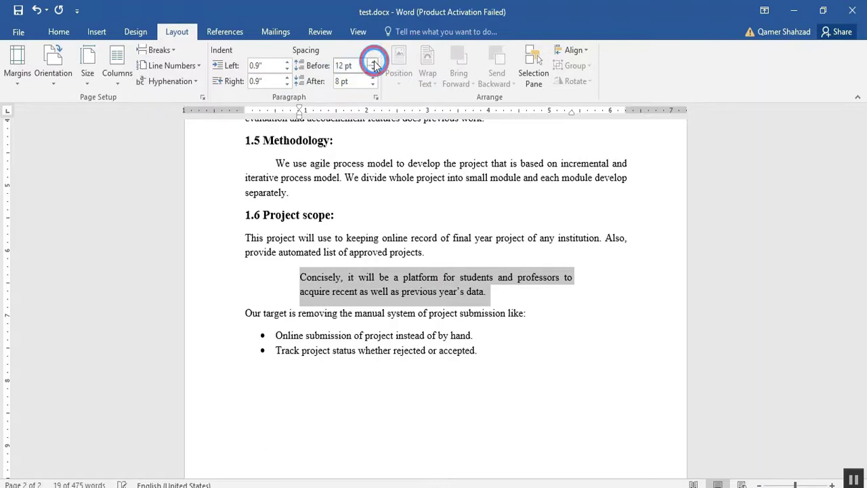
{"action": "left_click", "coordinate": [372, 63]}
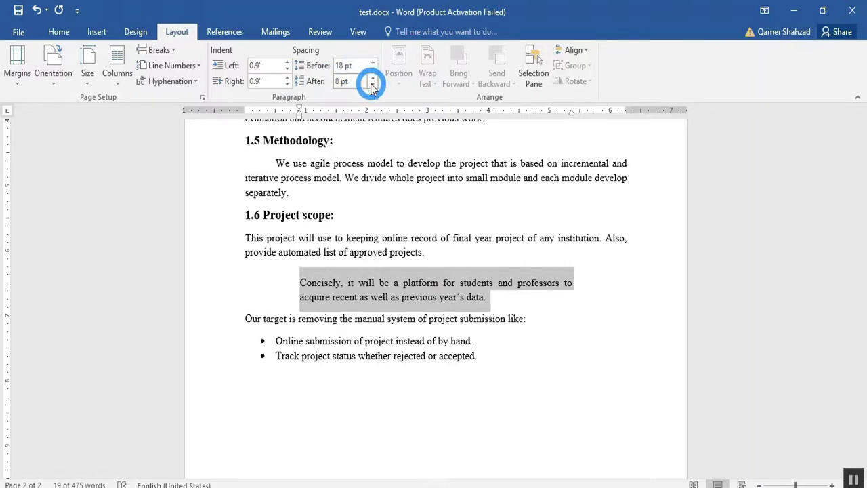
{"action": "left_click", "coordinate": [373, 77]}
{"action": "left_click", "coordinate": [373, 78]}
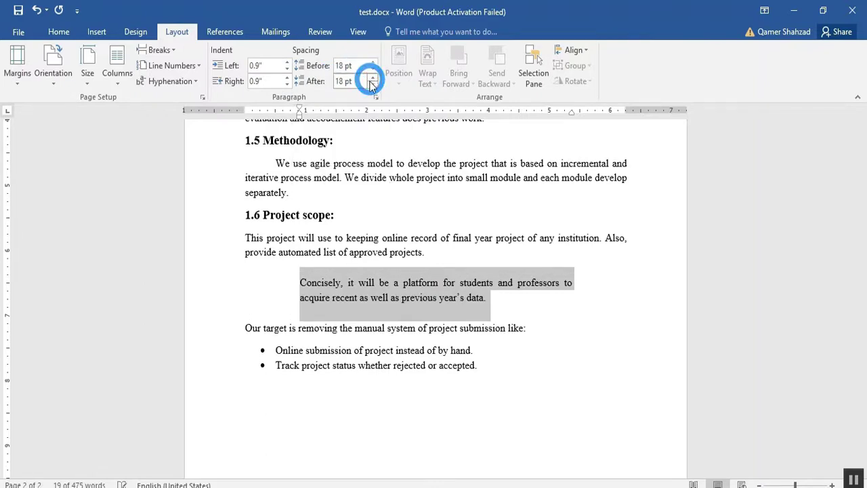
{"action": "left_click", "coordinate": [457, 440]}
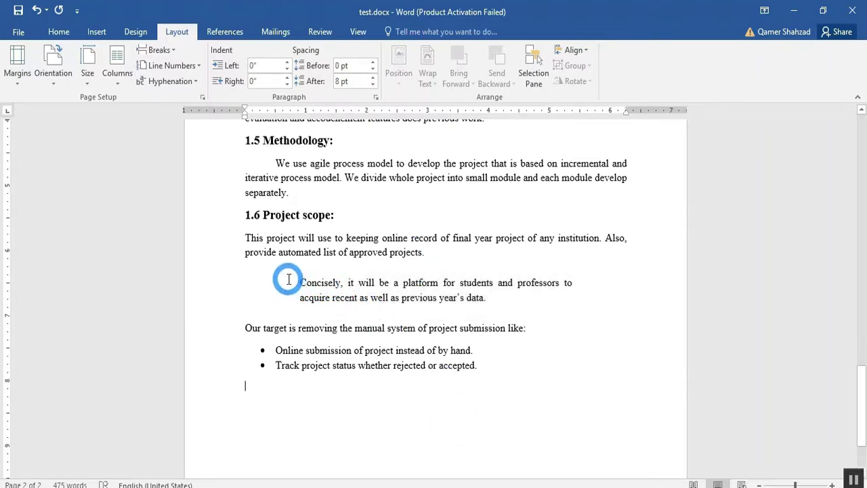
- Reselect the Concisely paragraph twice to verify its indents and spacing
{"action": "left_click_drag", "start_coordinate": [289, 279], "coordinate": [538, 315]}
{"action": "left_click", "coordinate": [521, 385]}
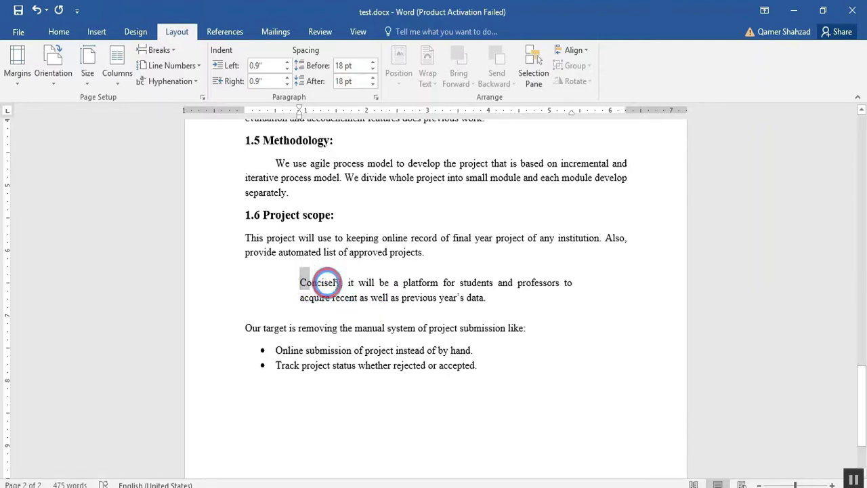
{"action": "left_click_drag", "start_coordinate": [301, 282], "coordinate": [555, 298]}
{"action": "left_click", "coordinate": [459, 389]}
- Scroll back up to 1.1 Introduction at the start of the report
{"action": "scroll", "coordinate": [361, 325], "scroll_direction": "up", "scroll_amount": 10}
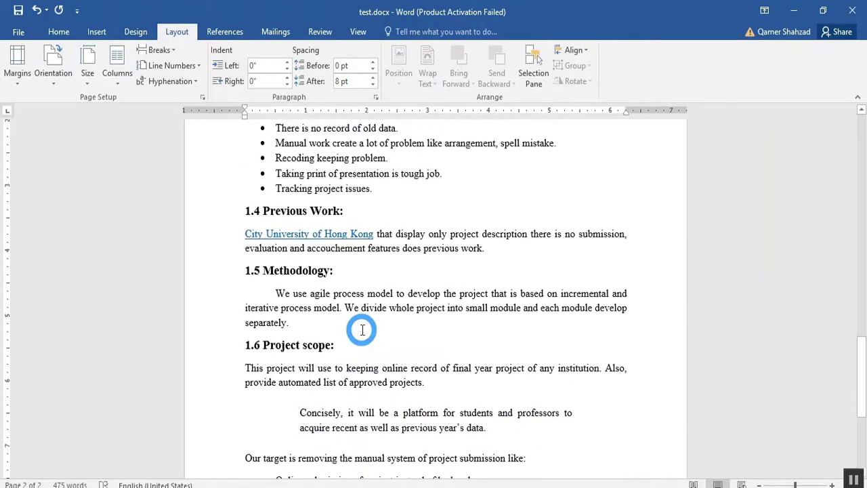
{"action": "scroll", "coordinate": [362, 330], "scroll_direction": "up", "scroll_amount": 2}
{"action": "scroll", "coordinate": [362, 330], "scroll_direction": "up", "scroll_amount": 4}
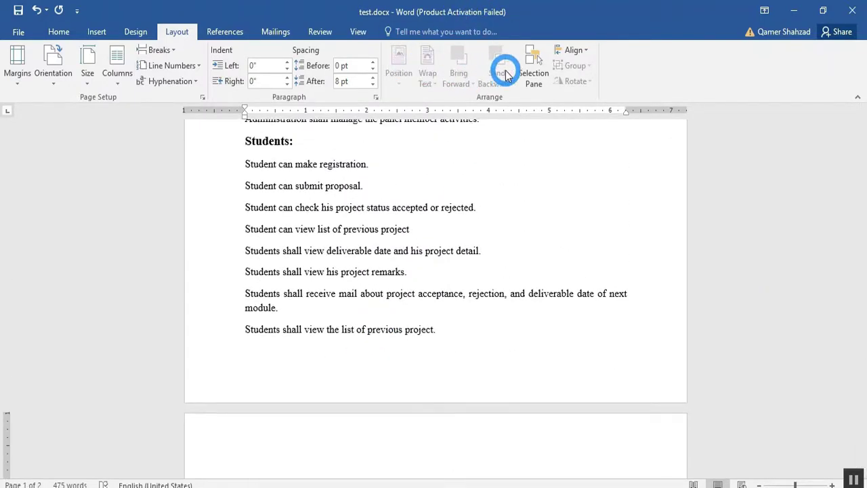
{"action": "scroll", "coordinate": [381, 279], "scroll_direction": "up", "scroll_amount": 7}
{"action": "scroll", "coordinate": [381, 279], "scroll_direction": "up", "scroll_amount": 1}
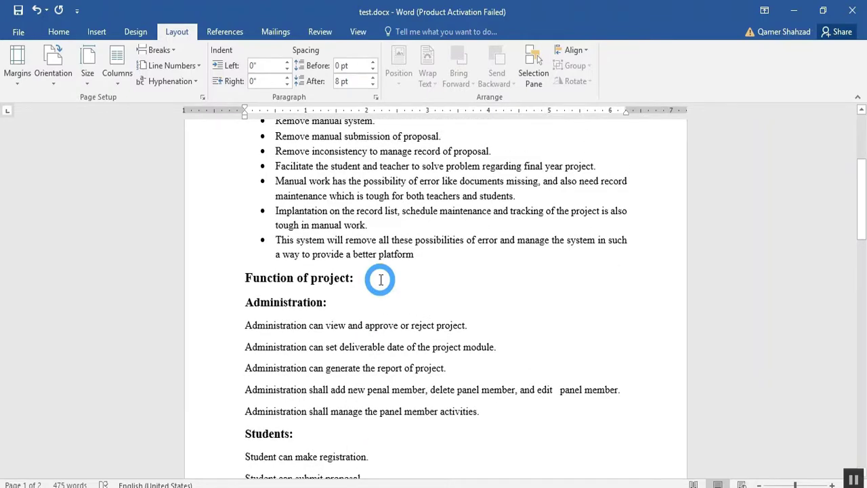
{"action": "scroll", "coordinate": [380, 279], "scroll_direction": "up", "scroll_amount": 4}
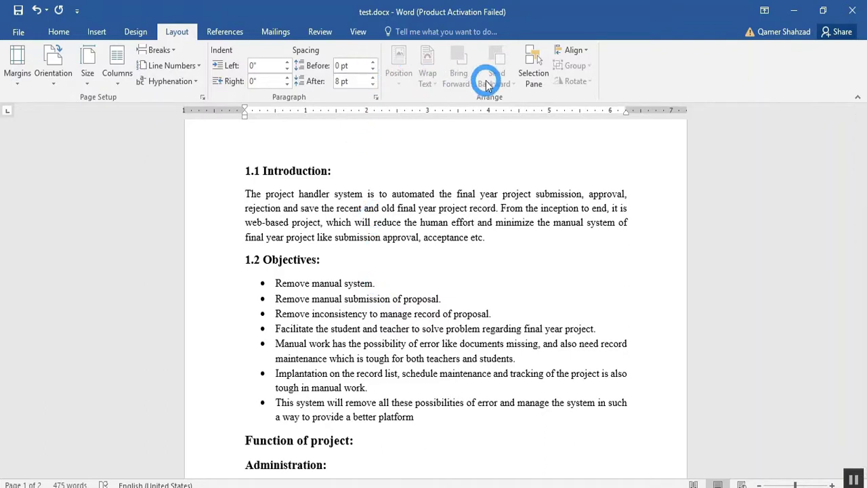
{"action": "scroll", "coordinate": [464, 77], "scroll_direction": "down", "scroll_amount": 1}
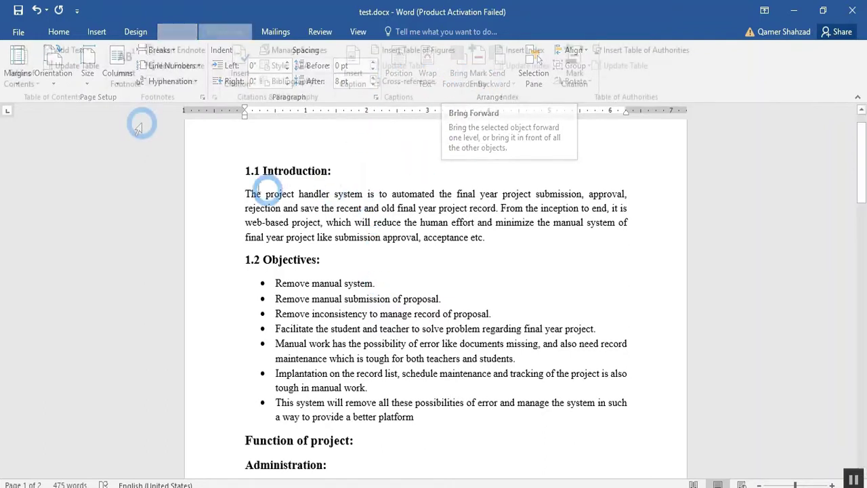
{"action": "left_click", "coordinate": [217, 34]}
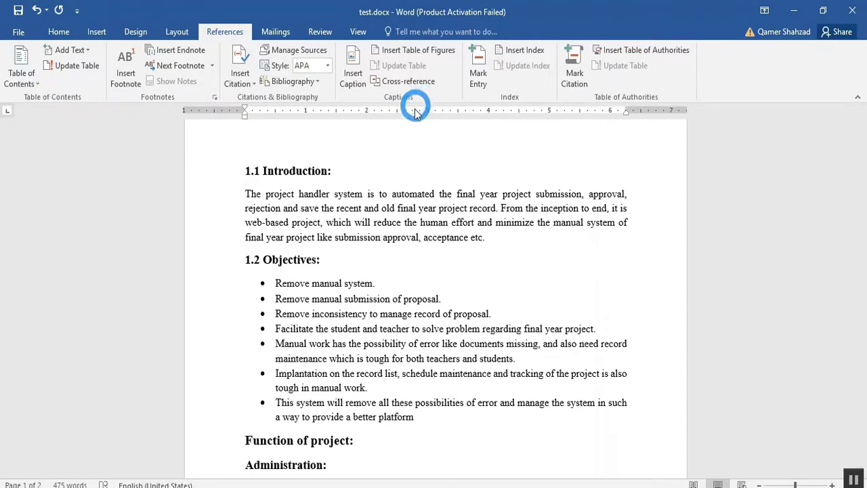
{"action": "scroll", "coordinate": [298, 244], "scroll_direction": "up", "scroll_amount": 1}
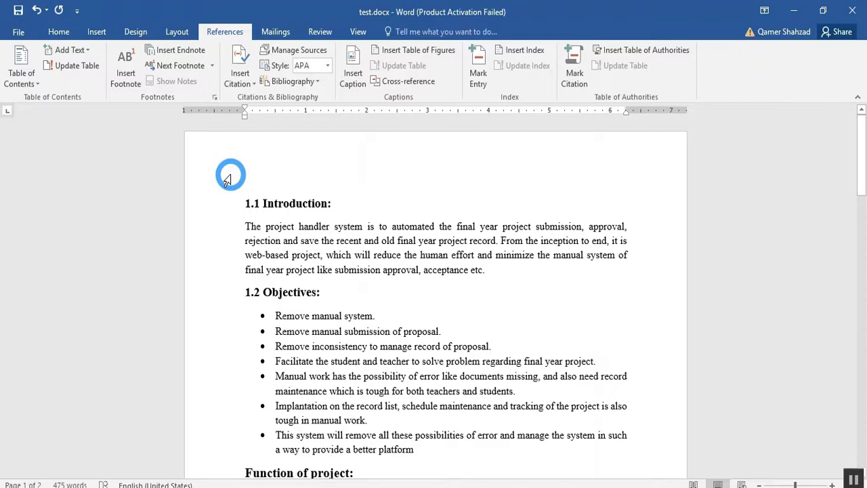
{"action": "left_click", "coordinate": [249, 203]}
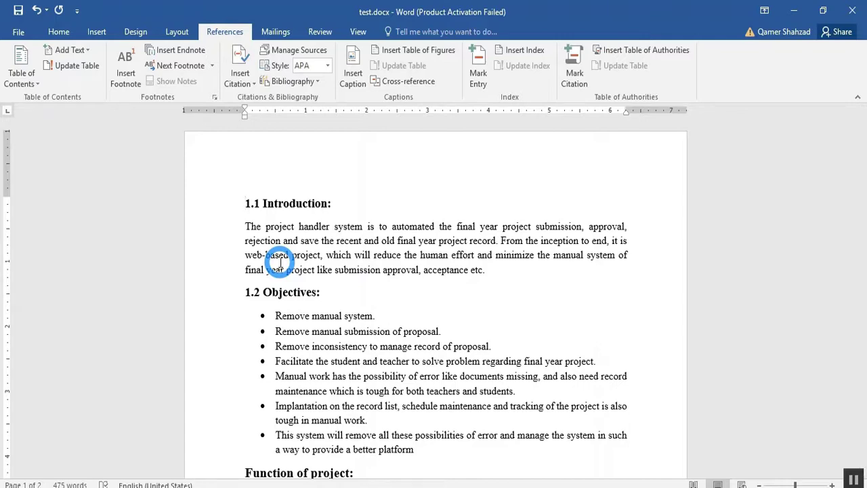
{"action": "key", "text": "Return"}
{"action": "key", "text": "Return"}
{"action": "key", "text": "Return"}
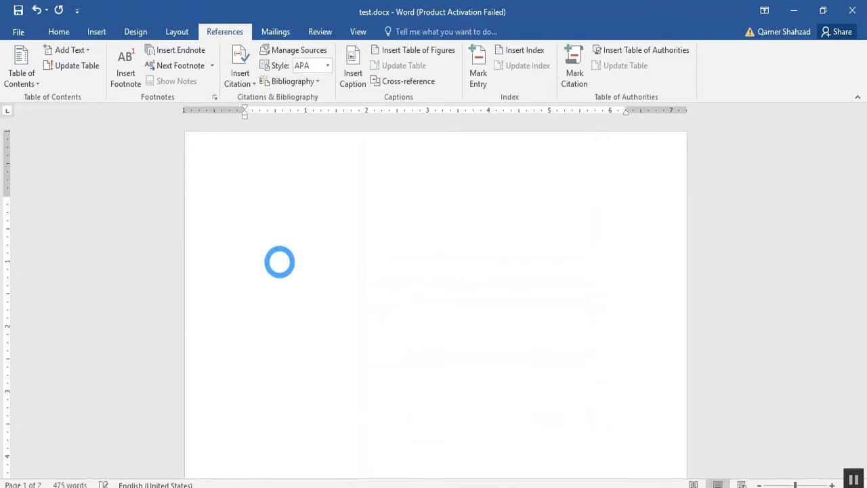
{"action": "key", "text": "ctrl+z"}
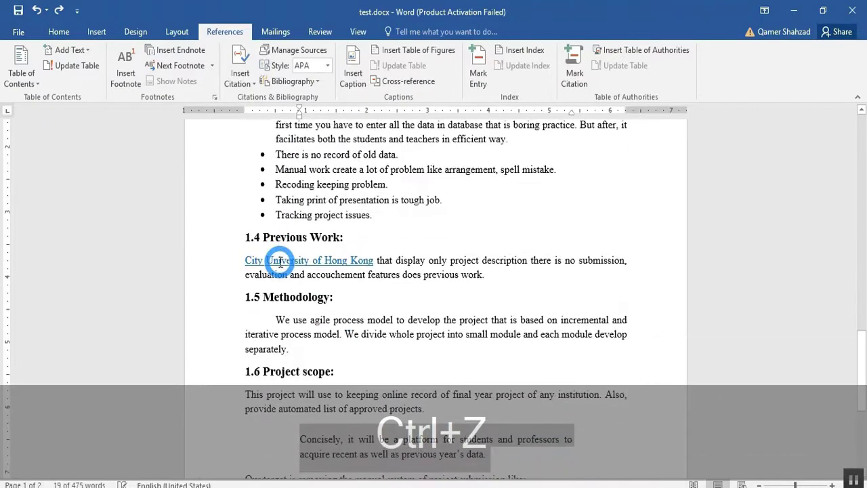
{"action": "key", "text": "ctrl+y"}
{"action": "scroll", "coordinate": [282, 262], "scroll_direction": "up", "scroll_amount": 3}
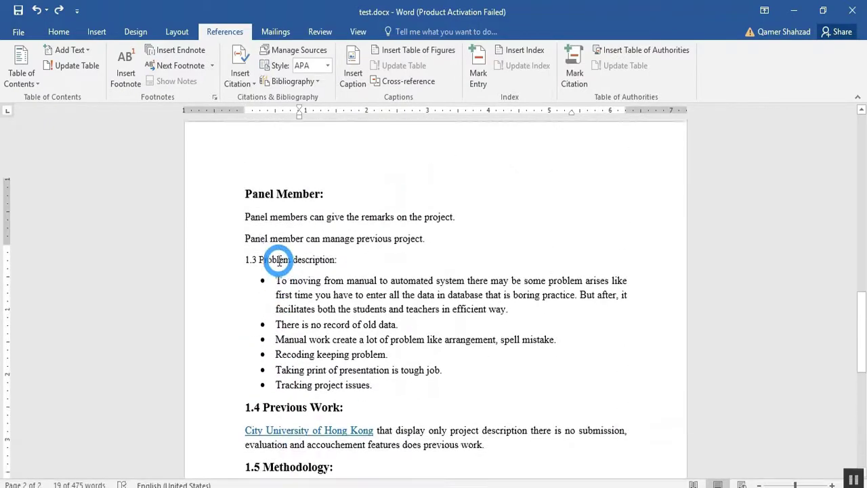
{"action": "scroll", "coordinate": [281, 262], "scroll_direction": "up", "scroll_amount": 7}
{"action": "scroll", "coordinate": [281, 262], "scroll_direction": "up", "scroll_amount": 6}
{"action": "scroll", "coordinate": [281, 262], "scroll_direction": "up", "scroll_amount": 4}
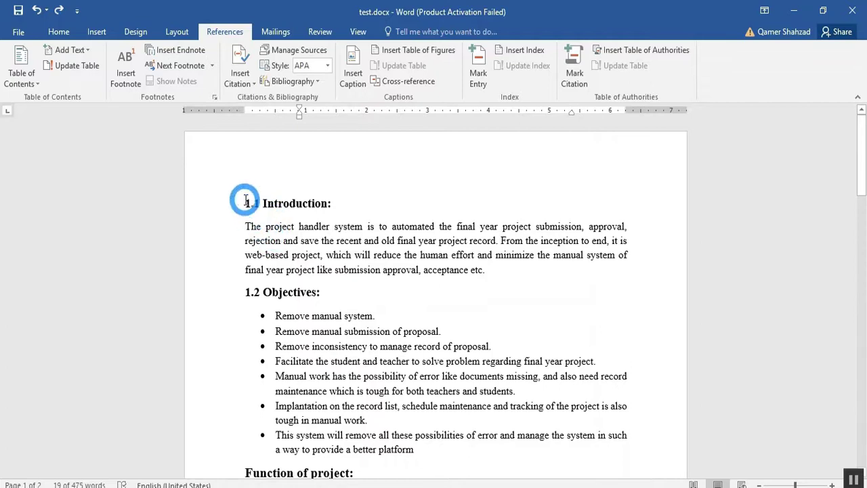
{"action": "left_click", "coordinate": [246, 202]}
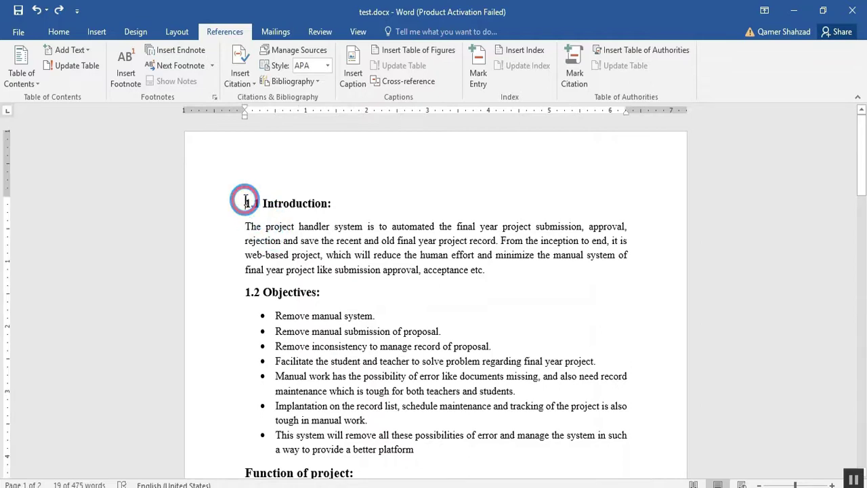
- Insert a blank page before 1.1 Introduction and move to its top
{"action": "left_click", "coordinate": [97, 34]}
{"action": "left_click", "coordinate": [31, 66]}
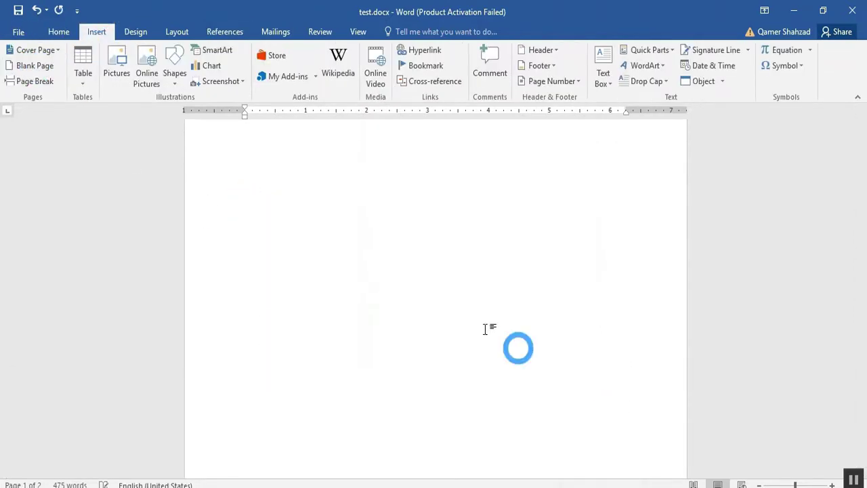
{"action": "left_click", "coordinate": [315, 264]}
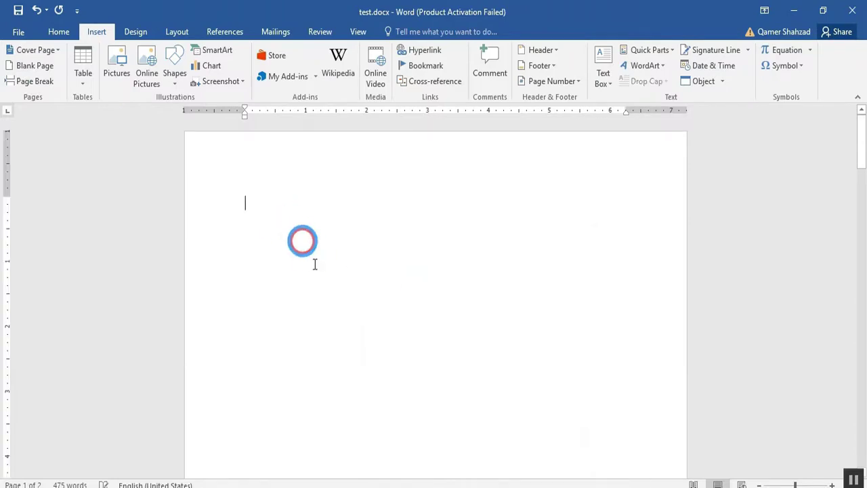
- Look over the Layout, References and Home tools, then place the caret on the blank page
{"action": "left_click", "coordinate": [175, 34]}
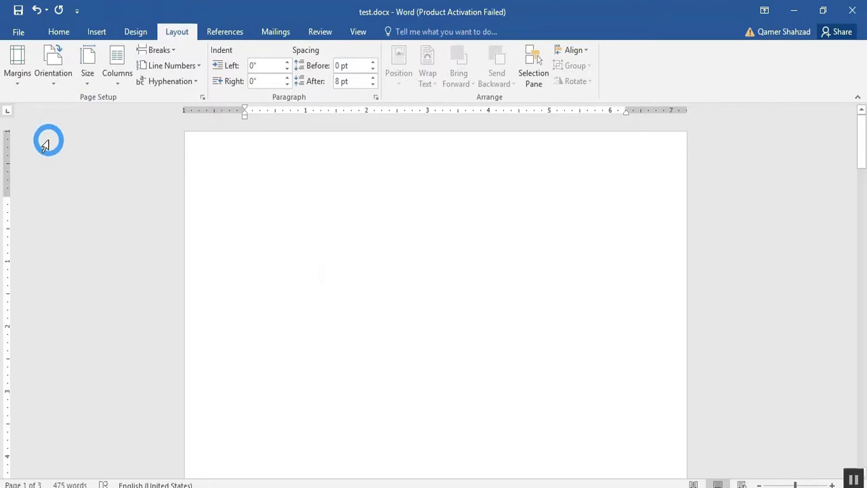
{"action": "left_click", "coordinate": [230, 32]}
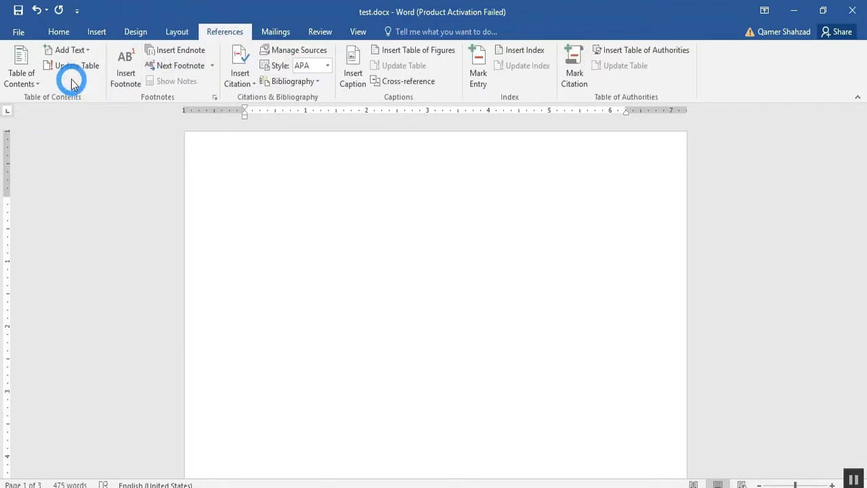
{"action": "left_click", "coordinate": [63, 32]}
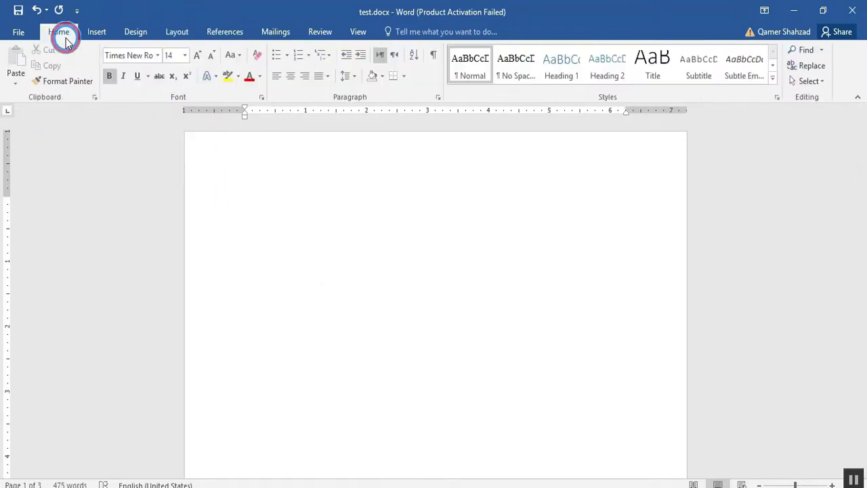
{"action": "left_click", "coordinate": [345, 55]}
{"action": "left_click", "coordinate": [433, 201]}
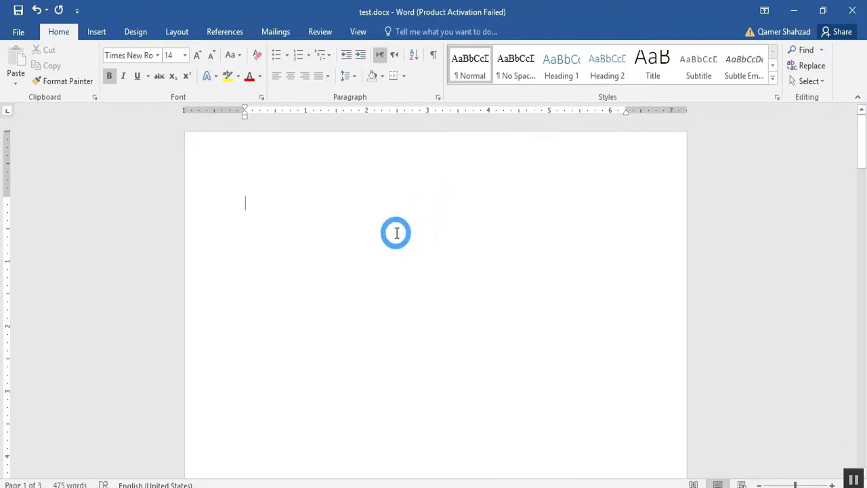
{"action": "scroll", "coordinate": [397, 231], "scroll_direction": "down", "scroll_amount": 1}
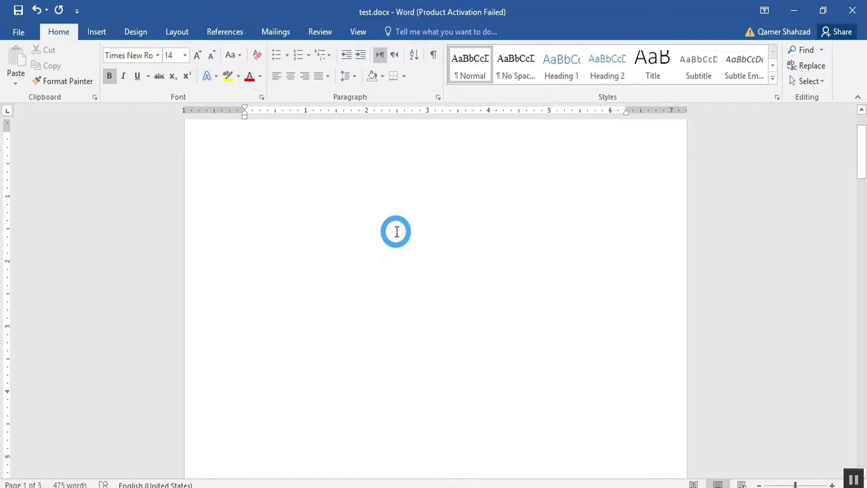
{"action": "scroll", "coordinate": [396, 232], "scroll_direction": "down", "scroll_amount": 4}
{"action": "scroll", "coordinate": [397, 232], "scroll_direction": "down", "scroll_amount": 4}
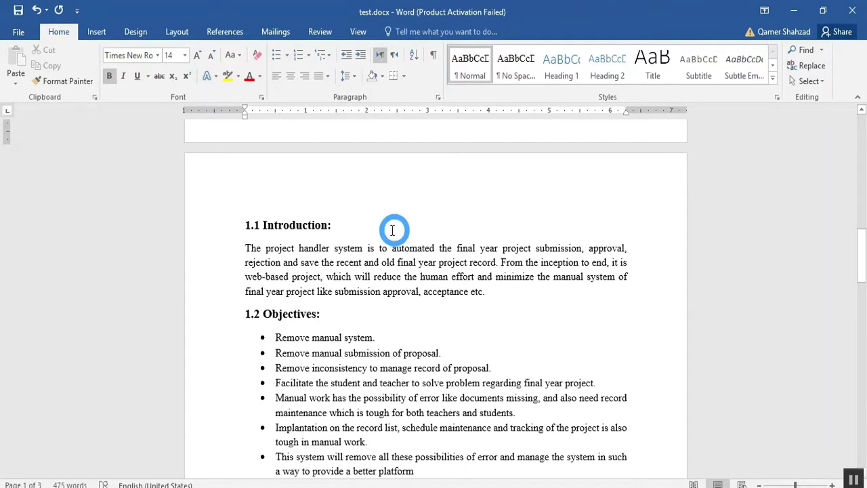
- Make 1.1 Introduction, 1.2 Objectives and Function of project Heading 1 headings
{"action": "left_click", "coordinate": [198, 232]}
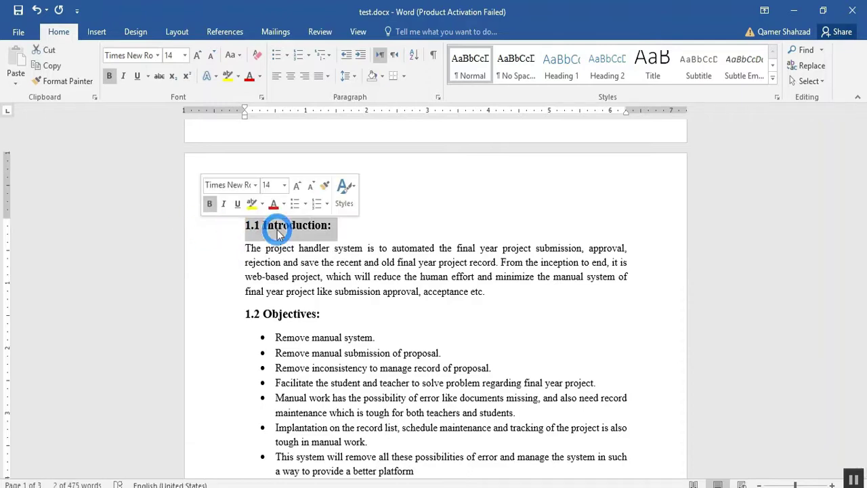
{"action": "left_click", "coordinate": [557, 70]}
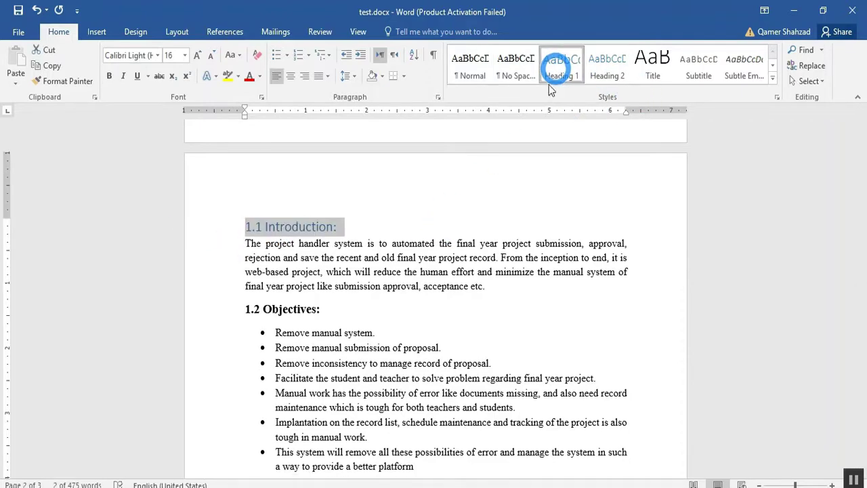
{"action": "left_click", "coordinate": [215, 311]}
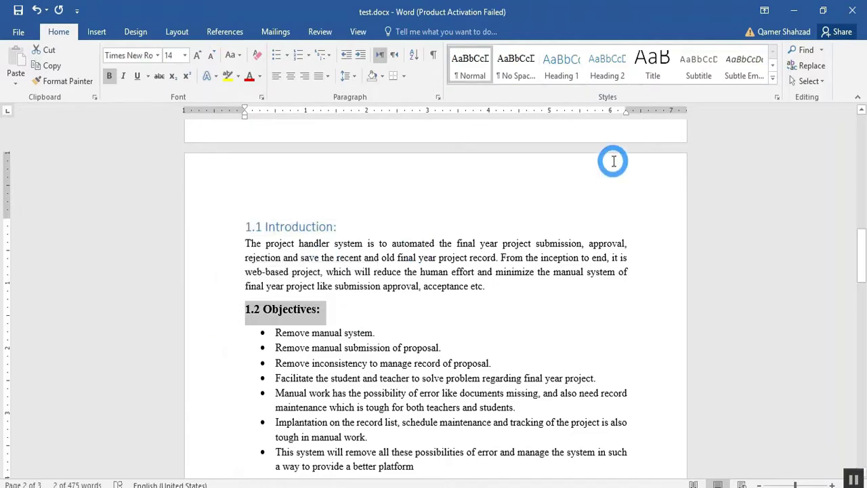
{"action": "left_click", "coordinate": [552, 76]}
{"action": "scroll", "coordinate": [306, 319], "scroll_direction": "down", "scroll_amount": 3}
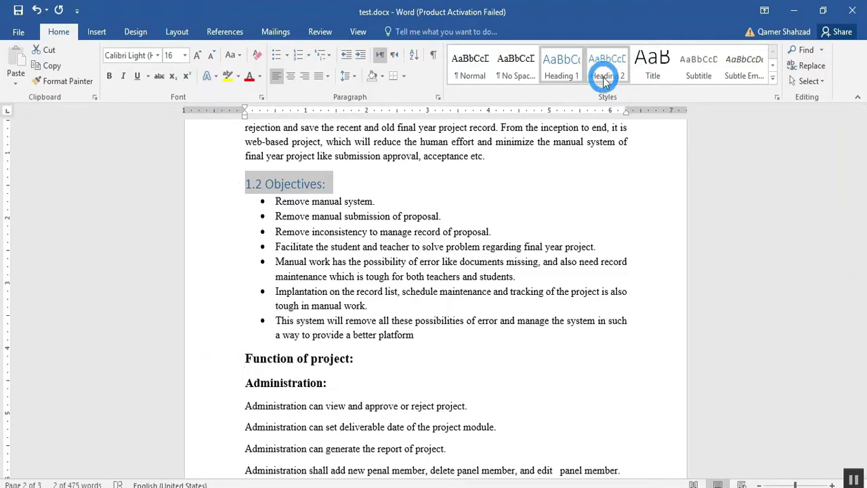
{"action": "left_click", "coordinate": [215, 358]}
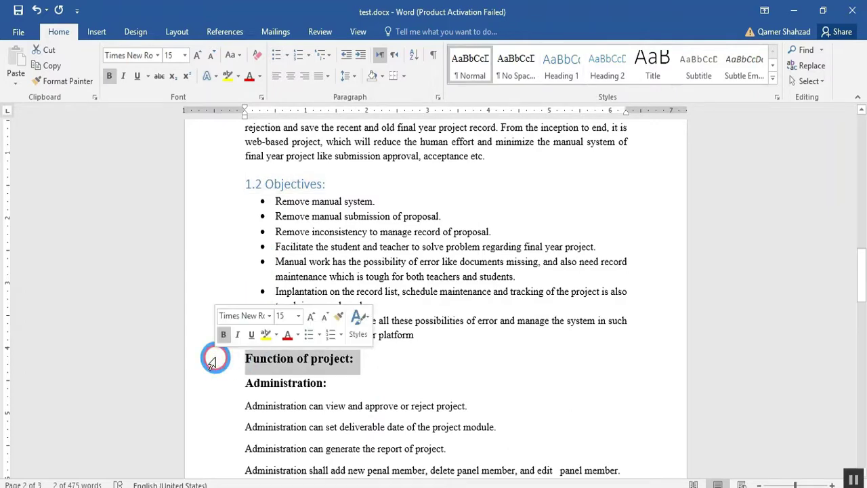
{"action": "left_click", "coordinate": [561, 65]}
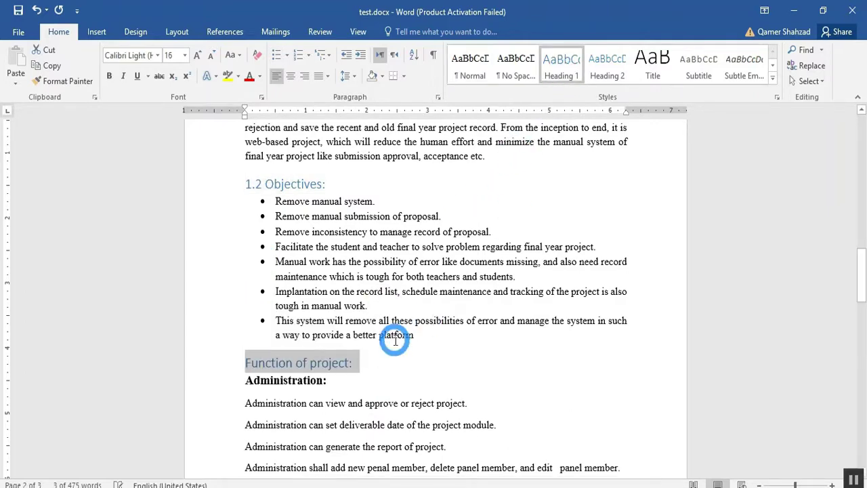
- Apply Heading 2 to the Administration and Students subheadings
{"action": "scroll", "coordinate": [265, 271], "scroll_direction": "down", "scroll_amount": 3}
{"action": "left_click", "coordinate": [222, 261]}
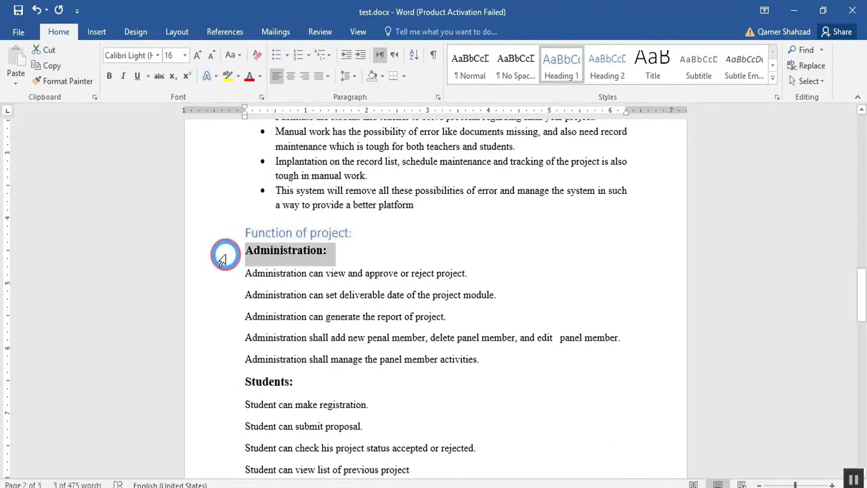
{"action": "left_click", "coordinate": [610, 66]}
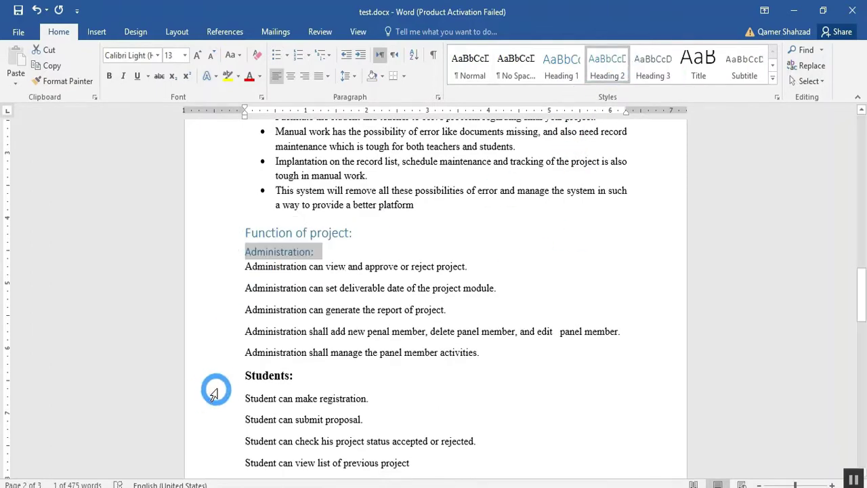
{"action": "left_click", "coordinate": [215, 374]}
{"action": "left_click", "coordinate": [612, 73]}
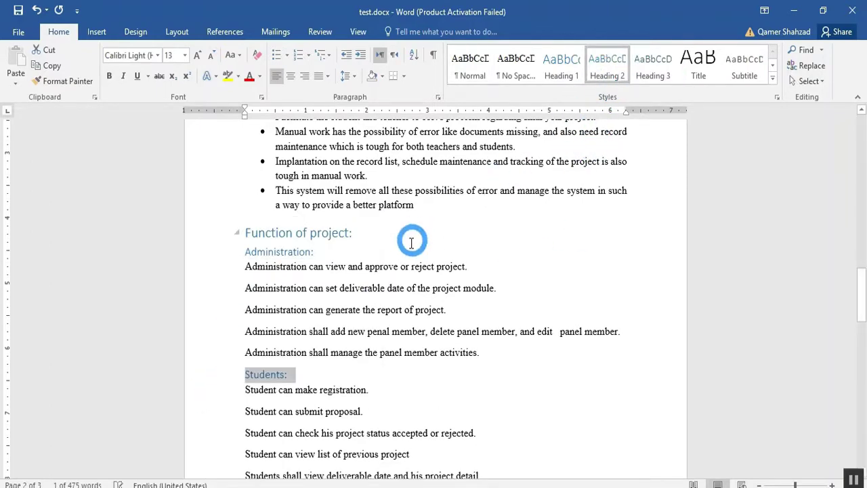
- Make Panel Member, 1.4 Previous Work, 1.5 Methodology and 1.6 Project scope Heading 1 headings
{"action": "scroll", "coordinate": [354, 271], "scroll_direction": "down", "scroll_amount": 8}
{"action": "left_click", "coordinate": [214, 252]}
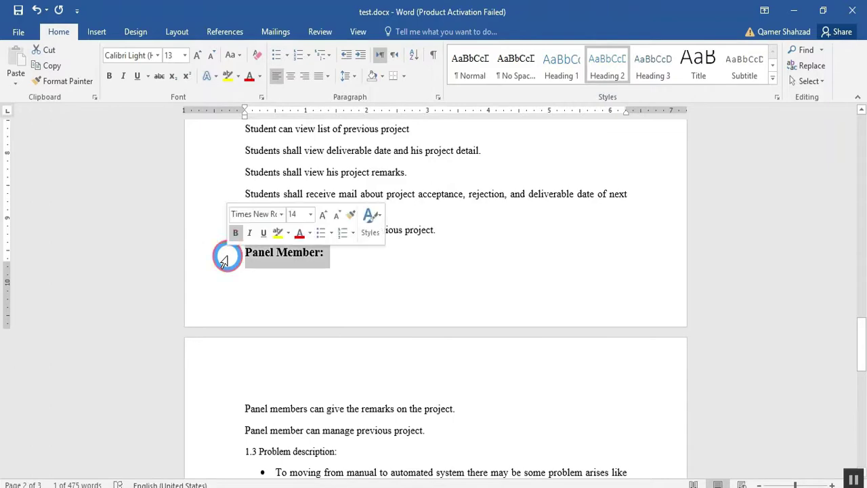
{"action": "left_click", "coordinate": [568, 80]}
{"action": "scroll", "coordinate": [339, 314], "scroll_direction": "down", "scroll_amount": 3}
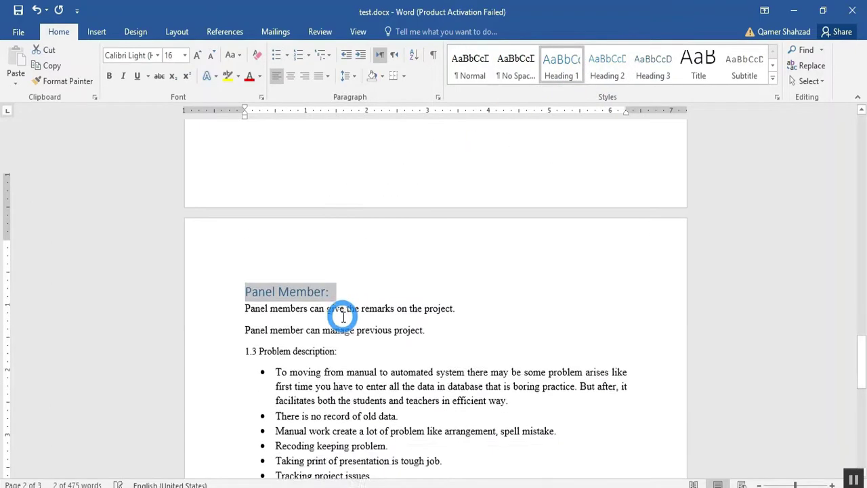
{"action": "scroll", "coordinate": [341, 368], "scroll_direction": "down", "scroll_amount": 5}
{"action": "scroll", "coordinate": [228, 213], "scroll_direction": "down", "scroll_amount": 2}
{"action": "left_click", "coordinate": [215, 193]}
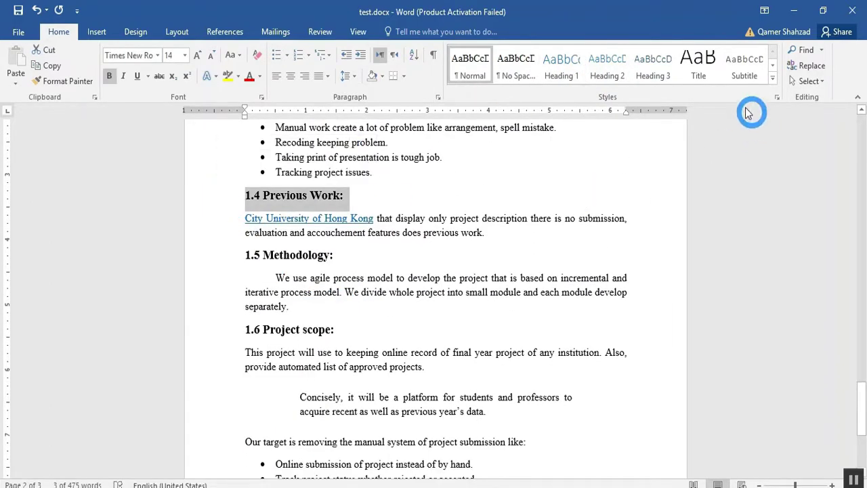
{"action": "left_click", "coordinate": [562, 66]}
{"action": "left_click", "coordinate": [230, 263]}
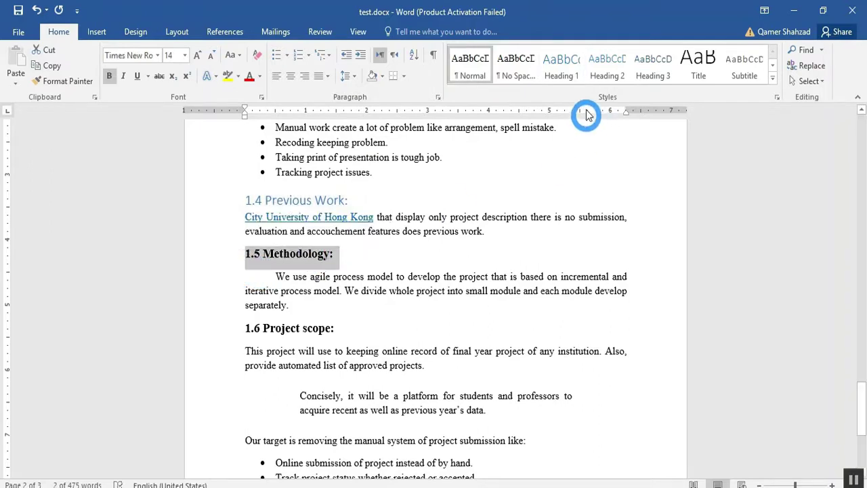
{"action": "left_click", "coordinate": [560, 66]}
{"action": "left_click", "coordinate": [229, 326]}
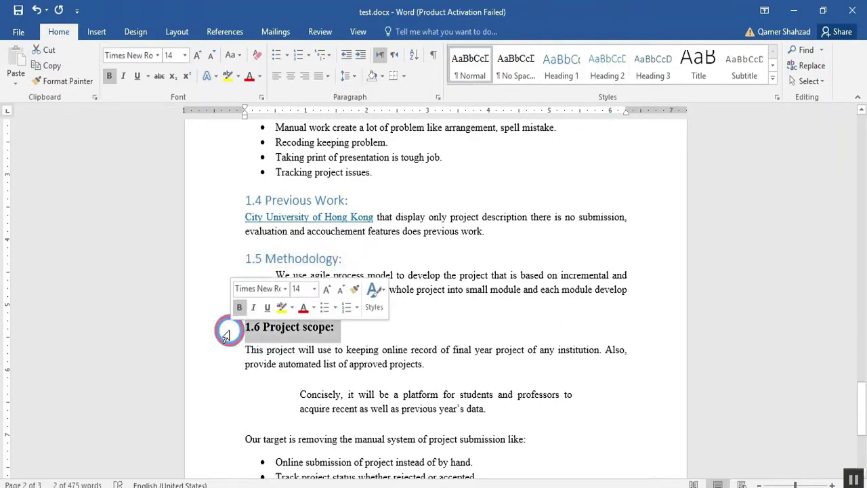
{"action": "left_click", "coordinate": [562, 66]}
{"action": "scroll", "coordinate": [229, 326], "scroll_direction": "down", "scroll_amount": 2}
{"action": "scroll", "coordinate": [237, 339], "scroll_direction": "down", "scroll_amount": 2}
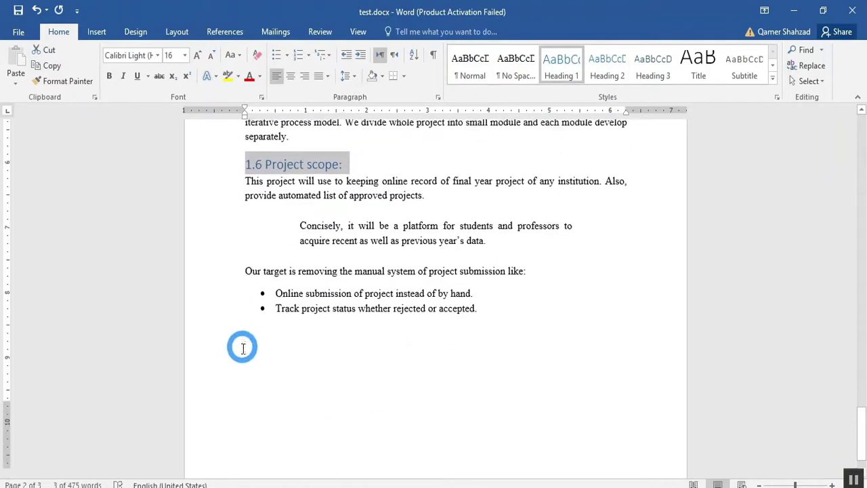
{"action": "scroll", "coordinate": [242, 294], "scroll_direction": "up", "scroll_amount": 5}
{"action": "scroll", "coordinate": [242, 326], "scroll_direction": "up", "scroll_amount": 5}
{"action": "scroll", "coordinate": [244, 353], "scroll_direction": "up", "scroll_amount": 5}
{"action": "scroll", "coordinate": [244, 353], "scroll_direction": "up", "scroll_amount": 5}
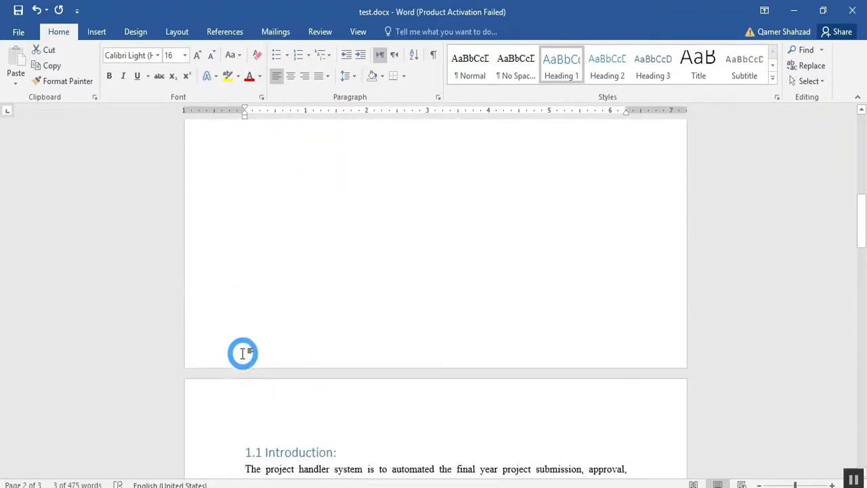
{"action": "scroll", "coordinate": [243, 352], "scroll_direction": "up", "scroll_amount": 5}
- Save the report and undo a stray change on the blank first page
{"action": "key", "text": "ctrl+s"}
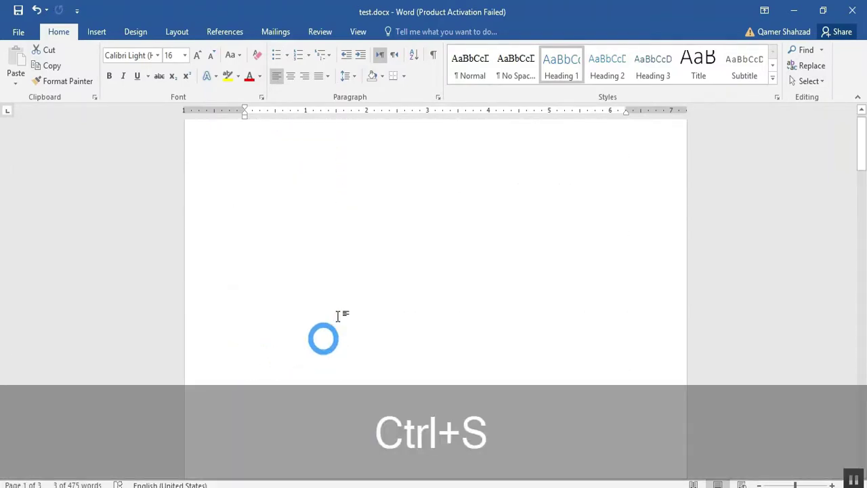
{"action": "left_click", "coordinate": [365, 219]}
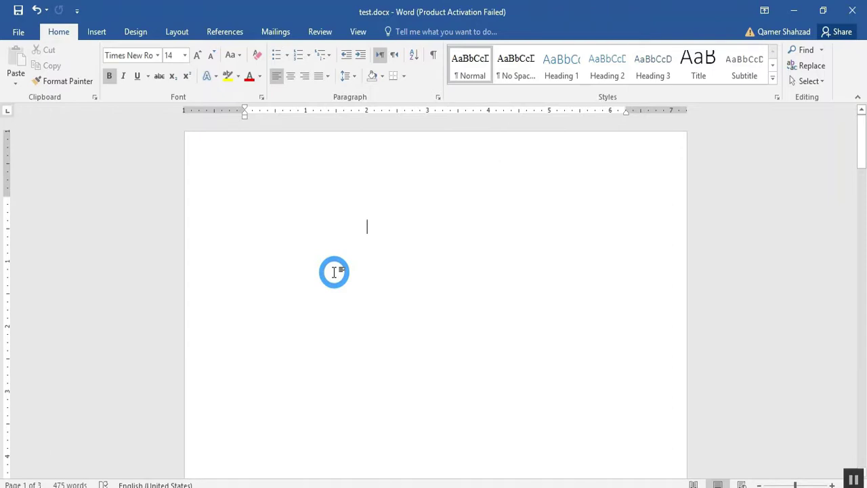
{"action": "key", "text": "ctrl+z"}
{"action": "key", "text": "ctrl+z"}
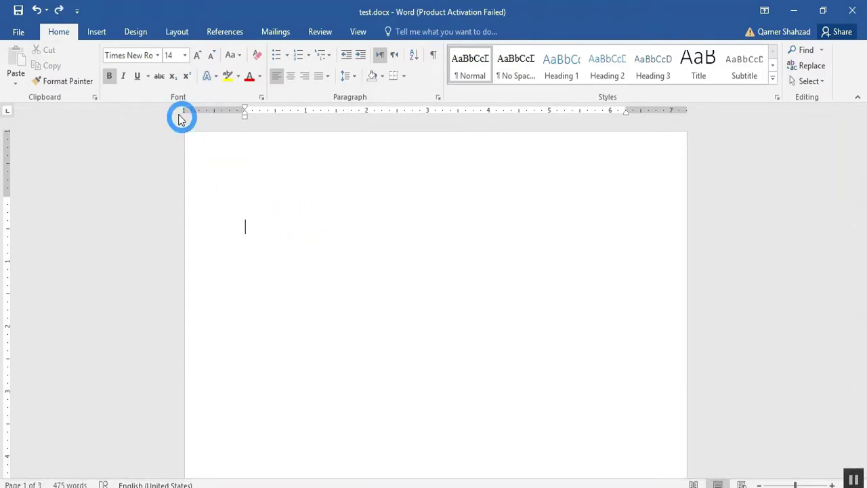
- Insert the Automatic Table 1 contents table on the first page
{"action": "left_click", "coordinate": [225, 33]}
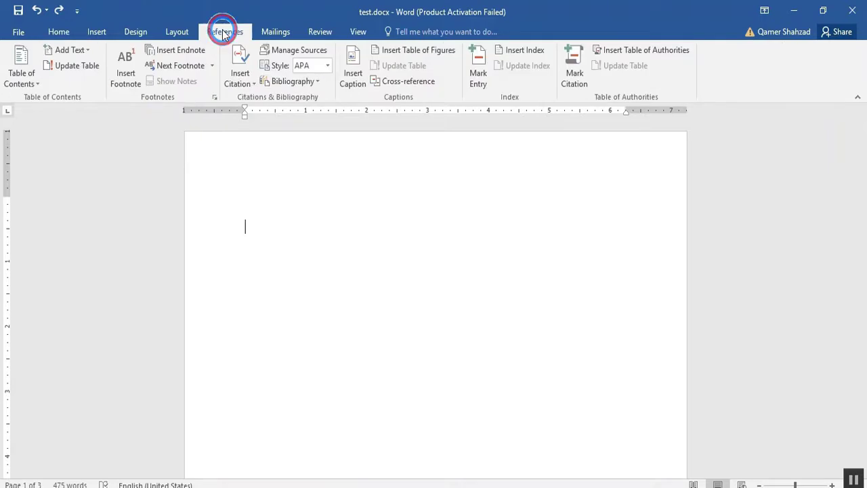
{"action": "left_click", "coordinate": [38, 83]}
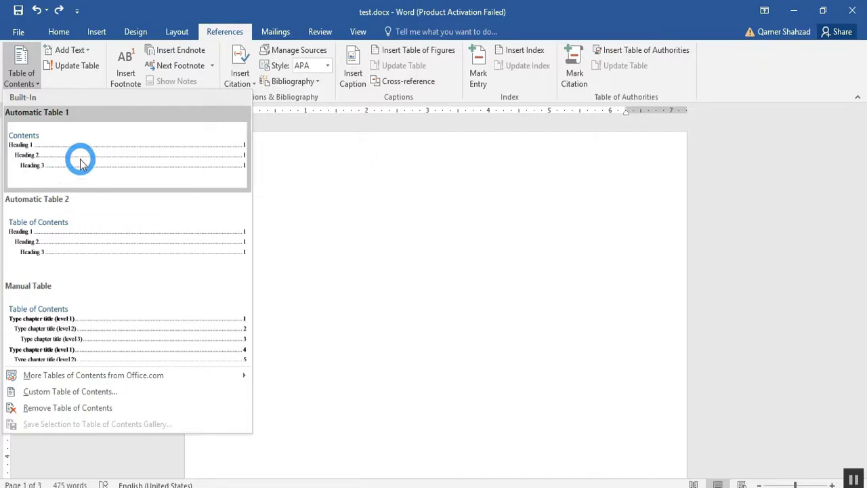
{"action": "left_click", "coordinate": [94, 157]}
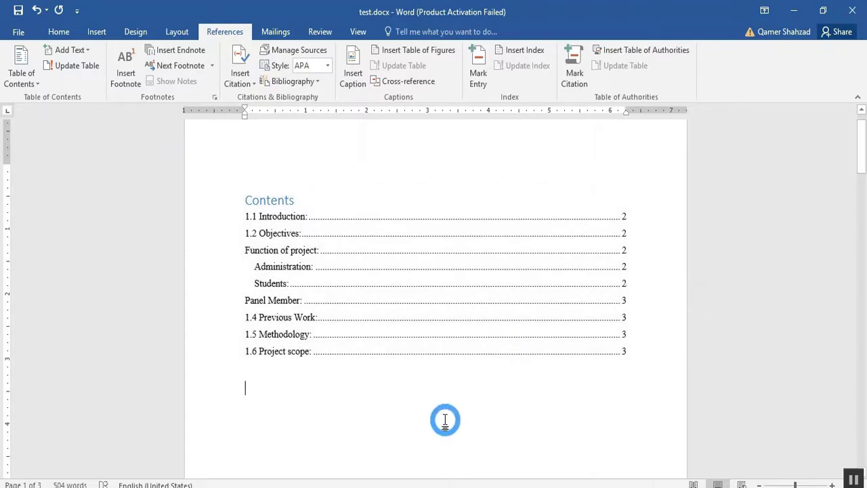
- Ctrl+click the 1.4 Previous Work contents entry to jump to that section
{"action": "scroll", "coordinate": [293, 411], "scroll_direction": "down", "scroll_amount": 3}
{"action": "scroll", "coordinate": [293, 412], "scroll_direction": "up", "scroll_amount": 3}
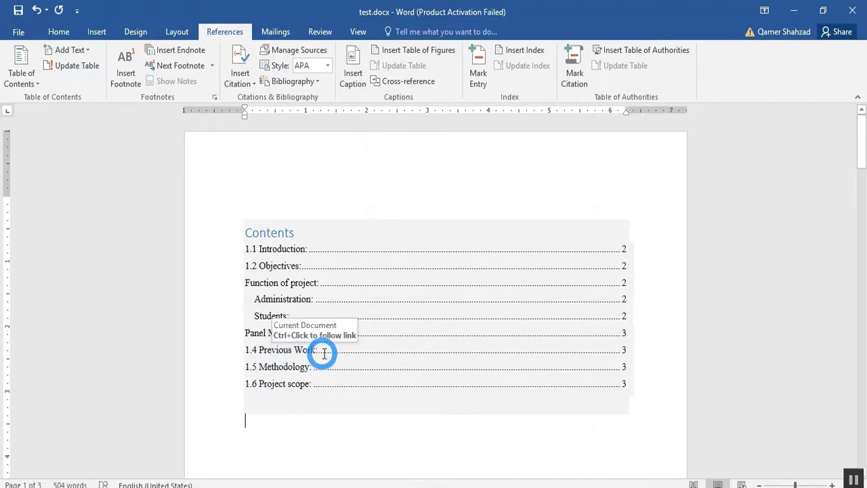
{"action": "scroll", "coordinate": [342, 350], "scroll_direction": "down", "scroll_amount": 5}
{"action": "scroll", "coordinate": [343, 349], "scroll_direction": "down", "scroll_amount": 7}
{"action": "scroll", "coordinate": [342, 350], "scroll_direction": "down", "scroll_amount": 5}
{"action": "scroll", "coordinate": [343, 349], "scroll_direction": "down", "scroll_amount": 5}
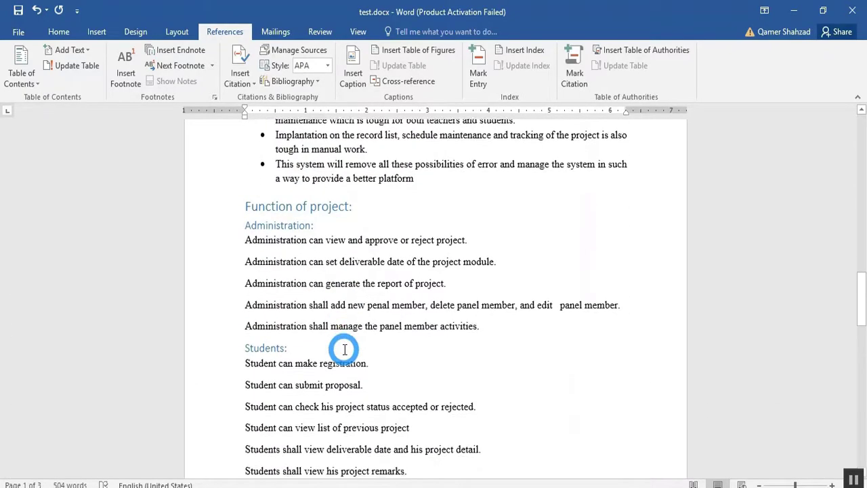
{"action": "scroll", "coordinate": [344, 349], "scroll_direction": "up", "scroll_amount": 3}
{"action": "scroll", "coordinate": [344, 349], "scroll_direction": "up", "scroll_amount": 5}
{"action": "scroll", "coordinate": [344, 350], "scroll_direction": "up", "scroll_amount": 5}
{"action": "scroll", "coordinate": [344, 349], "scroll_direction": "up", "scroll_amount": 5}
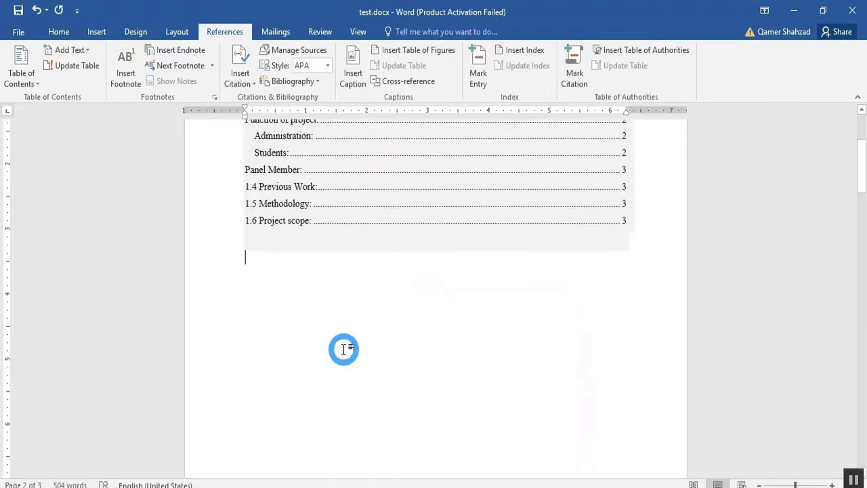
{"action": "scroll", "coordinate": [344, 350], "scroll_direction": "up", "scroll_amount": 5}
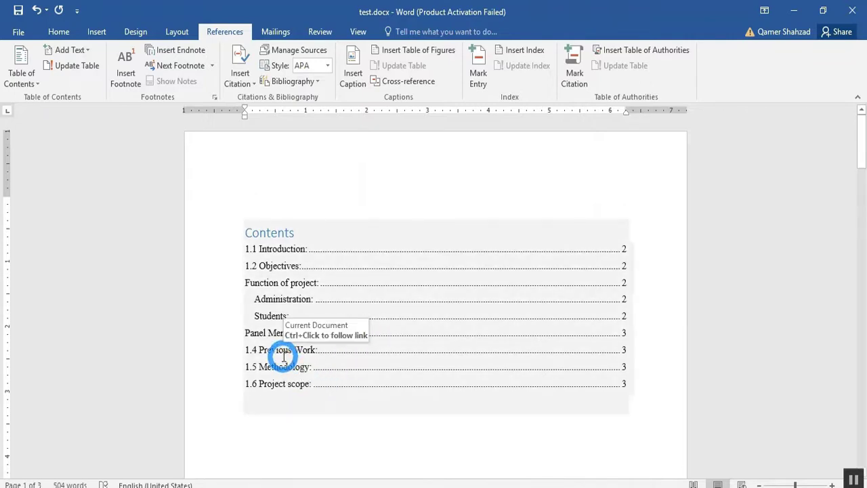
{"action": "key", "text": "ctrl"}
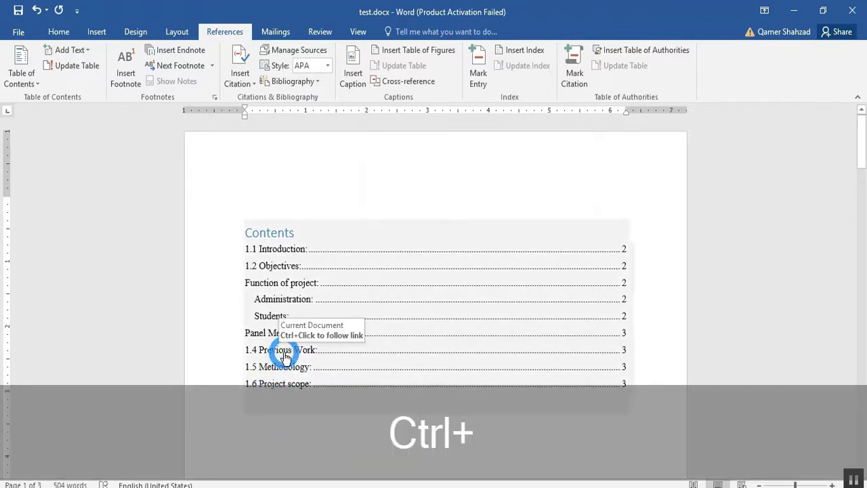
{"action": "left_click", "coordinate": [285, 354], "text": "ctrl"}
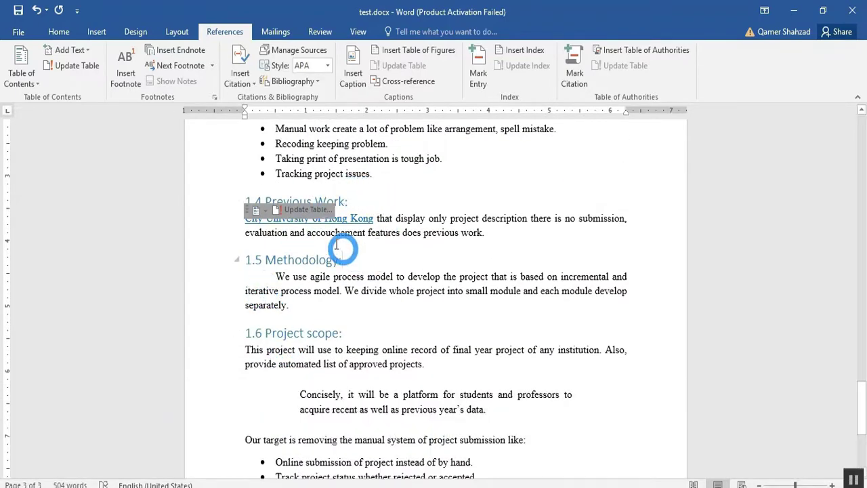
- Scroll until 1.6 Project scope and its bullet list are visible
{"action": "scroll", "coordinate": [412, 319], "scroll_direction": "down", "scroll_amount": 3}
{"action": "scroll", "coordinate": [413, 320], "scroll_direction": "up", "scroll_amount": 4}
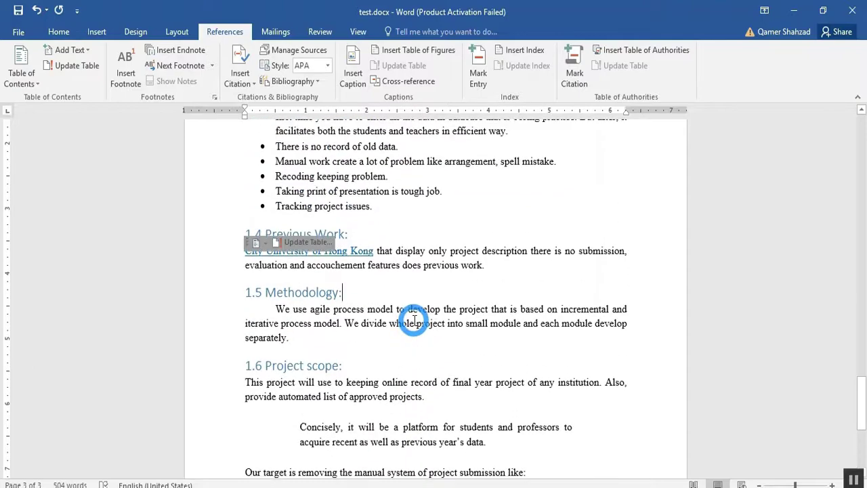
{"action": "scroll", "coordinate": [414, 320], "scroll_direction": "up", "scroll_amount": 5}
{"action": "scroll", "coordinate": [414, 320], "scroll_direction": "up", "scroll_amount": 5}
{"action": "scroll", "coordinate": [414, 320], "scroll_direction": "up", "scroll_amount": 5}
{"action": "scroll", "coordinate": [413, 320], "scroll_direction": "up", "scroll_amount": 5}
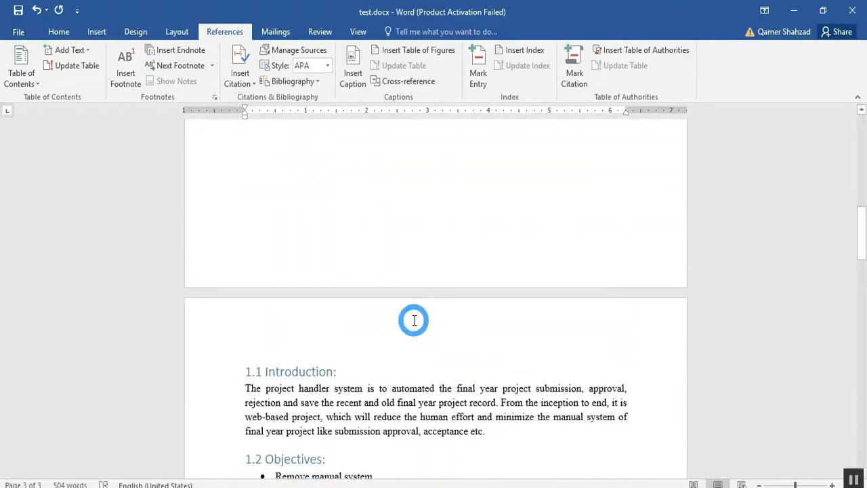
{"action": "scroll", "coordinate": [414, 319], "scroll_direction": "up", "scroll_amount": 5}
{"action": "scroll", "coordinate": [414, 320], "scroll_direction": "up", "scroll_amount": 5}
{"action": "scroll", "coordinate": [414, 320], "scroll_direction": "up", "scroll_amount": 3}
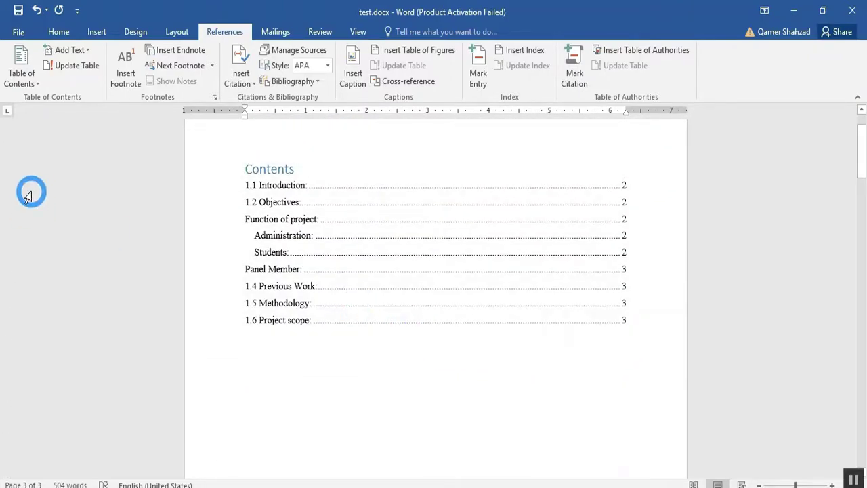
{"action": "scroll", "coordinate": [164, 194], "scroll_direction": "down", "scroll_amount": 1}
{"action": "scroll", "coordinate": [170, 236], "scroll_direction": "down", "scroll_amount": 5}
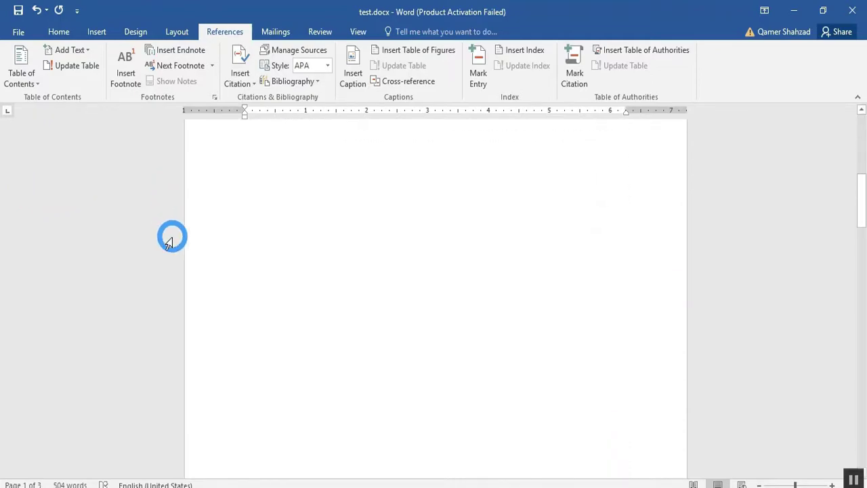
{"action": "scroll", "coordinate": [191, 287], "scroll_direction": "down", "scroll_amount": 5}
{"action": "scroll", "coordinate": [216, 303], "scroll_direction": "down", "scroll_amount": 5}
{"action": "scroll", "coordinate": [217, 298], "scroll_direction": "down", "scroll_amount": 5}
- Copy the 1.6 Project scope section and paste it after its last bullet
{"action": "scroll", "coordinate": [218, 300], "scroll_direction": "down", "scroll_amount": 3}
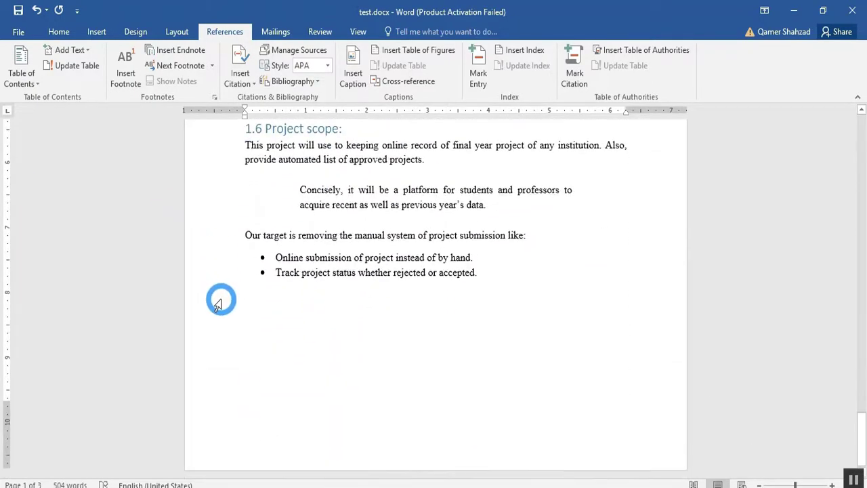
{"action": "scroll", "coordinate": [218, 271], "scroll_direction": "up", "scroll_amount": 3}
{"action": "scroll", "coordinate": [217, 303], "scroll_direction": "up", "scroll_amount": 1}
{"action": "scroll", "coordinate": [217, 303], "scroll_direction": "down", "scroll_amount": 1}
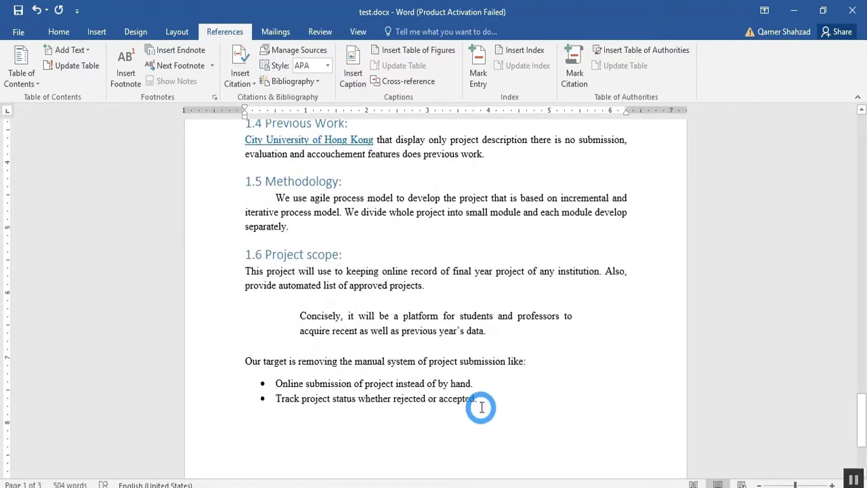
{"action": "left_click_drag", "start_coordinate": [481, 401], "coordinate": [230, 249]}
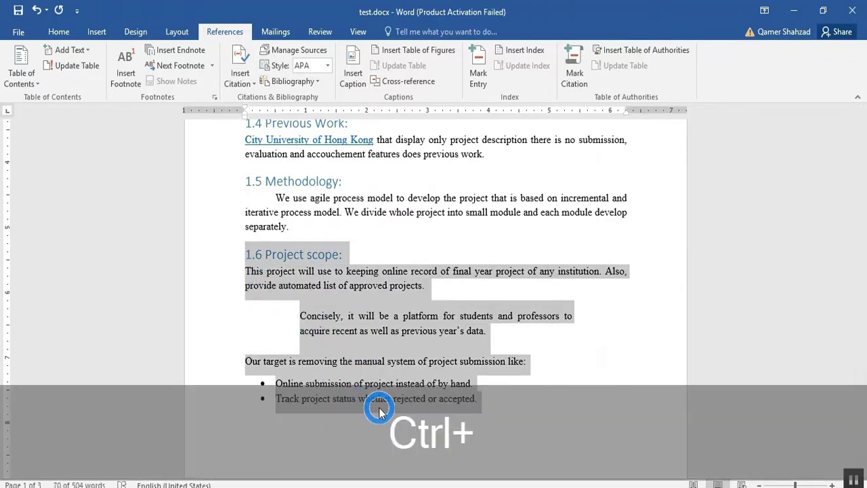
{"action": "key", "text": "ctrl+c"}
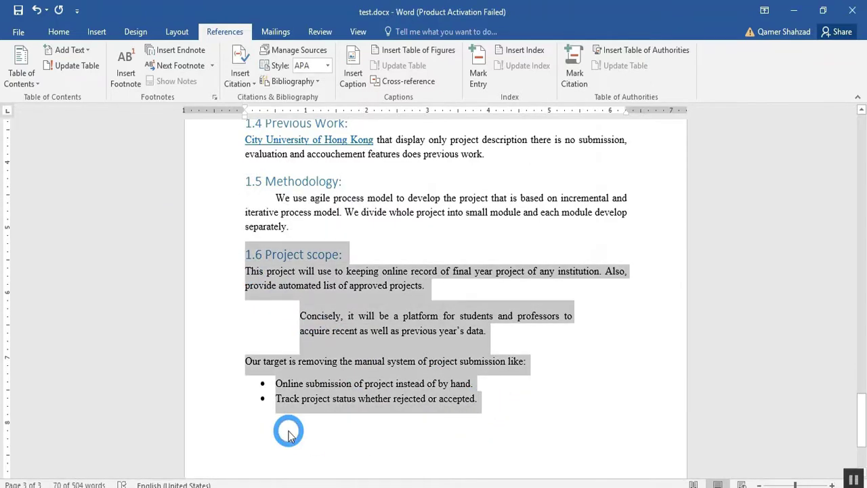
{"action": "left_click", "coordinate": [506, 402]}
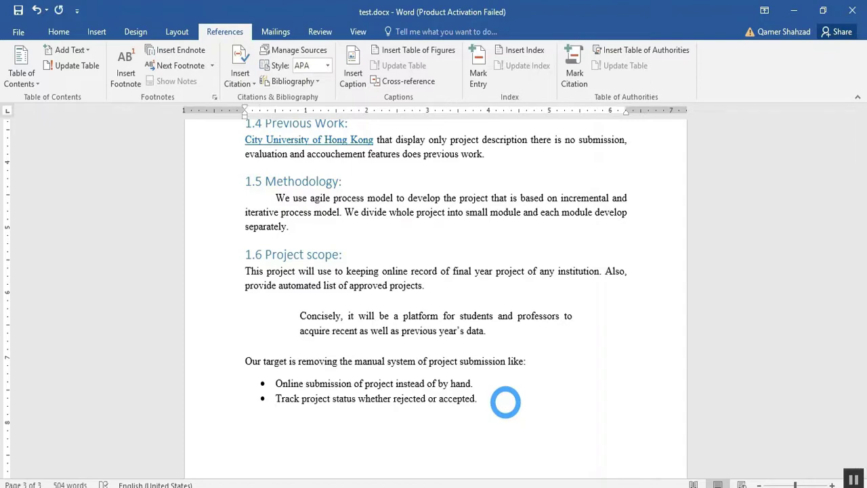
{"action": "key", "text": "ctrl+v"}
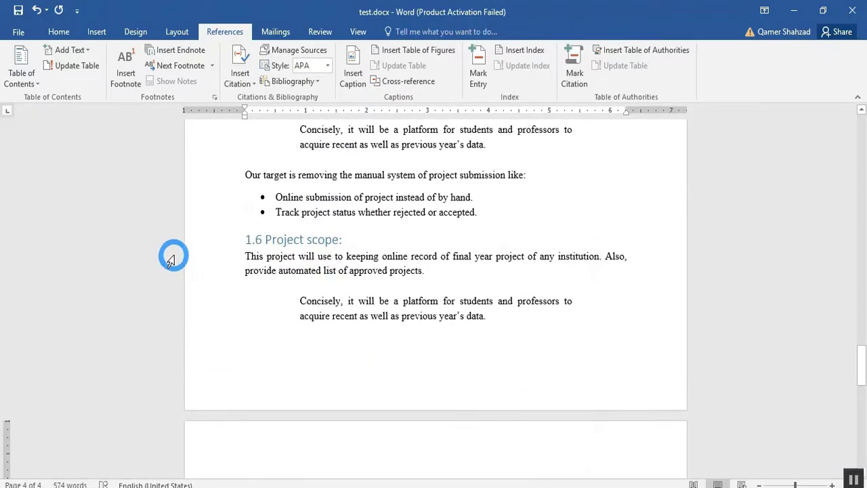
- Retitle the pasted heading '1.7Project' by removing 'scope', and save the report
{"action": "double_click", "coordinate": [261, 240]}
{"action": "type", "text": "7"}
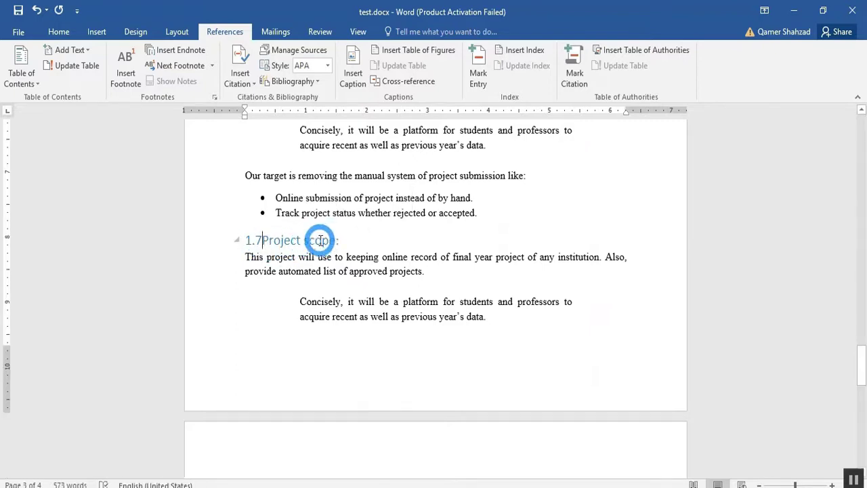
{"action": "double_click", "coordinate": [319, 240]}
{"action": "key", "text": "BackSpace"}
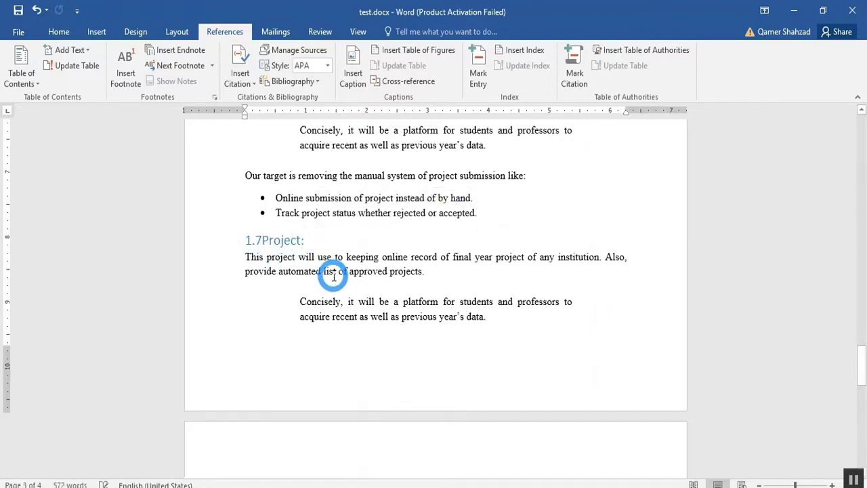
{"action": "key", "text": "ctrl+s"}
- Update the entire Contents table so it lists 1.7Project on page 3
{"action": "scroll", "coordinate": [292, 314], "scroll_direction": "up", "scroll_amount": 2}
{"action": "scroll", "coordinate": [292, 314], "scroll_direction": "up", "scroll_amount": 4}
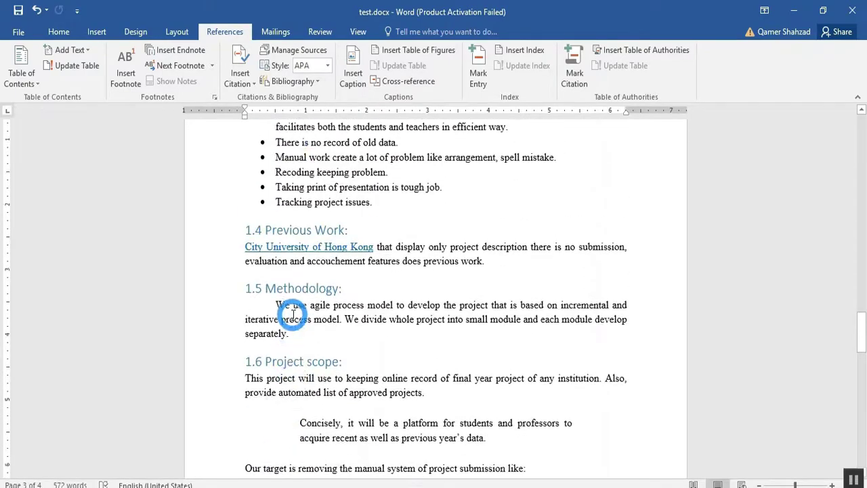
{"action": "scroll", "coordinate": [293, 314], "scroll_direction": "up", "scroll_amount": 5}
{"action": "scroll", "coordinate": [292, 314], "scroll_direction": "up", "scroll_amount": 5}
{"action": "scroll", "coordinate": [293, 313], "scroll_direction": "up", "scroll_amount": 5}
{"action": "scroll", "coordinate": [290, 314], "scroll_direction": "up", "scroll_amount": 3}
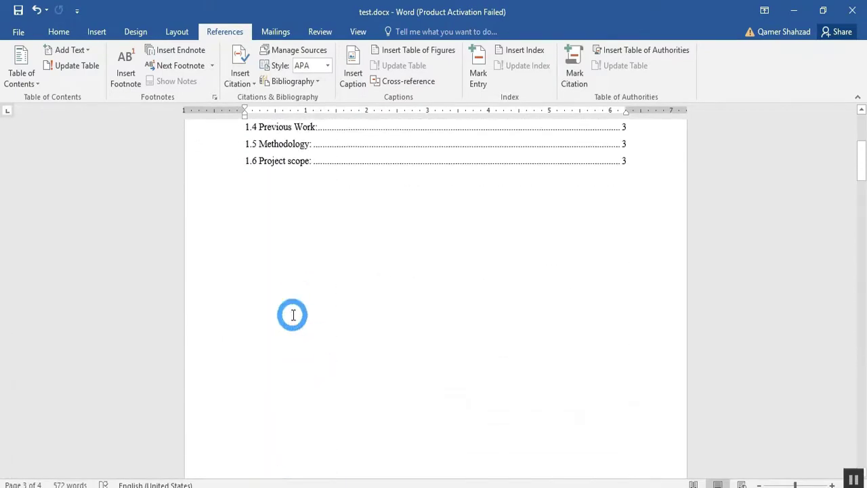
{"action": "scroll", "coordinate": [290, 314], "scroll_direction": "up", "scroll_amount": 3}
{"action": "left_click", "coordinate": [309, 306]}
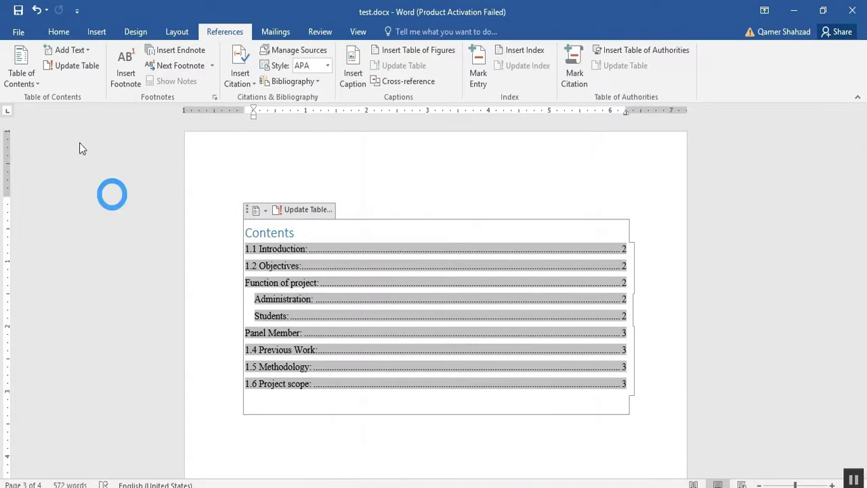
{"action": "left_click", "coordinate": [68, 65]}
{"action": "left_click", "coordinate": [441, 275]}
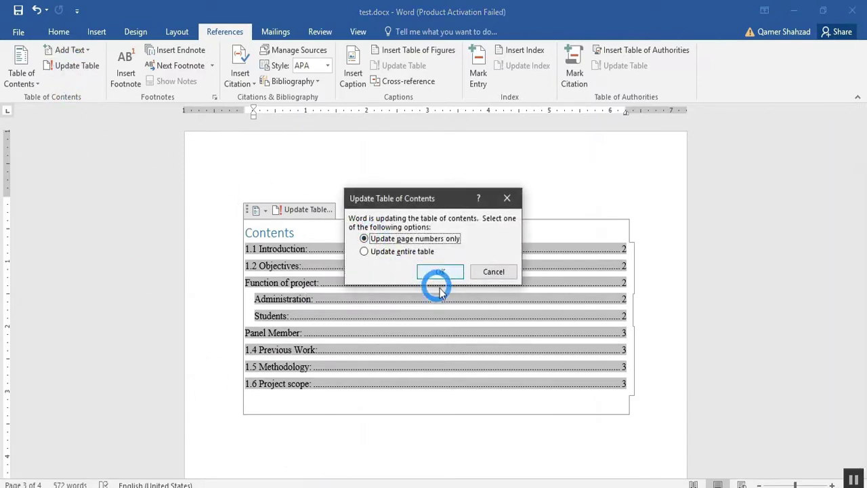
{"action": "left_click", "coordinate": [427, 271]}
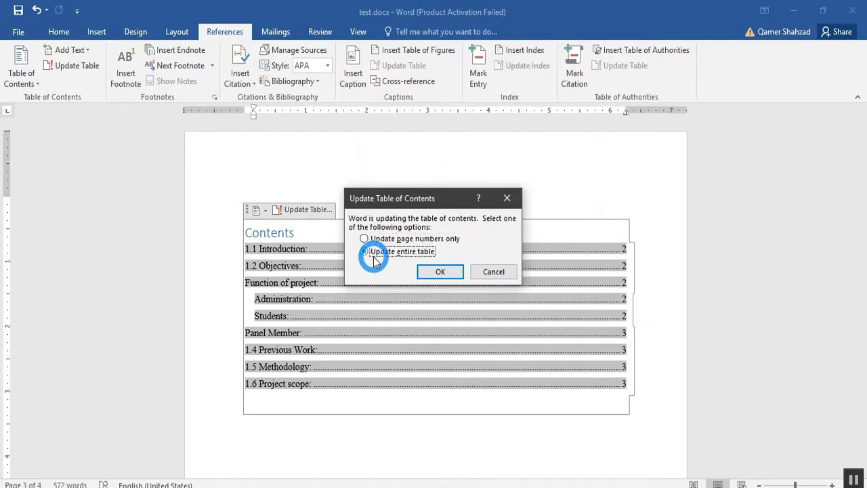
{"action": "left_click", "coordinate": [434, 276]}
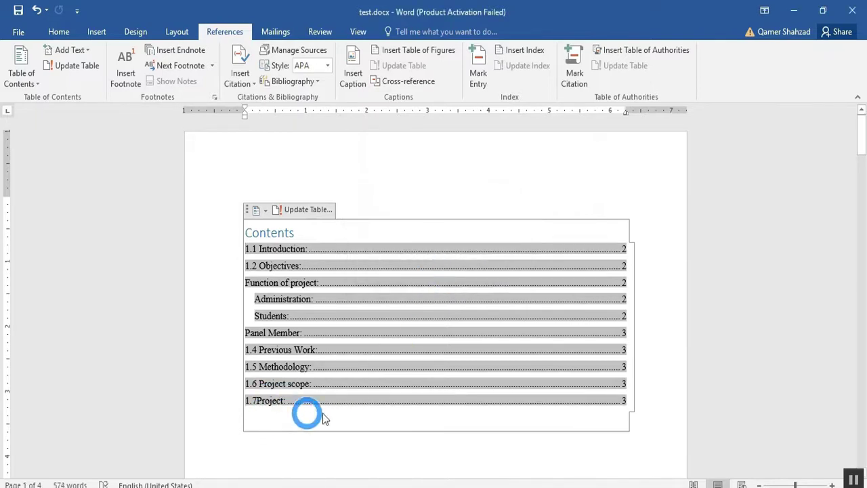
{"action": "left_click", "coordinate": [555, 455]}
{"action": "scroll", "coordinate": [498, 366], "scroll_direction": "down", "scroll_amount": 3}
{"action": "scroll", "coordinate": [498, 367], "scroll_direction": "up", "scroll_amount": 3}
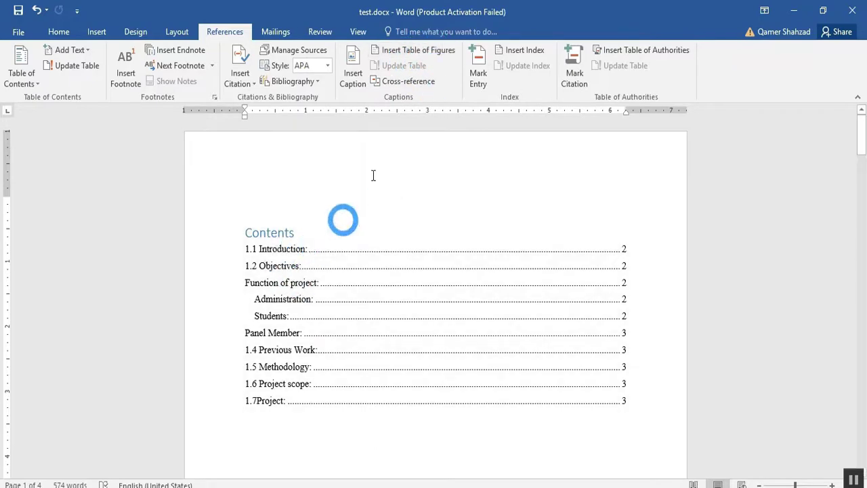
{"action": "scroll", "coordinate": [403, 231], "scroll_direction": "down", "scroll_amount": 3}
{"action": "scroll", "coordinate": [401, 236], "scroll_direction": "down", "scroll_amount": 5}
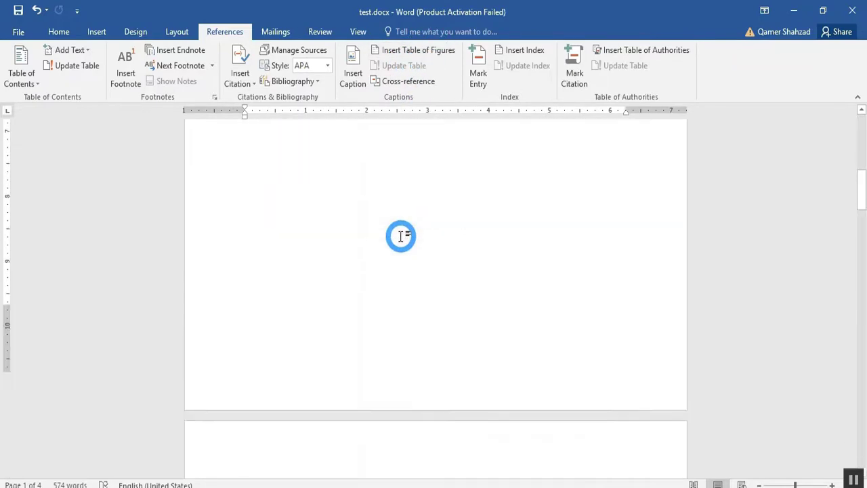
{"action": "scroll", "coordinate": [401, 236], "scroll_direction": "down", "scroll_amount": 3}
{"action": "scroll", "coordinate": [401, 236], "scroll_direction": "down", "scroll_amount": 1}
{"action": "scroll", "coordinate": [401, 236], "scroll_direction": "up", "scroll_amount": 3}
{"action": "scroll", "coordinate": [401, 236], "scroll_direction": "down", "scroll_amount": 2}
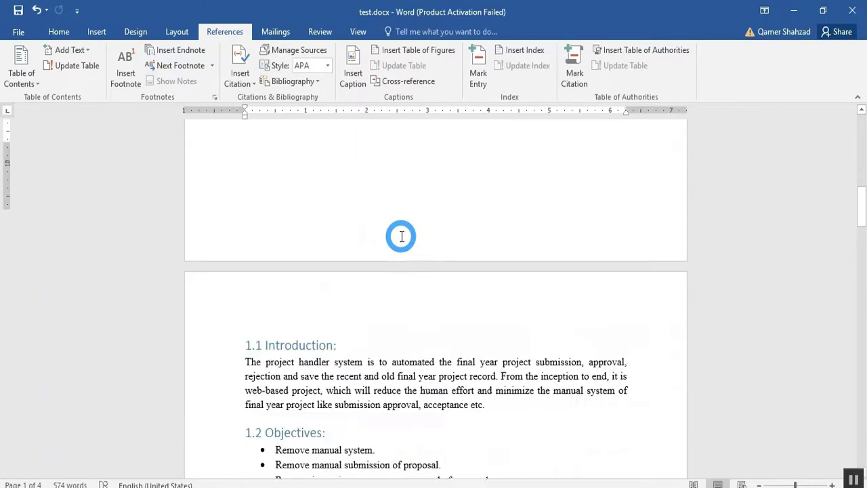
{"action": "scroll", "coordinate": [401, 236], "scroll_direction": "down", "scroll_amount": 2}
{"action": "scroll", "coordinate": [401, 235], "scroll_direction": "down", "scroll_amount": 3}
{"action": "scroll", "coordinate": [401, 324], "scroll_direction": "up", "scroll_amount": 4}
{"action": "scroll", "coordinate": [402, 324], "scroll_direction": "up", "scroll_amount": 4}
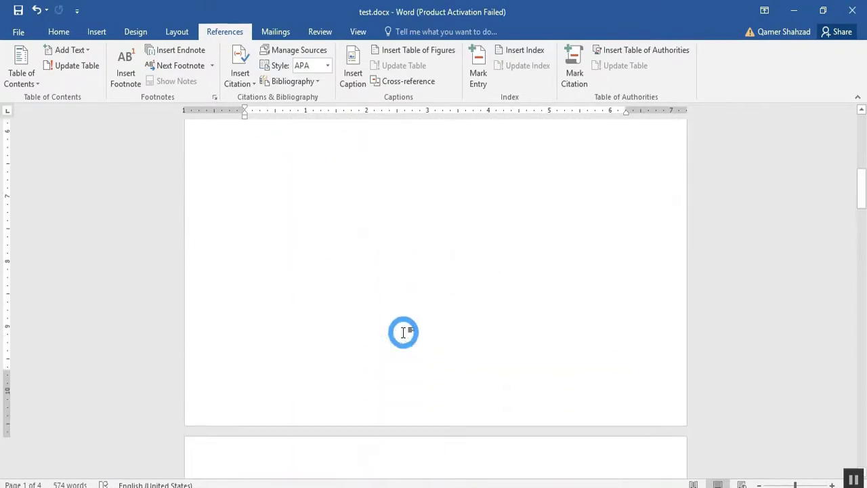
{"action": "scroll", "coordinate": [402, 324], "scroll_direction": "up", "scroll_amount": 3}
{"action": "scroll", "coordinate": [403, 329], "scroll_direction": "up", "scroll_amount": 1}
{"action": "scroll", "coordinate": [405, 333], "scroll_direction": "down", "scroll_amount": 2}
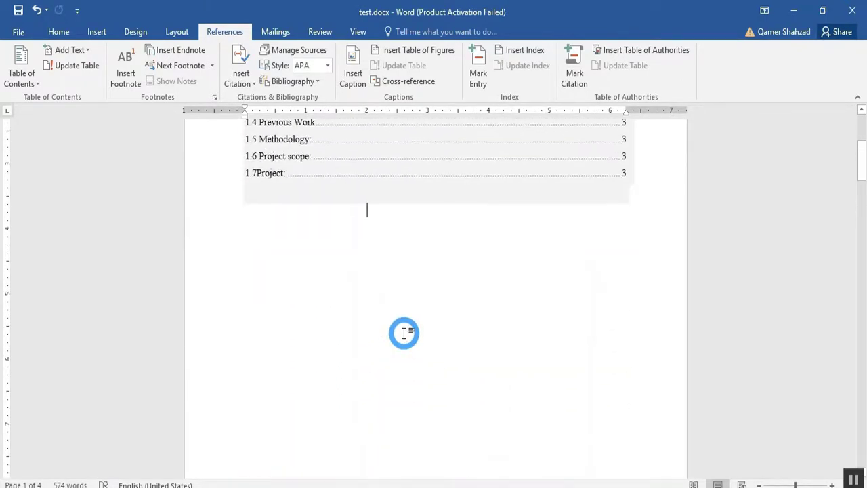
{"action": "key", "text": "ctrl+z"}
{"action": "key", "text": "ctrl+z"}
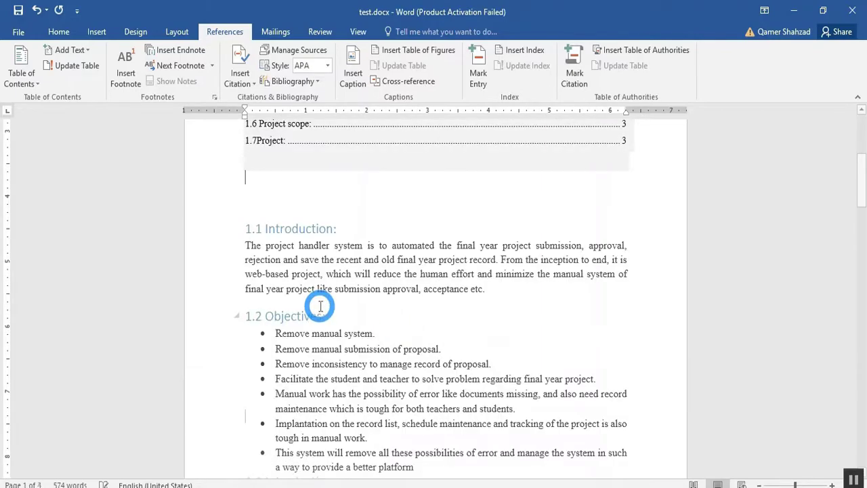
{"action": "key", "text": "ctrl+y"}
{"action": "key", "text": "ctrl+y"}
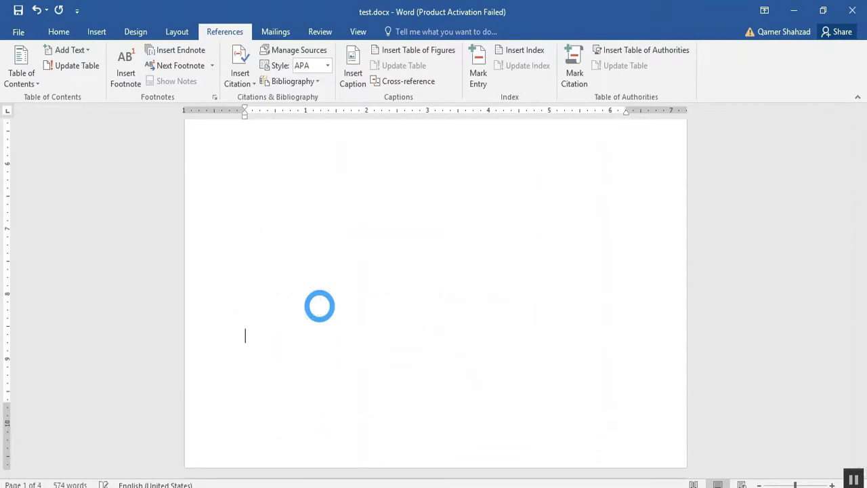
{"action": "scroll", "coordinate": [320, 306], "scroll_direction": "up", "scroll_amount": 3}
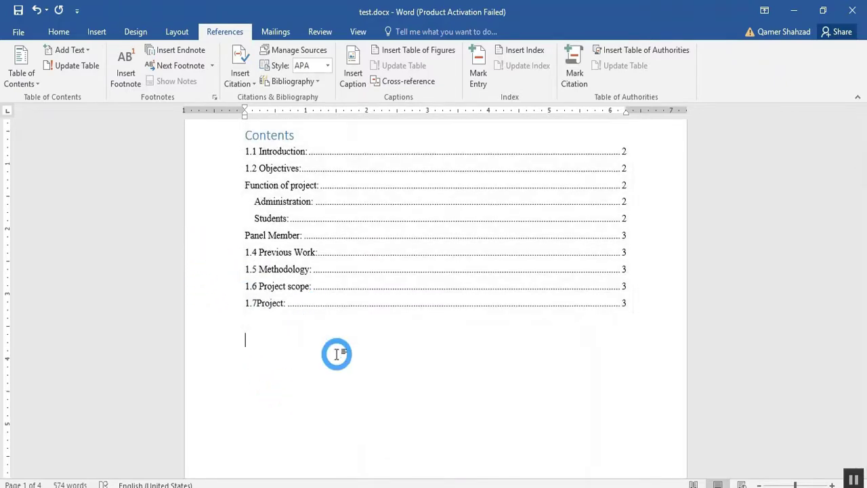
{"action": "scroll", "coordinate": [339, 305], "scroll_direction": "down", "scroll_amount": 5}
{"action": "scroll", "coordinate": [339, 353], "scroll_direction": "down", "scroll_amount": 4}
{"action": "scroll", "coordinate": [337, 353], "scroll_direction": "down", "scroll_amount": 5}
{"action": "scroll", "coordinate": [337, 354], "scroll_direction": "down", "scroll_amount": 5}
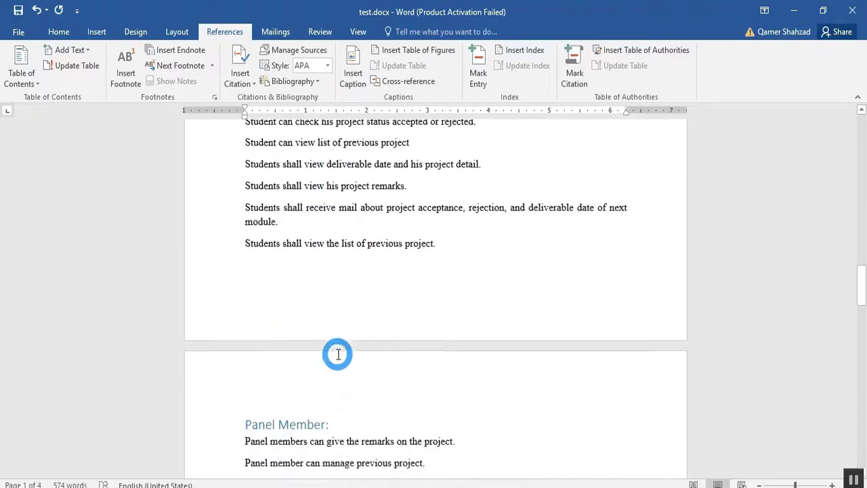
{"action": "scroll", "coordinate": [334, 353], "scroll_direction": "down", "scroll_amount": 5}
{"action": "scroll", "coordinate": [335, 352], "scroll_direction": "down", "scroll_amount": 5}
{"action": "scroll", "coordinate": [333, 355], "scroll_direction": "down", "scroll_amount": 5}
{"action": "scroll", "coordinate": [331, 325], "scroll_direction": "up", "scroll_amount": 5}
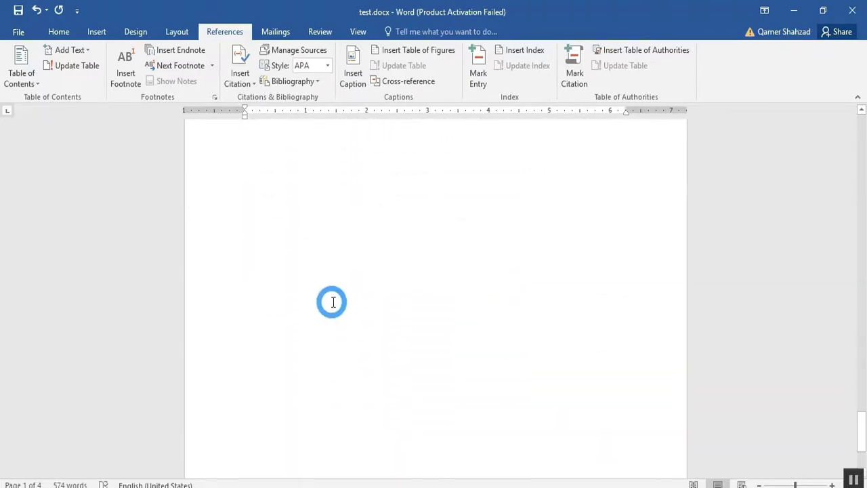
- Insert the logo.png picture below the last bullet
{"action": "left_click", "coordinate": [242, 345]}
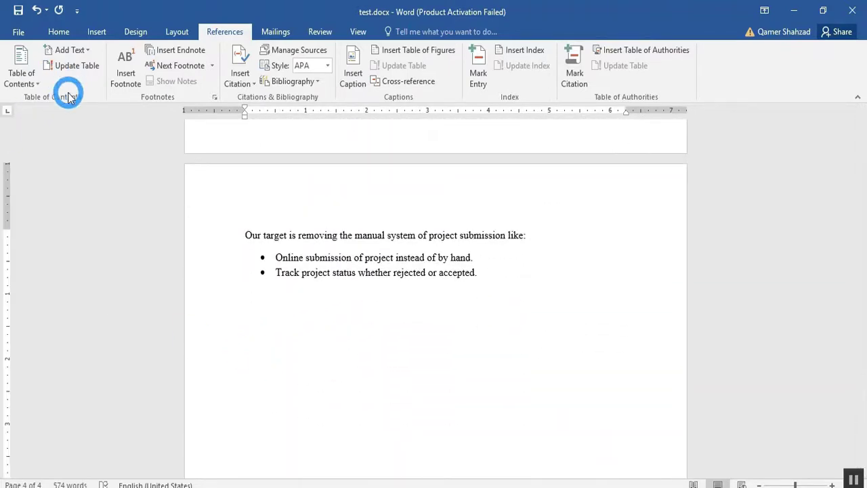
{"action": "left_click", "coordinate": [96, 33]}
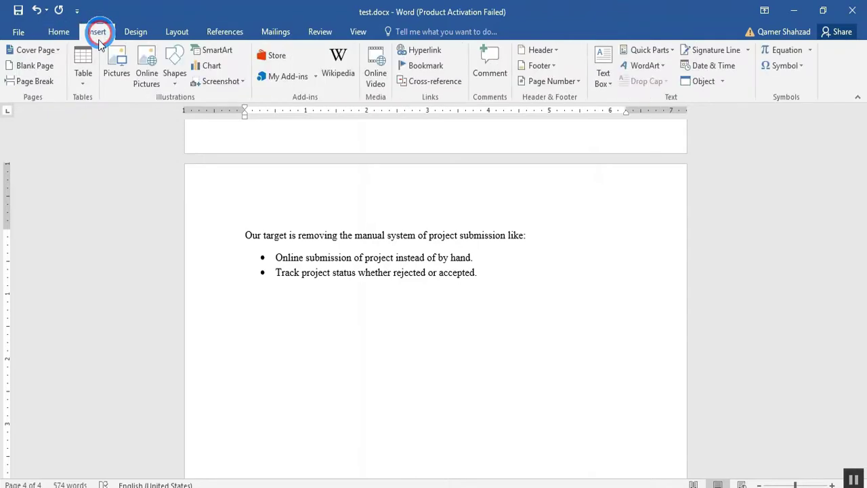
{"action": "left_click", "coordinate": [118, 65]}
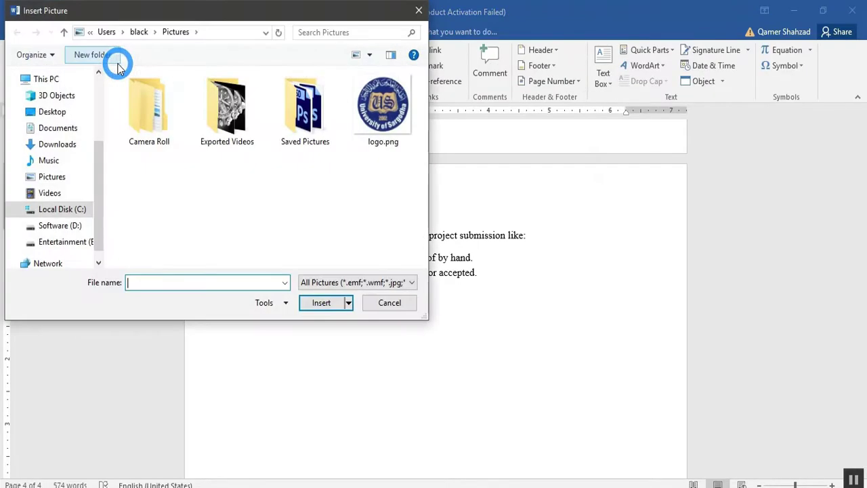
{"action": "left_click", "coordinate": [400, 110]}
{"action": "double_click", "coordinate": [393, 125]}
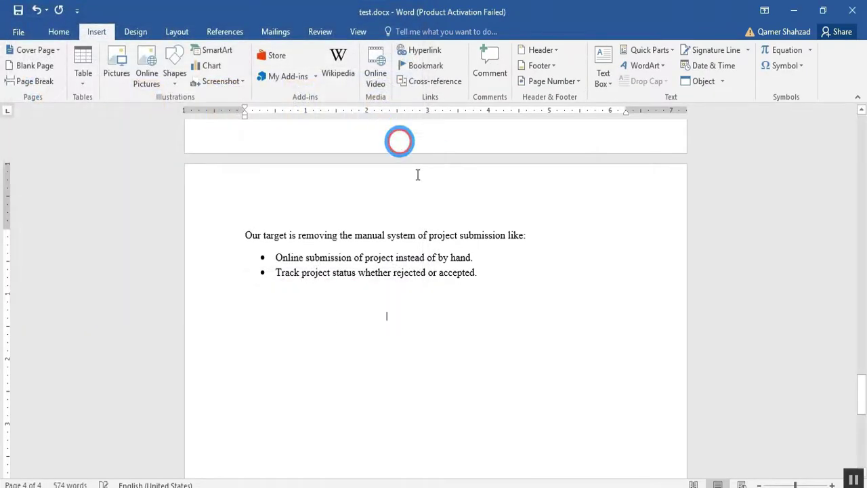
- Give the logo square text wrapping, move it toward the centre, and add an empty line before it
{"action": "scroll", "coordinate": [503, 310], "scroll_direction": "down", "scroll_amount": 2}
{"action": "left_click_drag", "start_coordinate": [319, 157], "coordinate": [383, 265]}
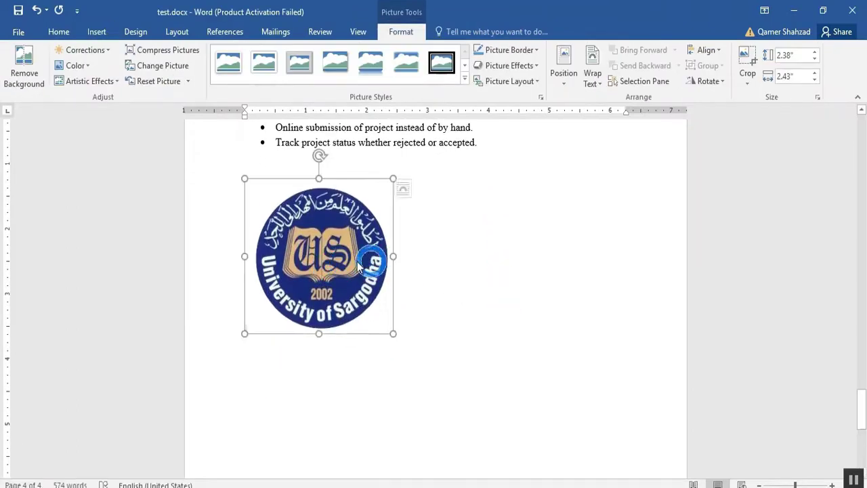
{"action": "left_click", "coordinate": [592, 78]}
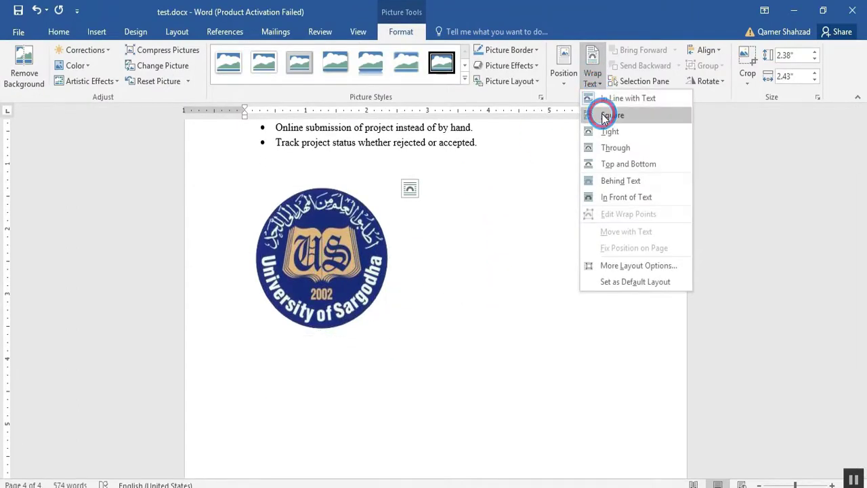
{"action": "left_click", "coordinate": [605, 116]}
{"action": "left_click_drag", "start_coordinate": [299, 303], "coordinate": [397, 302]}
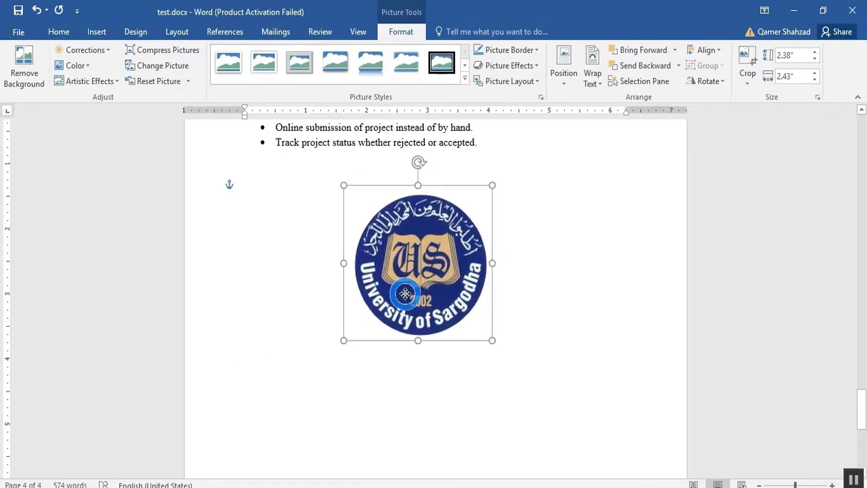
{"action": "left_click", "coordinate": [428, 405]}
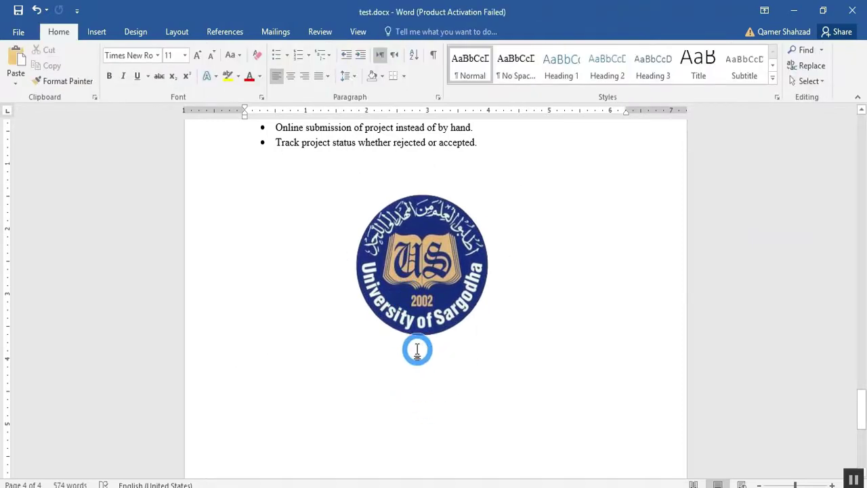
{"action": "key", "text": "Return"}
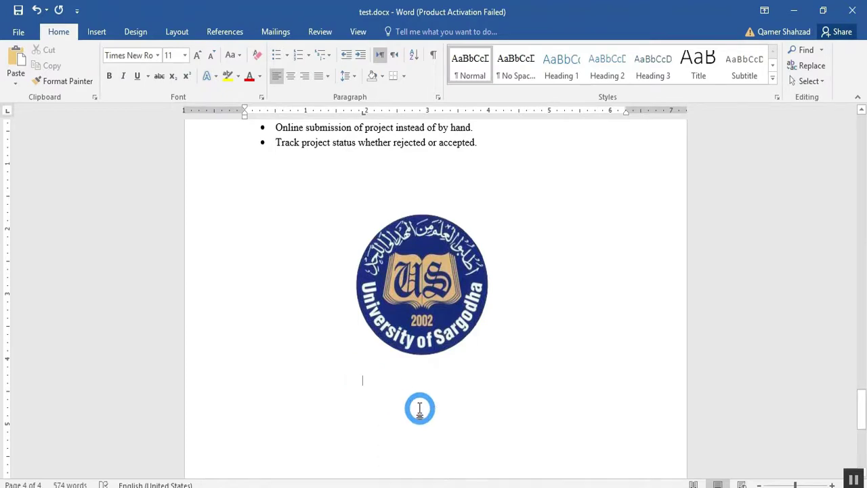
- Type 'Fig 1' under the logo and style it Heading 3 in Automatic font colour
{"action": "type", "text": "Fig "}
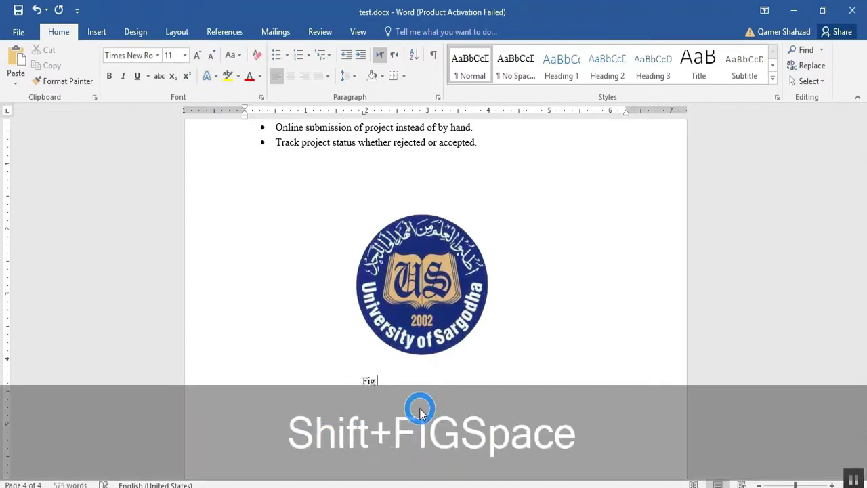
{"action": "type", "text": "1"}
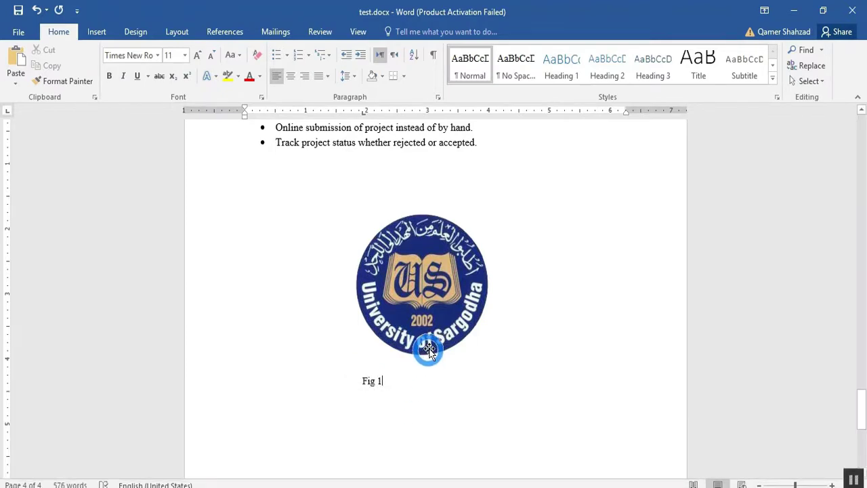
{"action": "scroll", "coordinate": [428, 346], "scroll_direction": "down", "scroll_amount": 3}
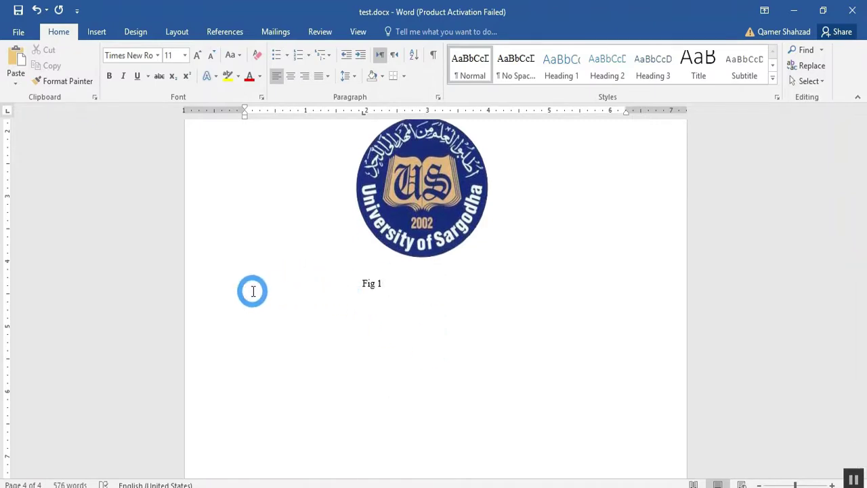
{"action": "left_click", "coordinate": [228, 290]}
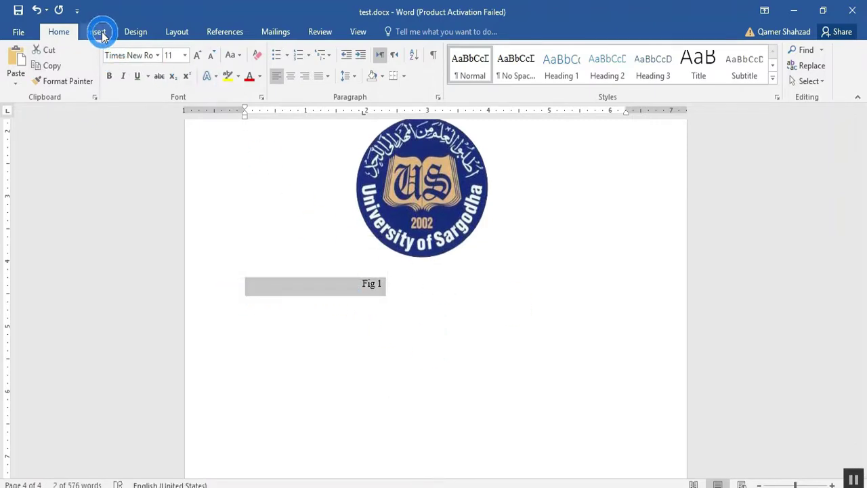
{"action": "left_click", "coordinate": [654, 68]}
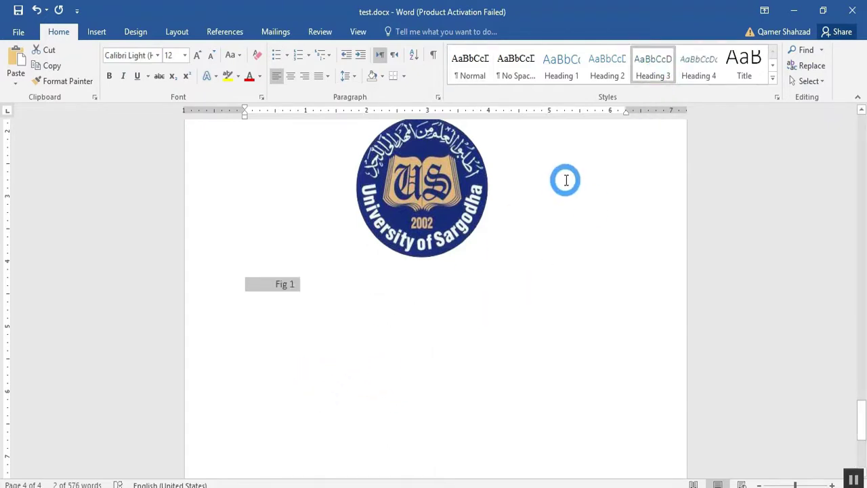
{"action": "scroll", "coordinate": [433, 379], "scroll_direction": "up", "scroll_amount": 2}
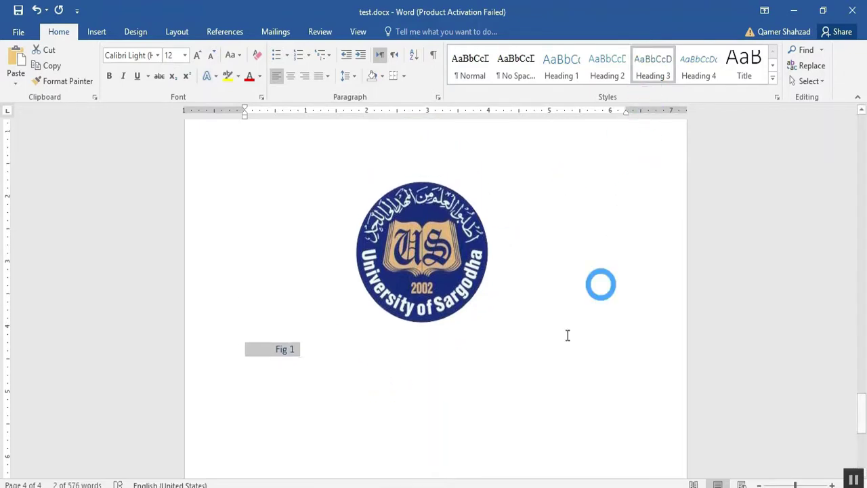
{"action": "left_click", "coordinate": [261, 79]}
{"action": "left_click", "coordinate": [263, 94]}
- Add blank lines after Fig 1 to reach the next page
{"action": "left_click", "coordinate": [275, 383]}
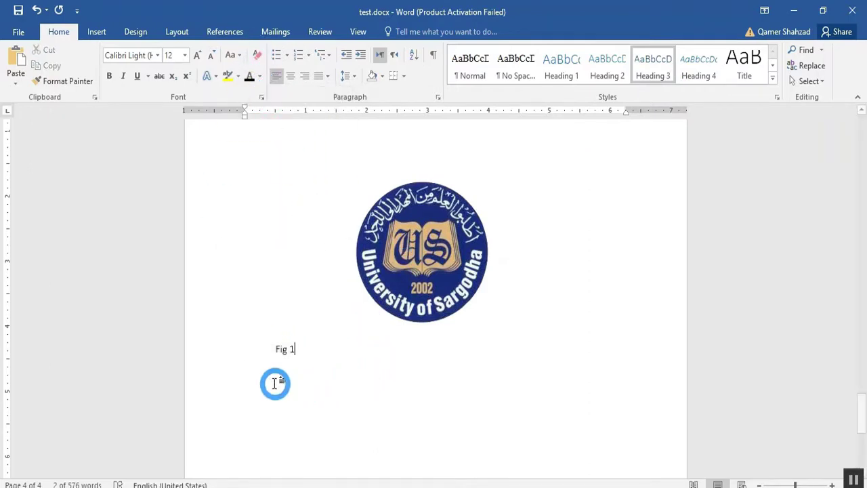
{"action": "scroll", "coordinate": [373, 360], "scroll_direction": "down", "scroll_amount": 5}
{"action": "scroll", "coordinate": [373, 359], "scroll_direction": "down", "scroll_amount": 5}
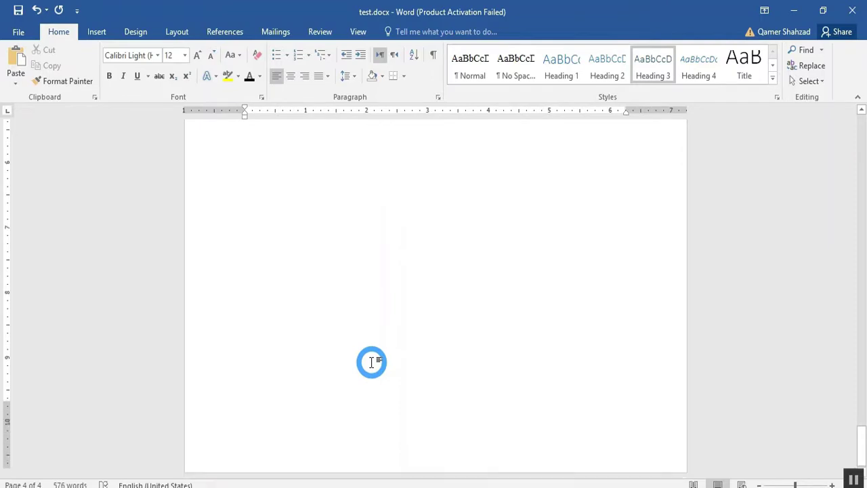
{"action": "scroll", "coordinate": [373, 339], "scroll_direction": "up", "scroll_amount": 5}
{"action": "scroll", "coordinate": [373, 375], "scroll_direction": "down", "scroll_amount": 3}
{"action": "scroll", "coordinate": [373, 376], "scroll_direction": "up", "scroll_amount": 1}
{"action": "scroll", "coordinate": [371, 377], "scroll_direction": "up", "scroll_amount": 4}
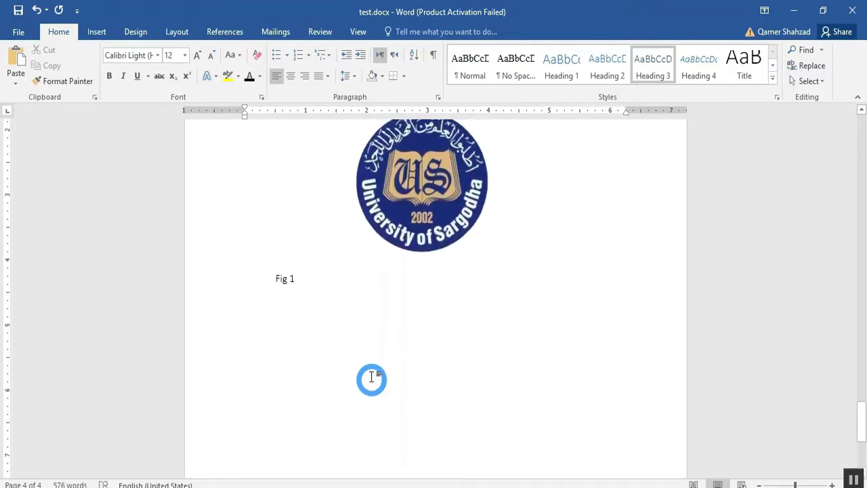
{"action": "left_click", "coordinate": [374, 329]}
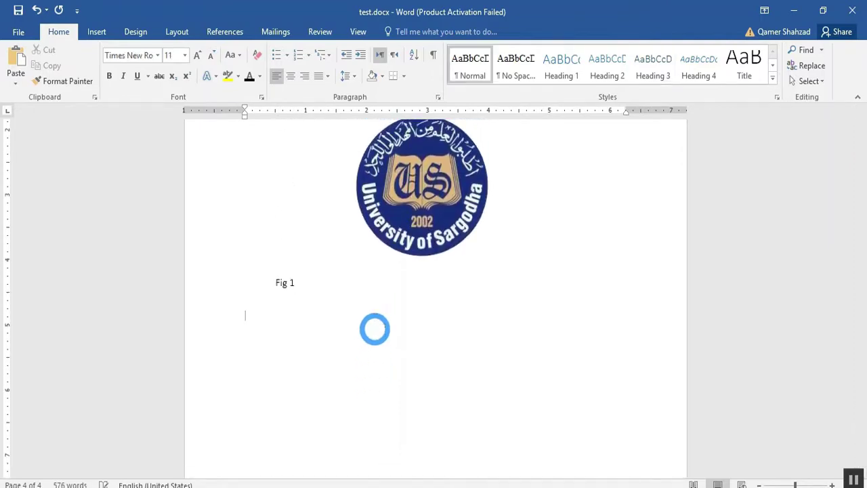
{"action": "key", "text": "Return"}
{"action": "key", "text": "Return"}
{"action": "key", "text": "Return"}
{"action": "key", "text": "Return"}
{"action": "key", "text": "Return"}
{"action": "key", "text": "Return"}
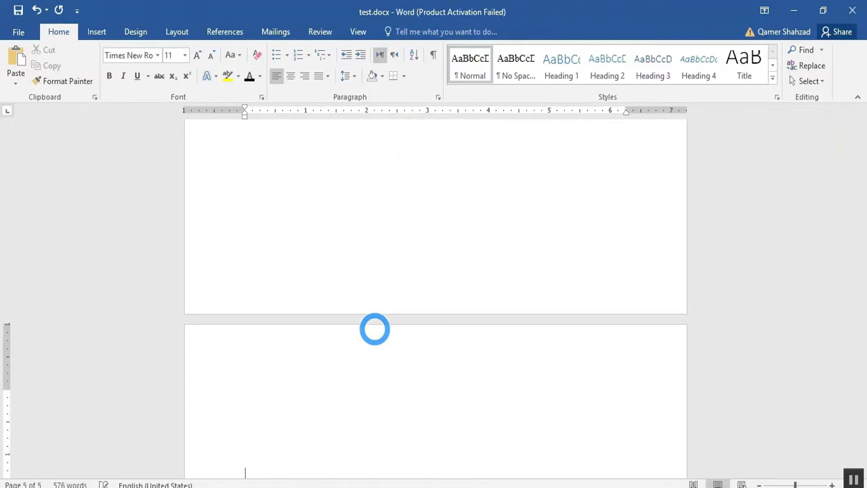
- Insert logo.png, set square text wrapping, and move it to the page centre
{"action": "left_click", "coordinate": [97, 34]}
{"action": "left_click", "coordinate": [114, 64]}
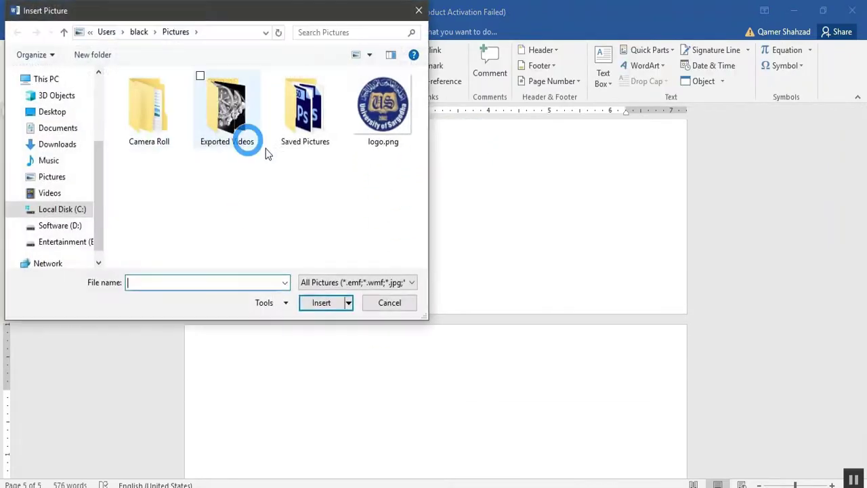
{"action": "double_click", "coordinate": [383, 109]}
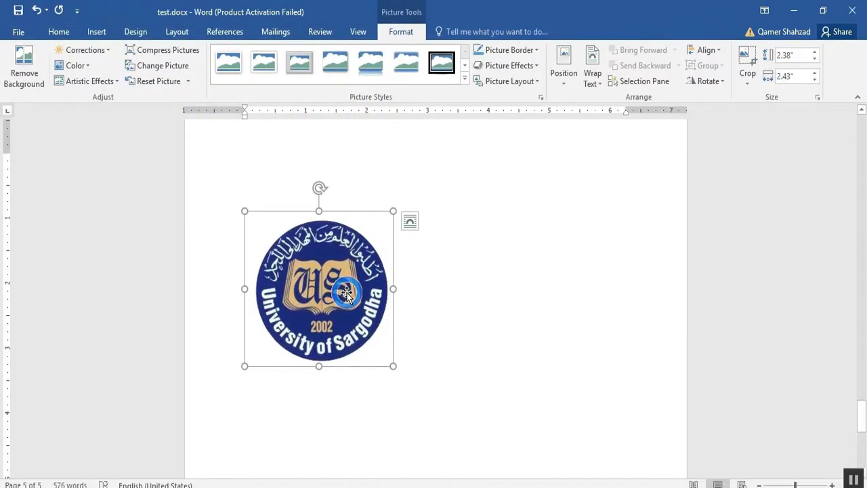
{"action": "left_click", "coordinate": [593, 74]}
{"action": "left_click", "coordinate": [603, 113]}
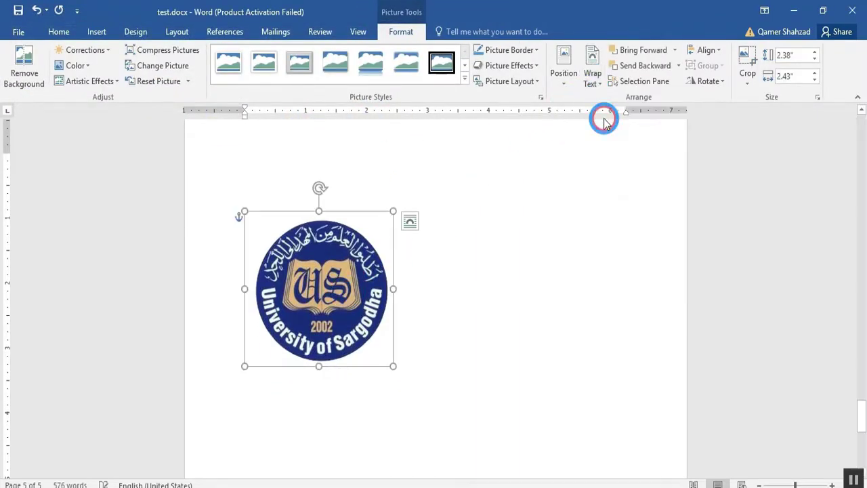
{"action": "left_click_drag", "start_coordinate": [332, 273], "coordinate": [453, 265]}
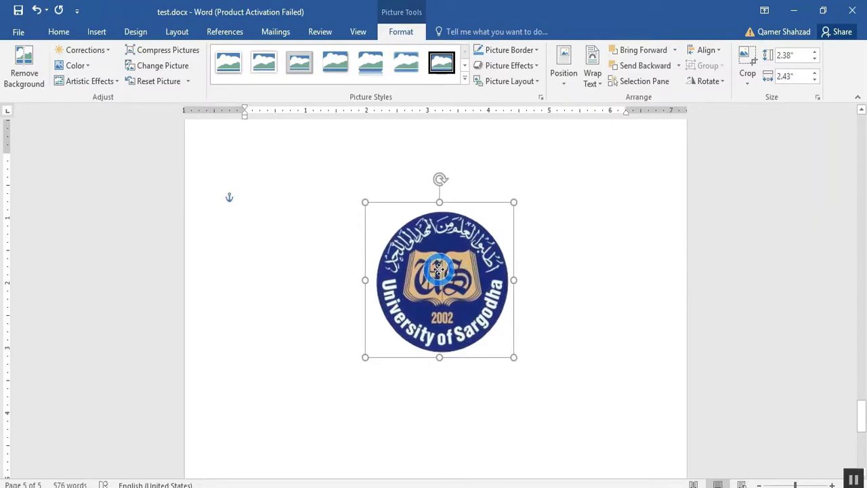
- Type 'Fig 2' below the logo and apply Heading 3 to it
{"action": "left_click", "coordinate": [294, 378]}
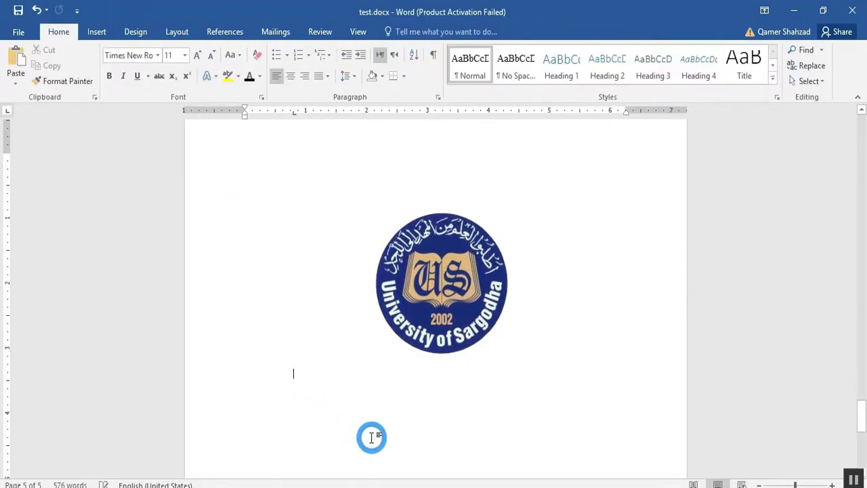
{"action": "type", "text": "Fig 2"}
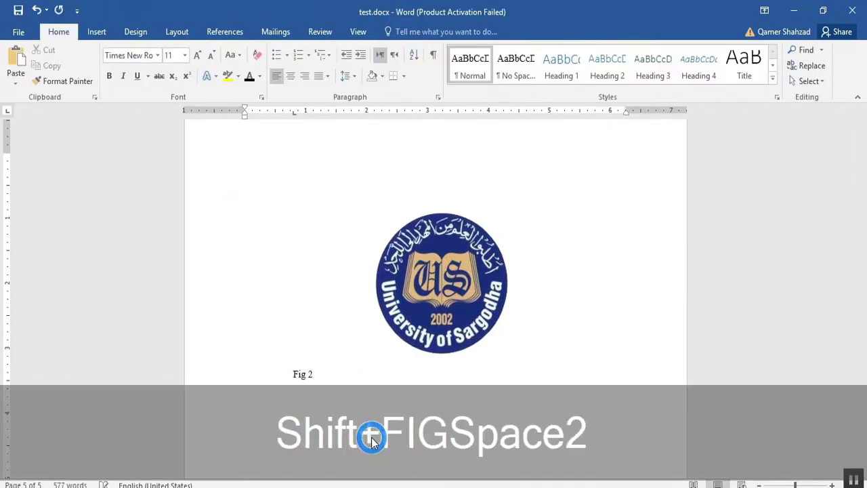
{"action": "left_click", "coordinate": [227, 377]}
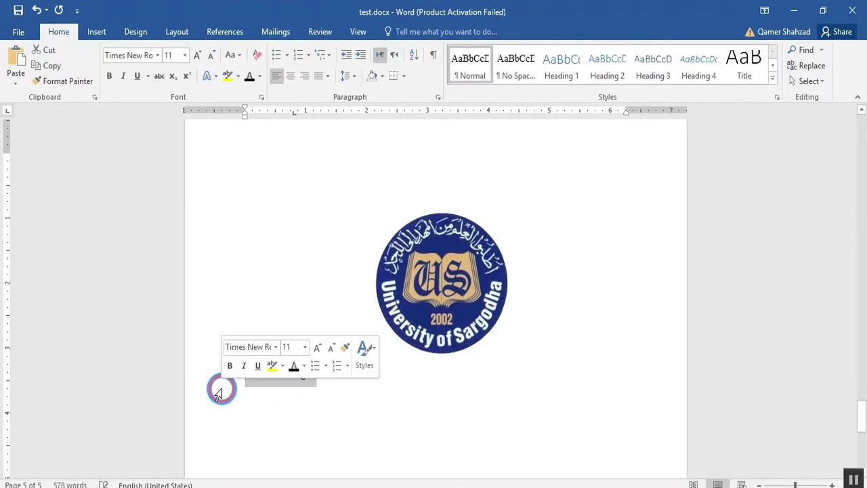
{"action": "left_click", "coordinate": [653, 66]}
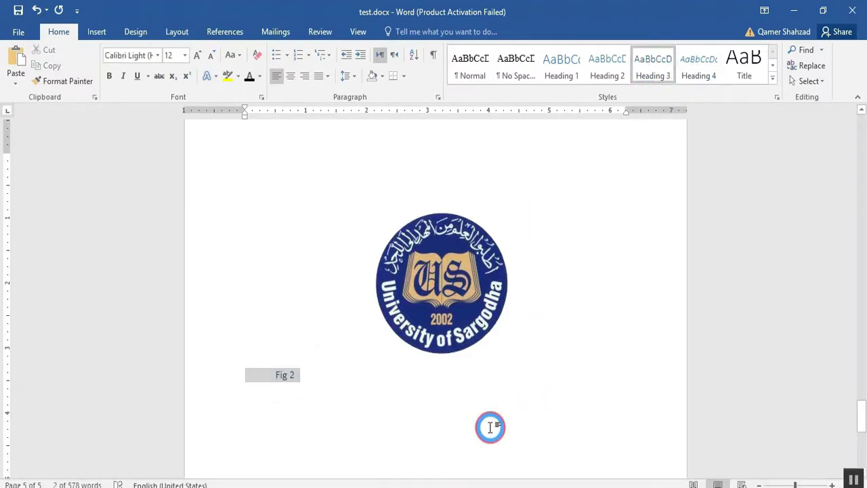
{"action": "scroll", "coordinate": [639, 390], "scroll_direction": "up", "scroll_amount": 5}
{"action": "scroll", "coordinate": [639, 390], "scroll_direction": "up", "scroll_amount": 5}
{"action": "scroll", "coordinate": [509, 348], "scroll_direction": "up", "scroll_amount": 5}
{"action": "scroll", "coordinate": [508, 341], "scroll_direction": "up", "scroll_amount": 5}
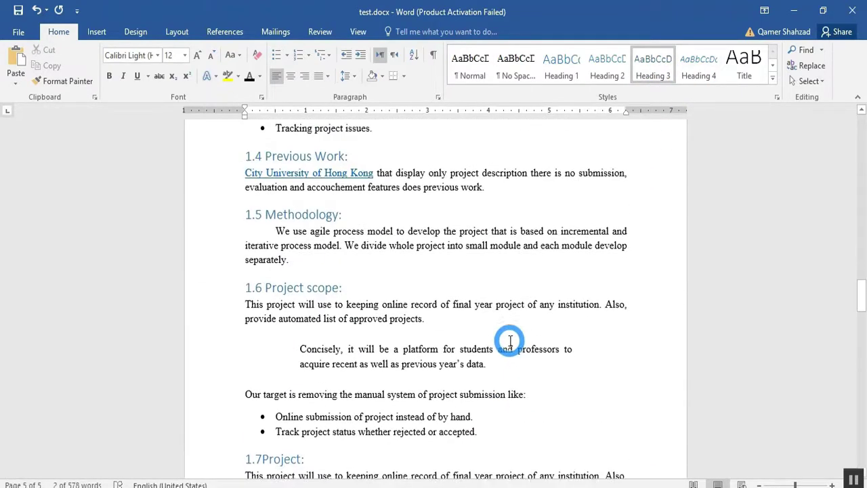
{"action": "scroll", "coordinate": [510, 340], "scroll_direction": "up", "scroll_amount": 5}
{"action": "scroll", "coordinate": [510, 340], "scroll_direction": "up", "scroll_amount": 5}
{"action": "scroll", "coordinate": [510, 340], "scroll_direction": "up", "scroll_amount": 5}
{"action": "scroll", "coordinate": [510, 340], "scroll_direction": "up", "scroll_amount": 5}
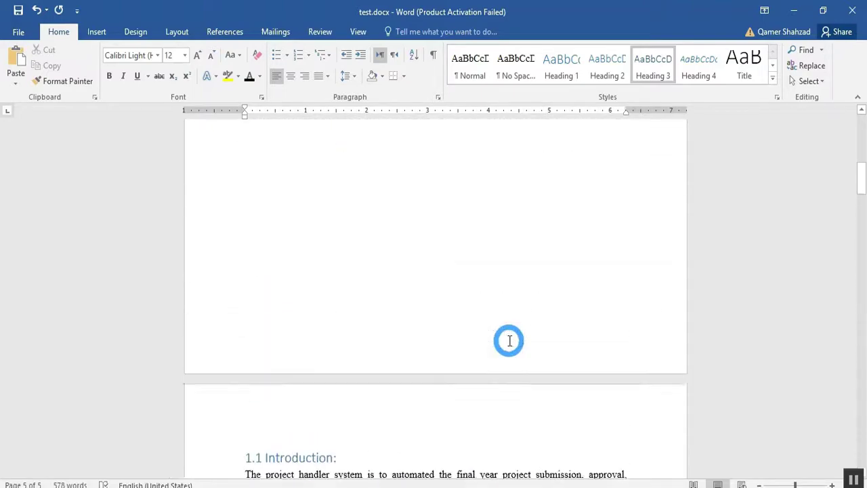
{"action": "scroll", "coordinate": [509, 341], "scroll_direction": "up", "scroll_amount": 5}
{"action": "scroll", "coordinate": [509, 340], "scroll_direction": "up", "scroll_amount": 3}
- Insert a table of figures below the contents, built from Heading 3 style, listing Fig 1 and Fig 2
{"action": "left_click", "coordinate": [289, 352]}
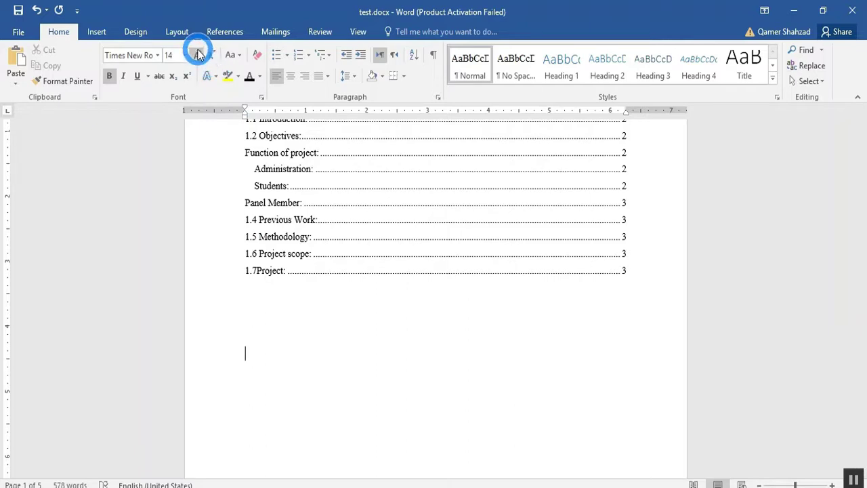
{"action": "left_click", "coordinate": [217, 31]}
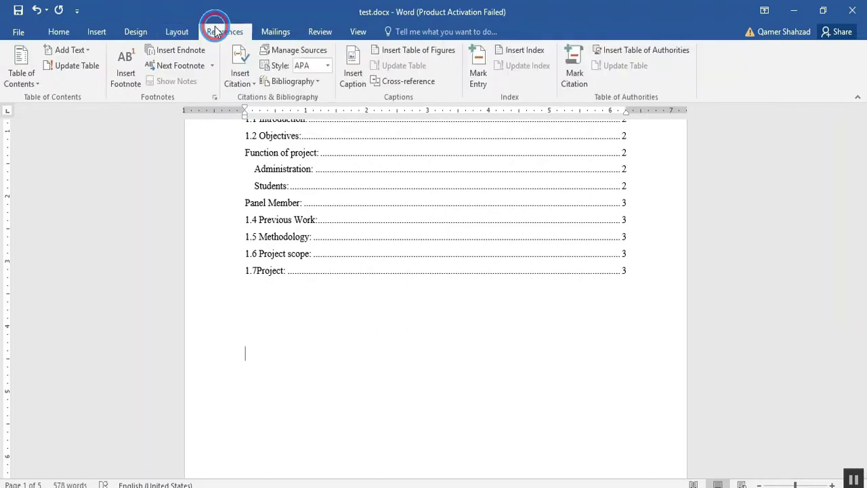
{"action": "left_click", "coordinate": [464, 147]}
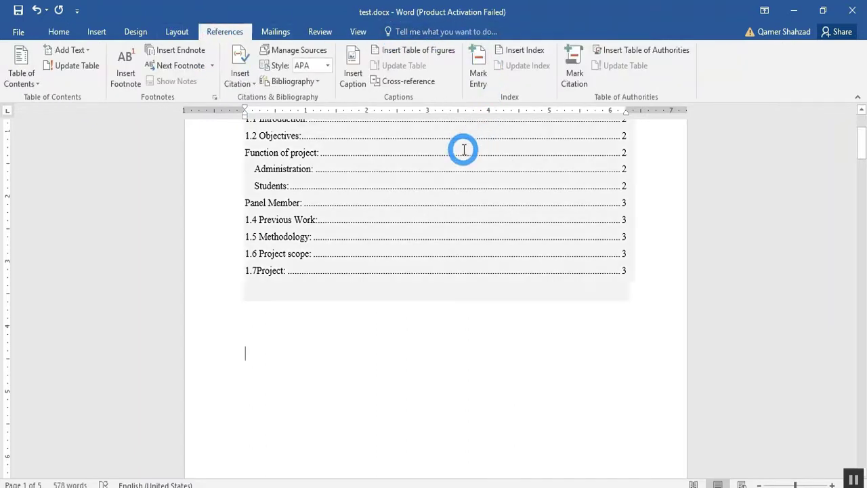
{"action": "left_click", "coordinate": [405, 54]}
{"action": "left_click_drag", "start_coordinate": [417, 95], "coordinate": [483, 61]}
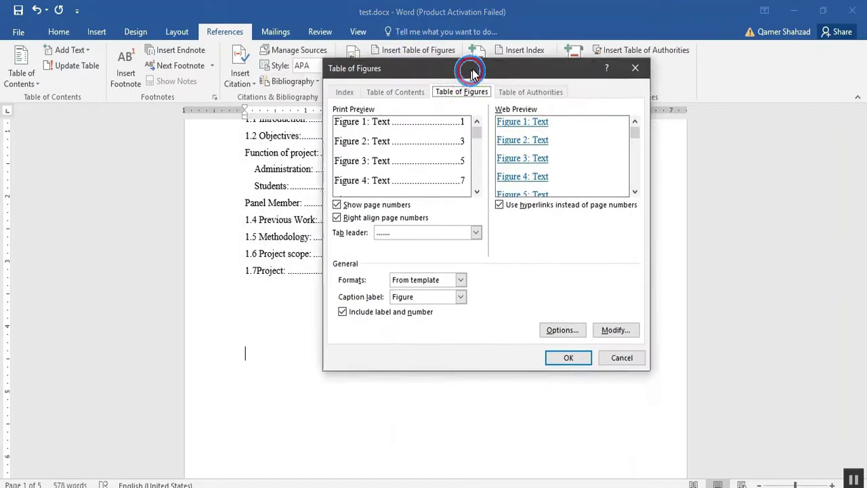
{"action": "left_click", "coordinate": [575, 318]}
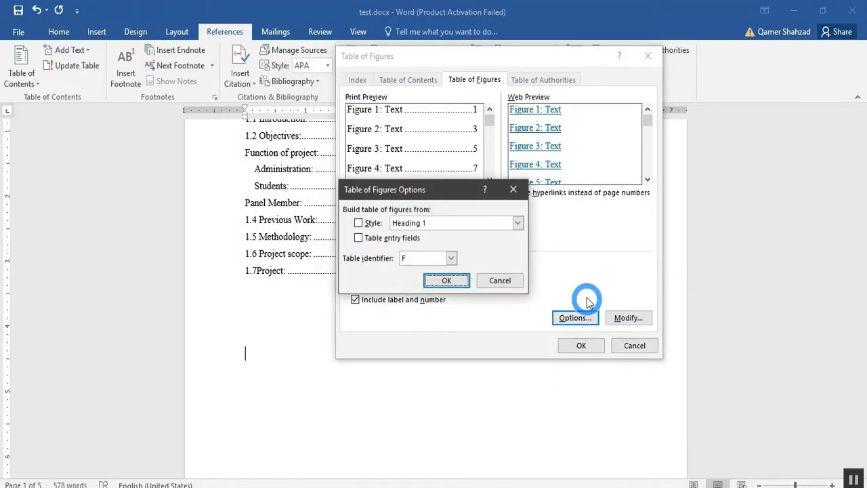
{"action": "left_click", "coordinate": [486, 229]}
{"action": "left_click", "coordinate": [383, 250]}
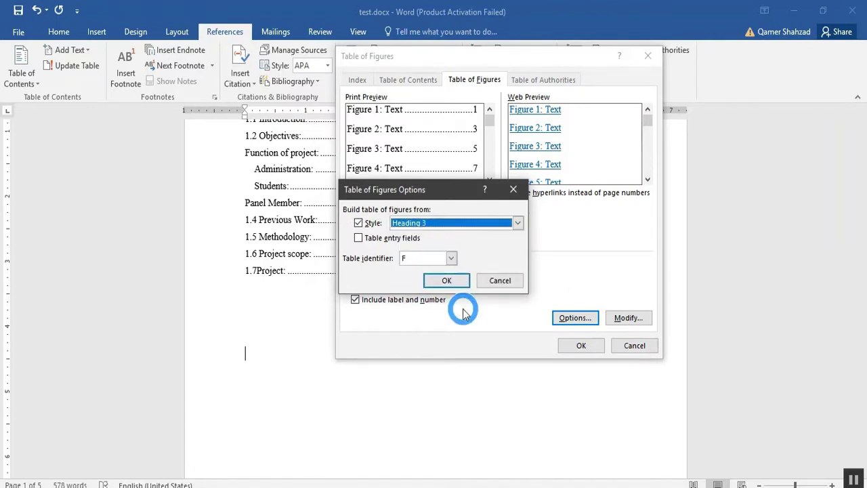
{"action": "left_click", "coordinate": [447, 280]}
{"action": "left_click", "coordinate": [581, 346]}
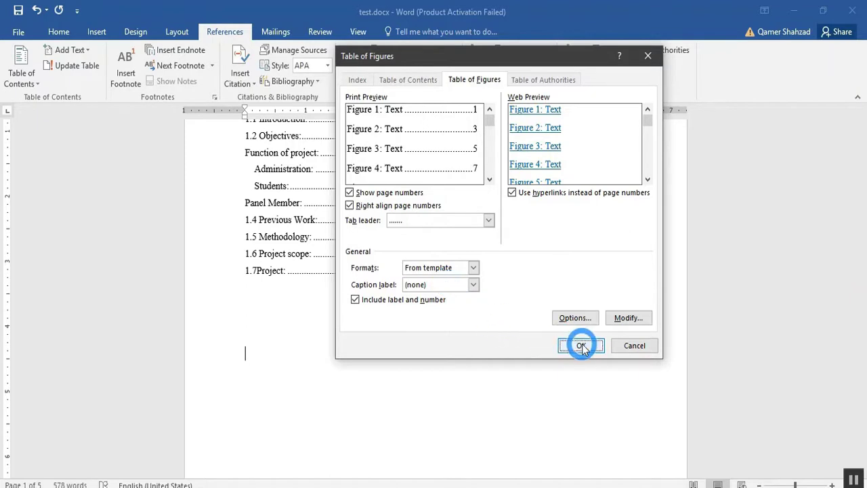
{"action": "scroll", "coordinate": [294, 333], "scroll_direction": "down", "scroll_amount": 1}
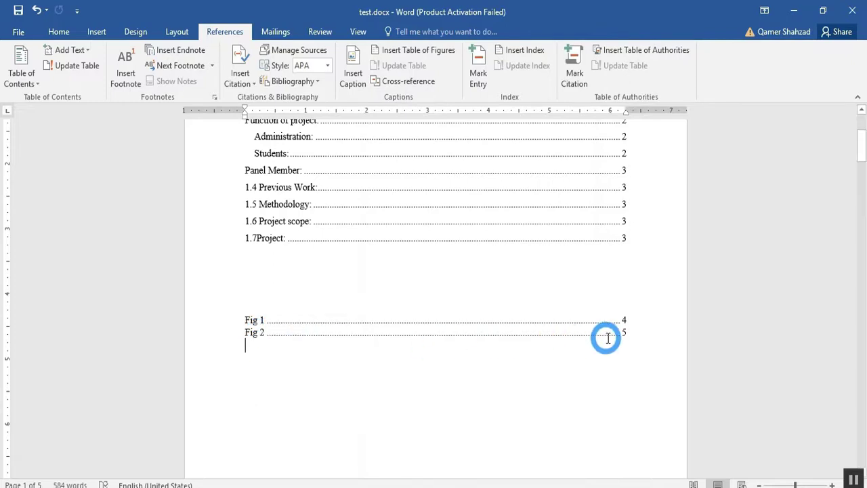
- Follow the Fig 2 entry to its logo on page 5, then scroll back up to the Contents page
{"action": "left_click", "coordinate": [254, 337], "text": "ctrl"}
{"action": "scroll", "coordinate": [252, 333], "scroll_direction": "up", "scroll_amount": 5}
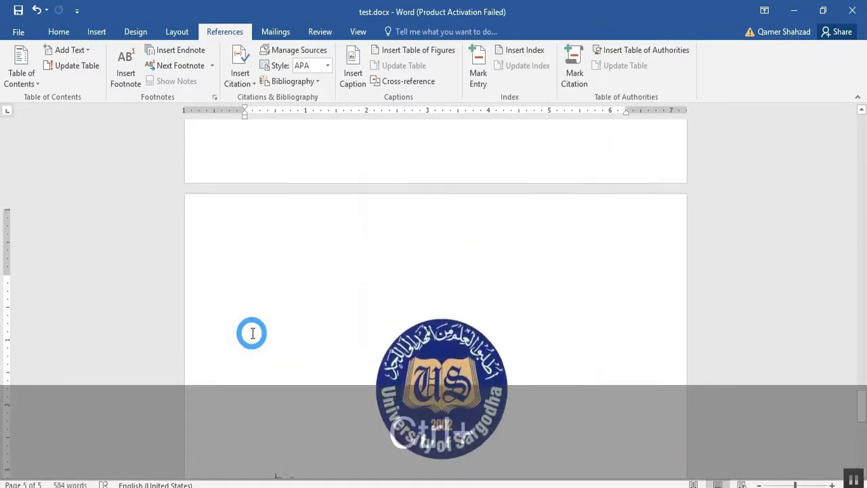
{"action": "scroll", "coordinate": [252, 333], "scroll_direction": "up", "scroll_amount": 5}
{"action": "scroll", "coordinate": [252, 332], "scroll_direction": "up", "scroll_amount": 5}
{"action": "scroll", "coordinate": [252, 332], "scroll_direction": "up", "scroll_amount": 5}
{"action": "scroll", "coordinate": [252, 332], "scroll_direction": "up", "scroll_amount": 5}
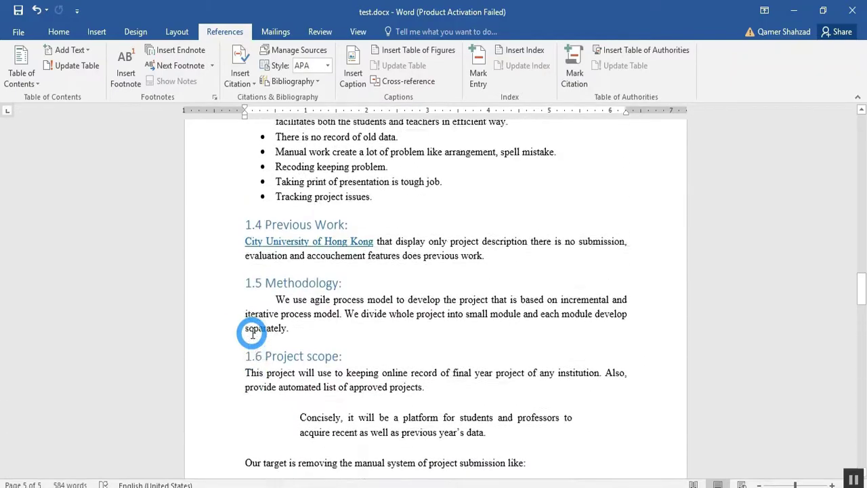
{"action": "scroll", "coordinate": [252, 332], "scroll_direction": "up", "scroll_amount": 5}
{"action": "scroll", "coordinate": [252, 332], "scroll_direction": "up", "scroll_amount": 5}
{"action": "scroll", "coordinate": [252, 333], "scroll_direction": "up", "scroll_amount": 5}
{"action": "scroll", "coordinate": [252, 333], "scroll_direction": "up", "scroll_amount": 5}
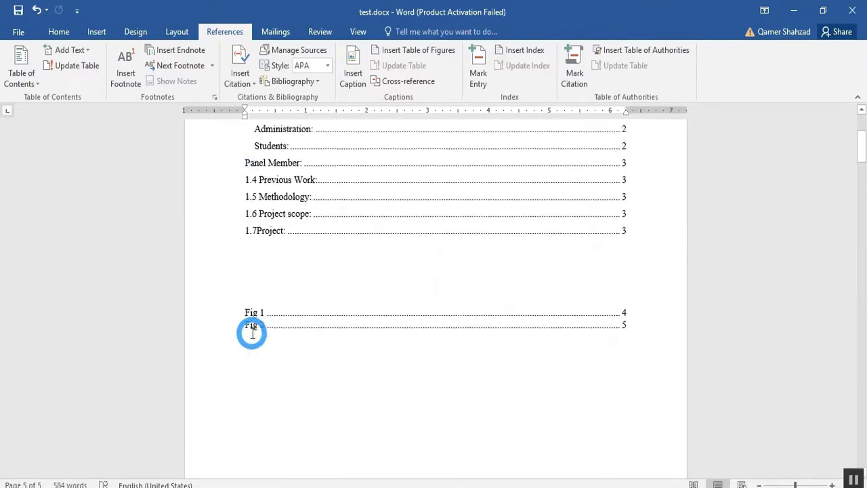
{"action": "scroll", "coordinate": [248, 329], "scroll_direction": "up", "scroll_amount": 5}
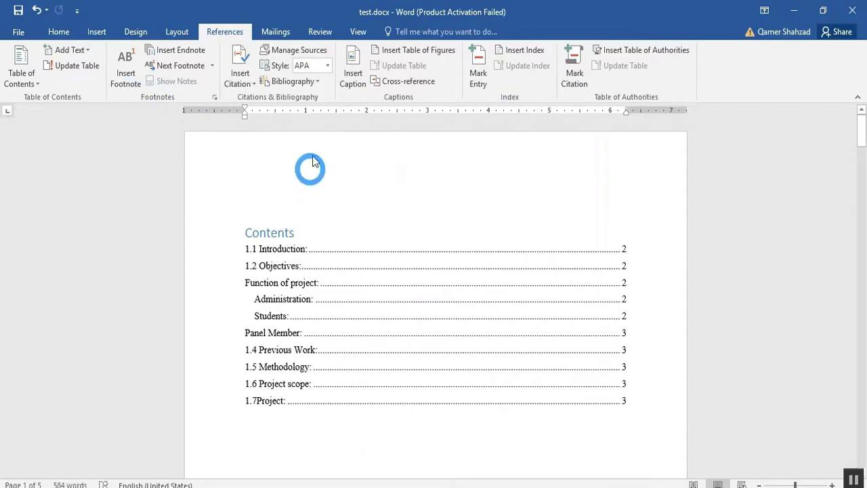
- Check the Review tab's Word Count (584 words, 5 pages) and close the statistics
{"action": "left_click", "coordinate": [330, 35]}
{"action": "left_click", "coordinate": [276, 34]}
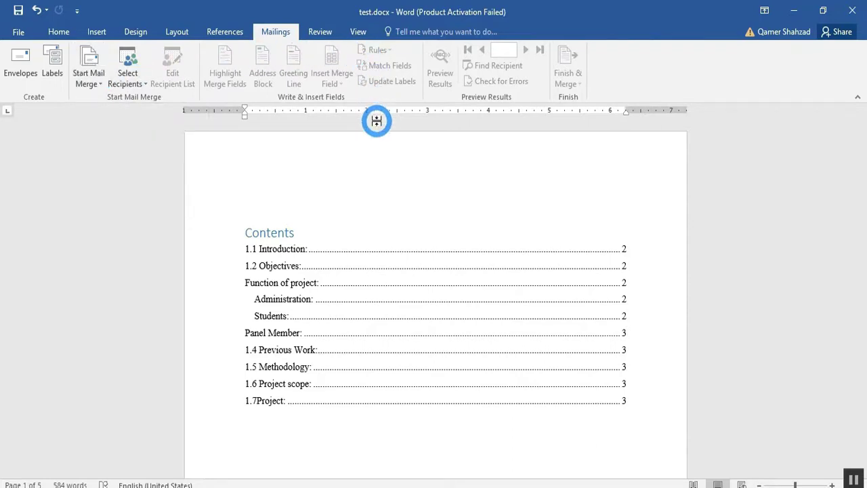
{"action": "left_click", "coordinate": [321, 32]}
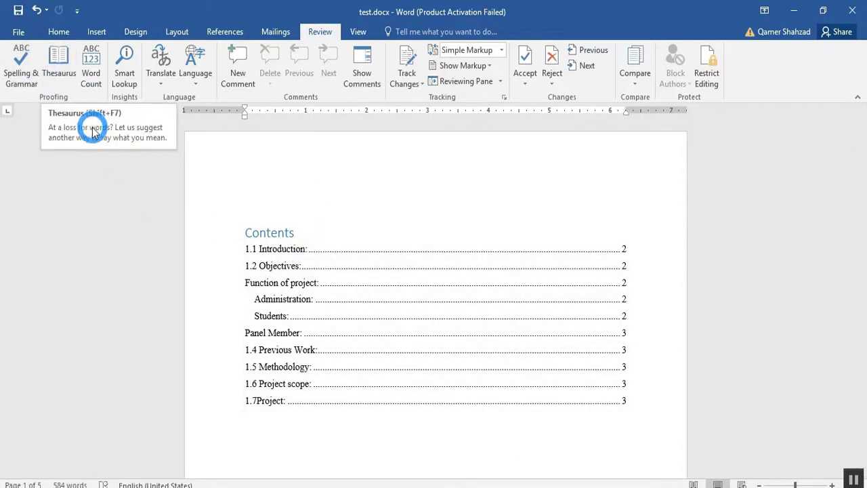
{"action": "left_click", "coordinate": [91, 73]}
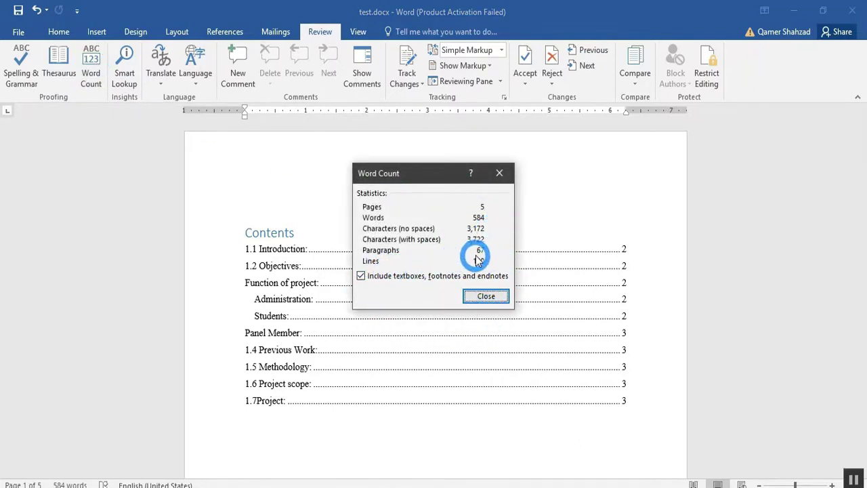
{"action": "left_click", "coordinate": [487, 296]}
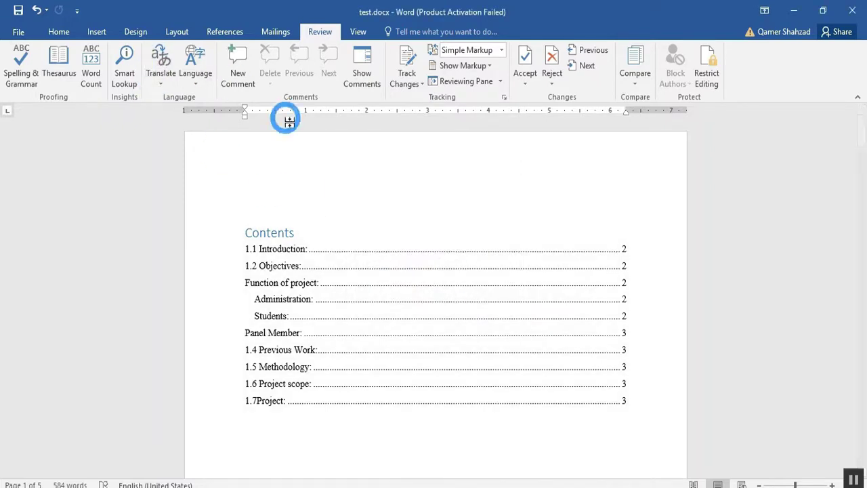
{"action": "left_click", "coordinate": [161, 82]}
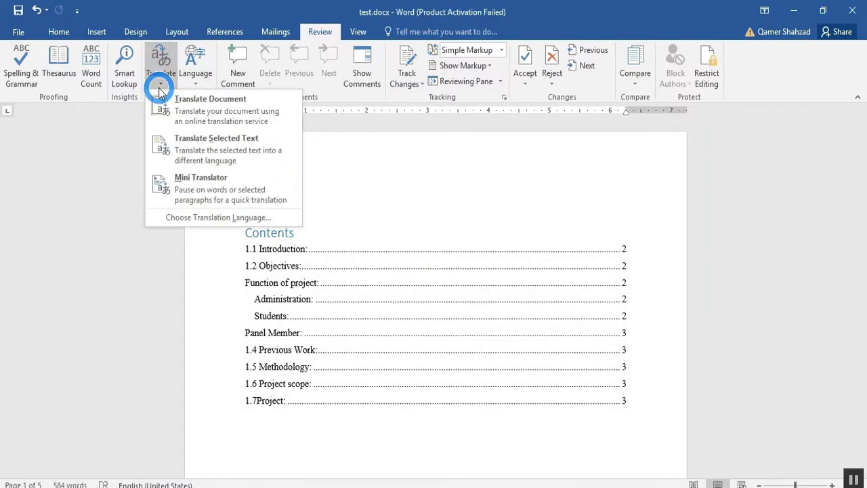
{"action": "left_click", "coordinate": [194, 85]}
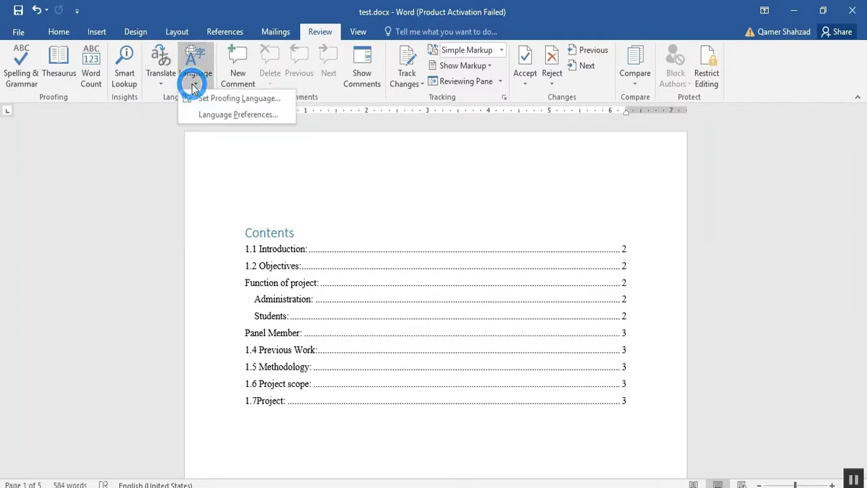
{"action": "left_click", "coordinate": [340, 92]}
{"action": "left_click", "coordinate": [245, 87]}
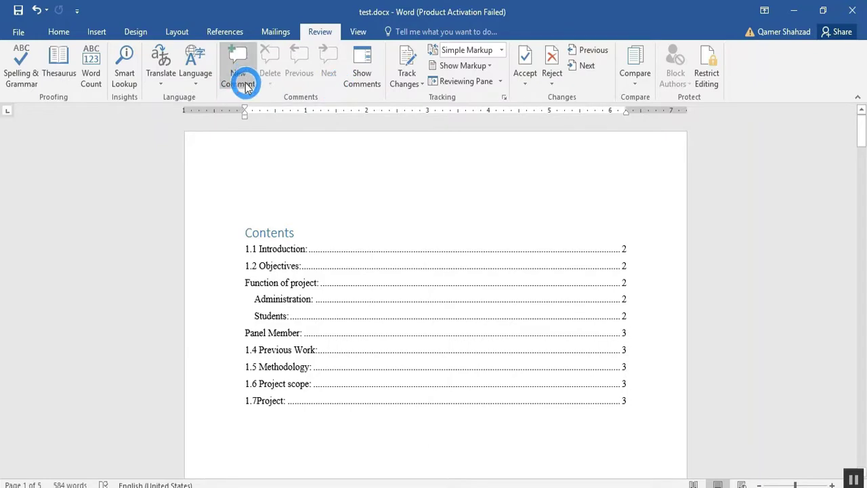
{"action": "left_click", "coordinate": [93, 32]}
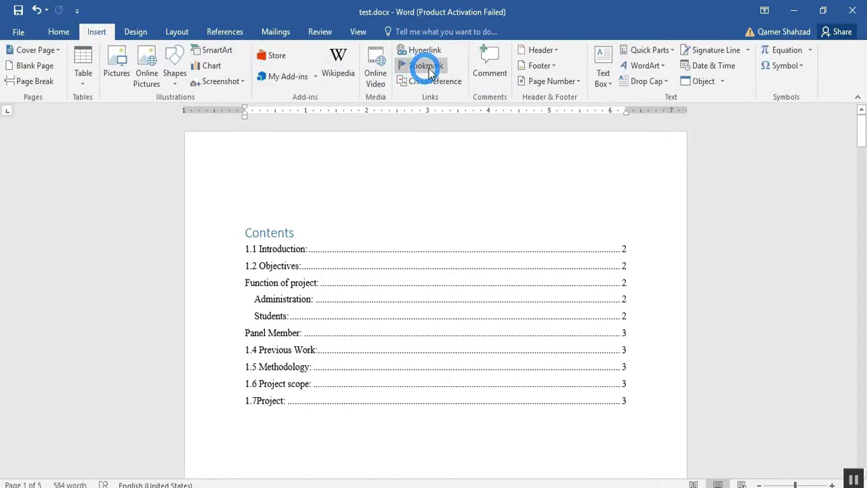
{"action": "left_click", "coordinate": [277, 33]}
{"action": "left_click", "coordinate": [344, 35]}
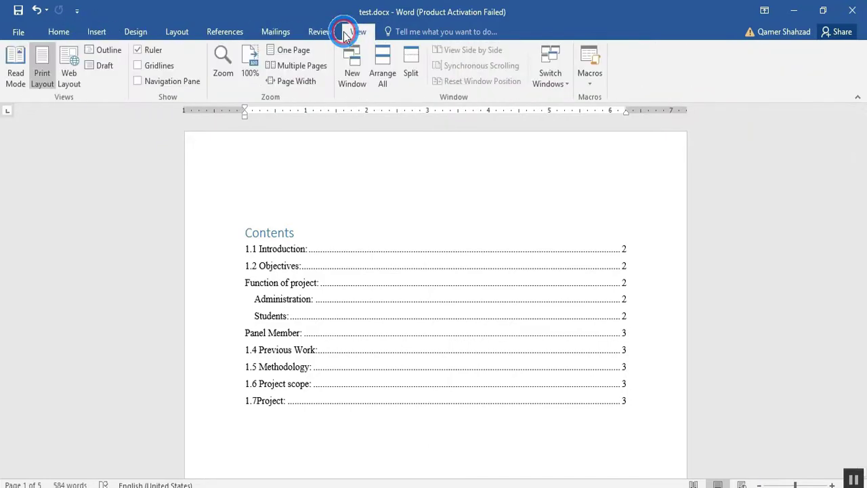
{"action": "left_click", "coordinate": [320, 34]}
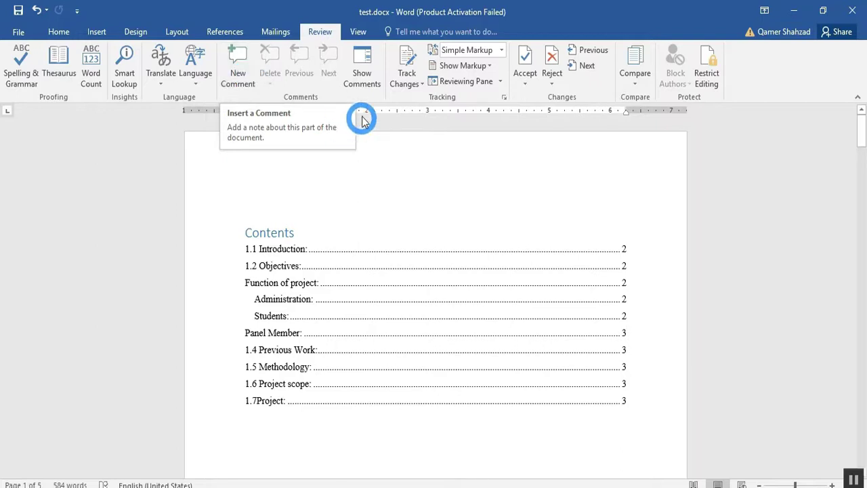
{"action": "left_click", "coordinate": [367, 74]}
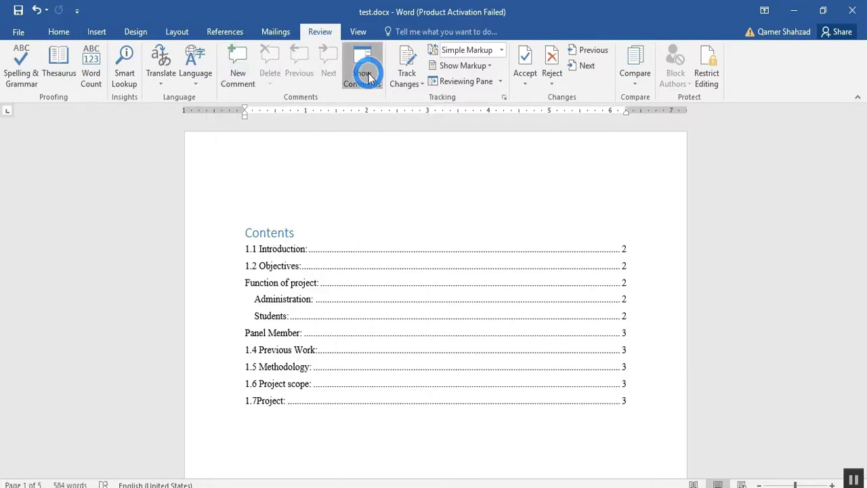
{"action": "scroll", "coordinate": [384, 143], "scroll_direction": "down", "scroll_amount": 5}
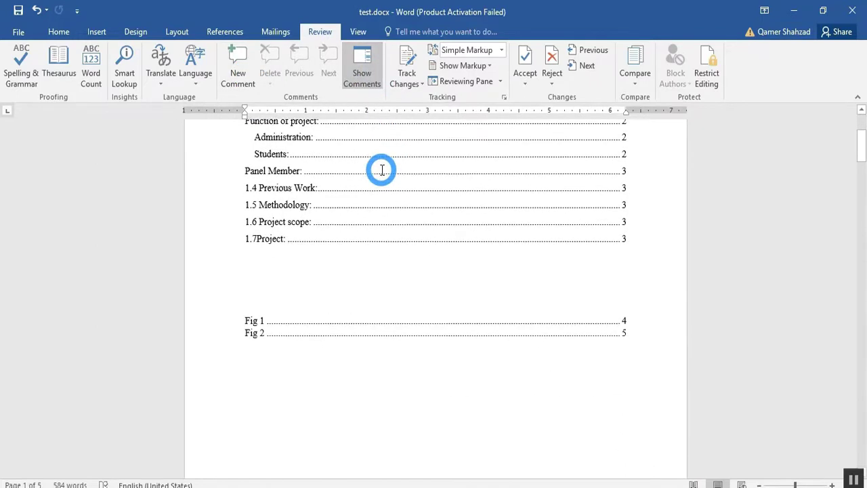
{"action": "scroll", "coordinate": [383, 156], "scroll_direction": "down", "scroll_amount": 5}
{"action": "scroll", "coordinate": [382, 170], "scroll_direction": "down", "scroll_amount": 5}
{"action": "scroll", "coordinate": [383, 170], "scroll_direction": "down", "scroll_amount": 5}
{"action": "left_click", "coordinate": [364, 72]}
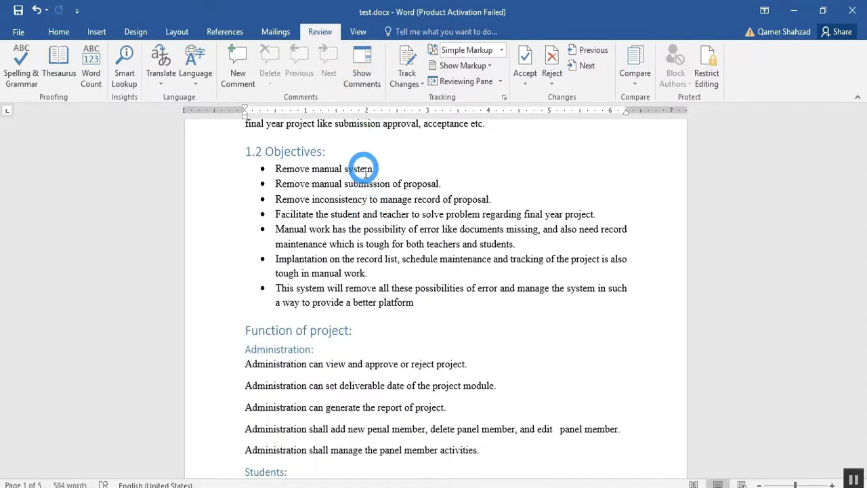
{"action": "scroll", "coordinate": [373, 197], "scroll_direction": "up", "scroll_amount": 2}
{"action": "scroll", "coordinate": [377, 198], "scroll_direction": "up", "scroll_amount": 6}
{"action": "scroll", "coordinate": [376, 197], "scroll_direction": "up", "scroll_amount": 3}
{"action": "scroll", "coordinate": [375, 190], "scroll_direction": "up", "scroll_amount": 3}
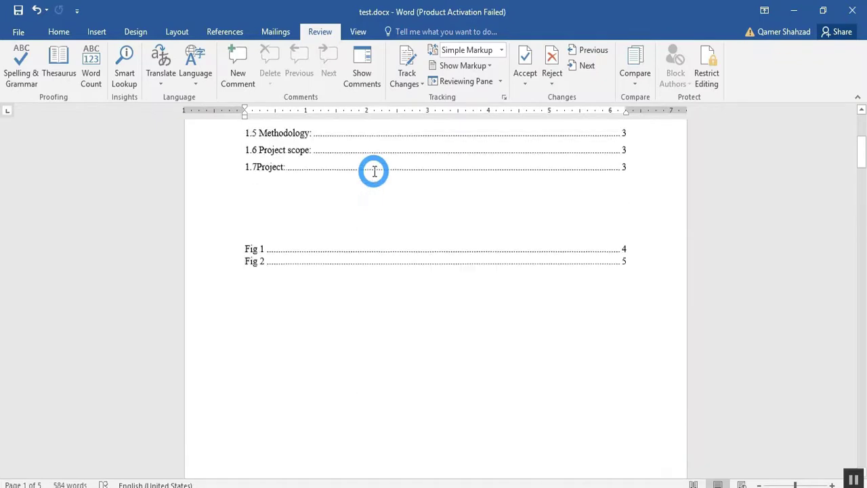
{"action": "scroll", "coordinate": [375, 183], "scroll_direction": "up", "scroll_amount": 2}
{"action": "scroll", "coordinate": [374, 171], "scroll_direction": "up", "scroll_amount": 1}
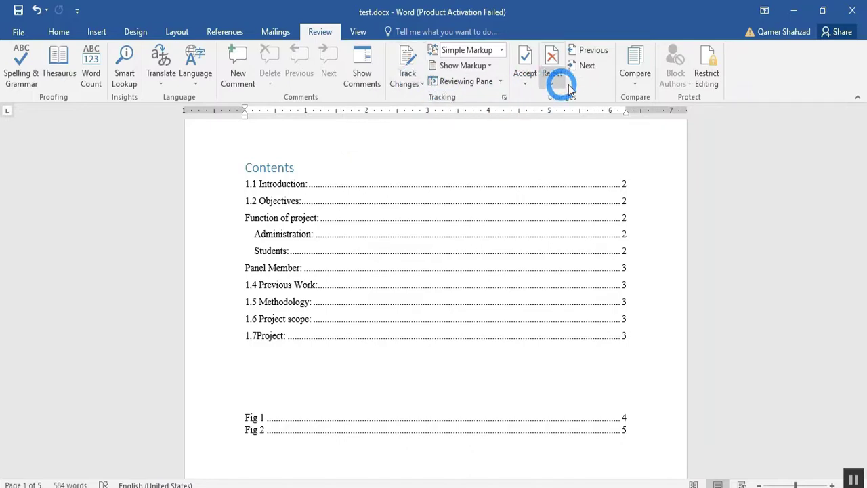
{"action": "left_click", "coordinate": [631, 81]}
{"action": "left_click", "coordinate": [789, 73]}
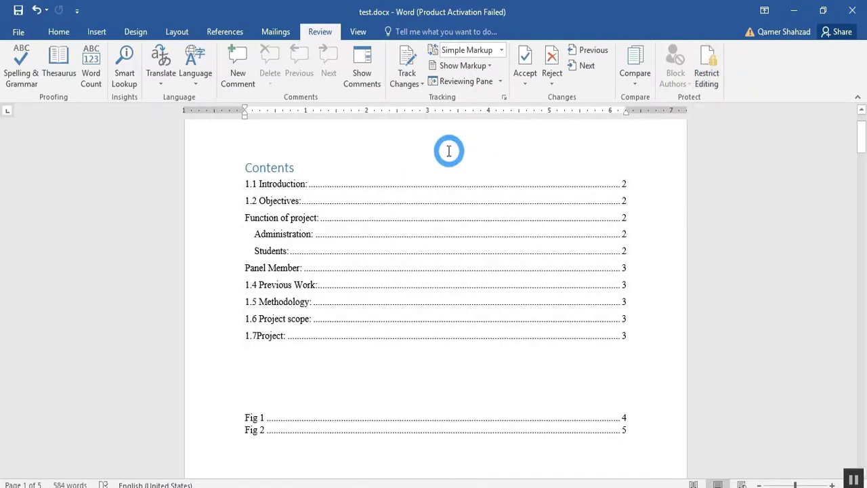
{"action": "left_click", "coordinate": [390, 186]}
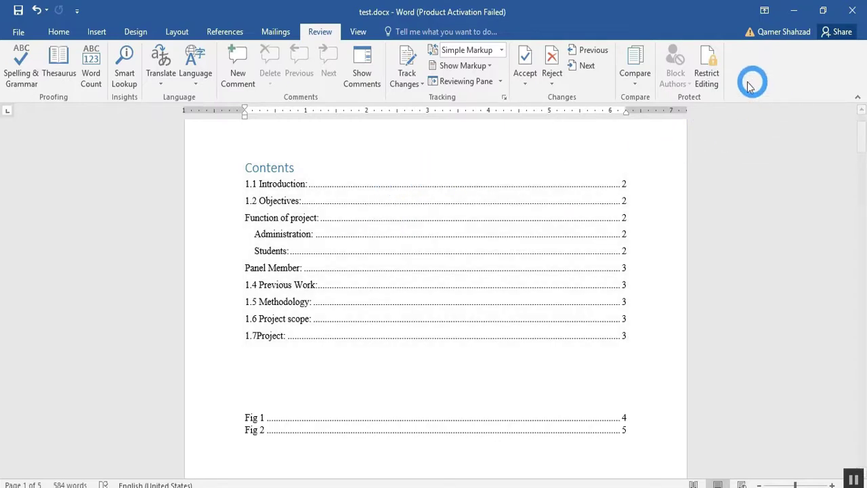
{"action": "left_click", "coordinate": [704, 68]}
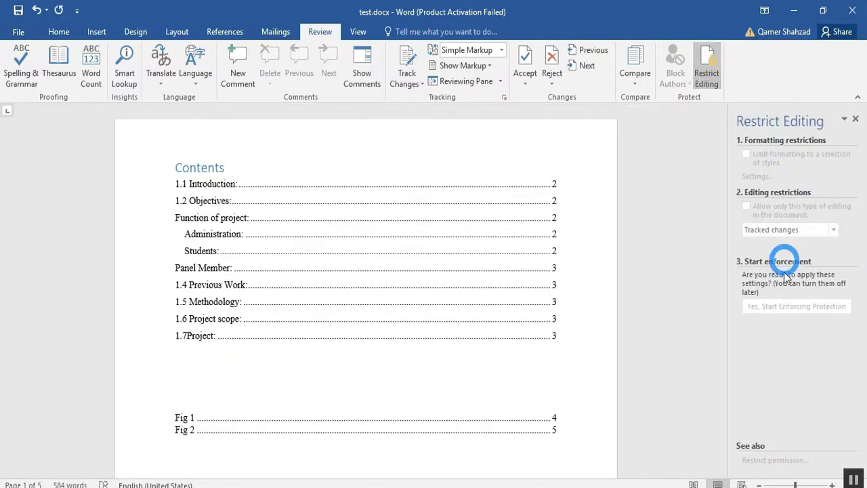
{"action": "left_click", "coordinate": [855, 120]}
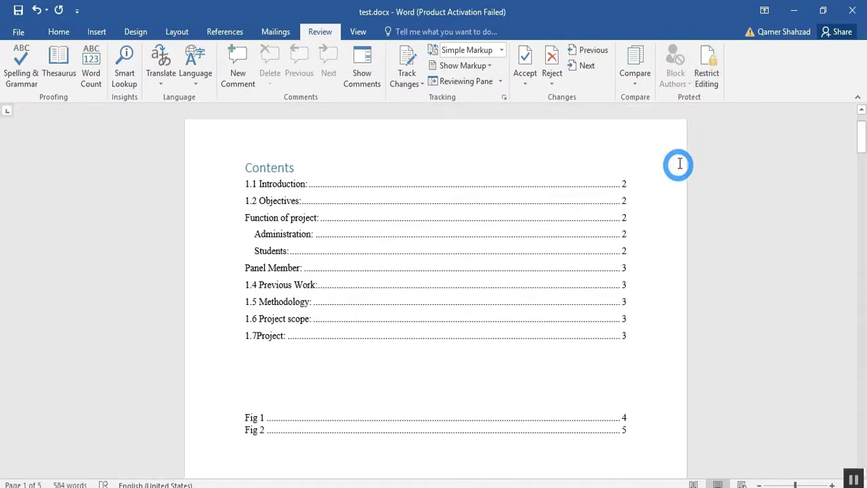
{"action": "left_click", "coordinate": [540, 190]}
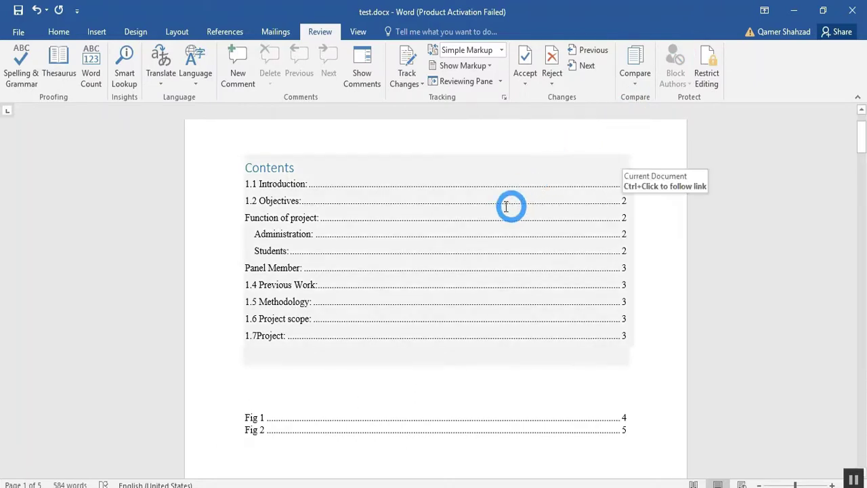
- Scroll past the contents and figure list and click into the 1.1 Introduction paragraph
{"action": "left_click", "coordinate": [355, 33]}
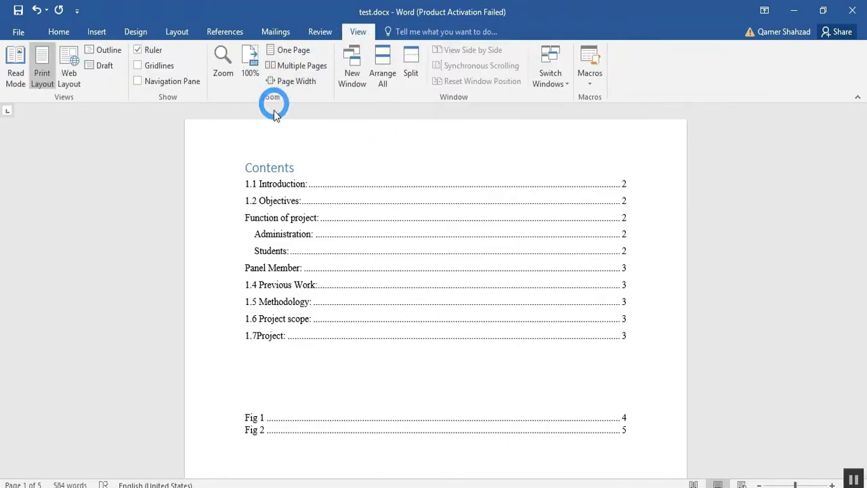
{"action": "scroll", "coordinate": [372, 235], "scroll_direction": "down", "scroll_amount": 5}
{"action": "scroll", "coordinate": [372, 235], "scroll_direction": "down", "scroll_amount": 5}
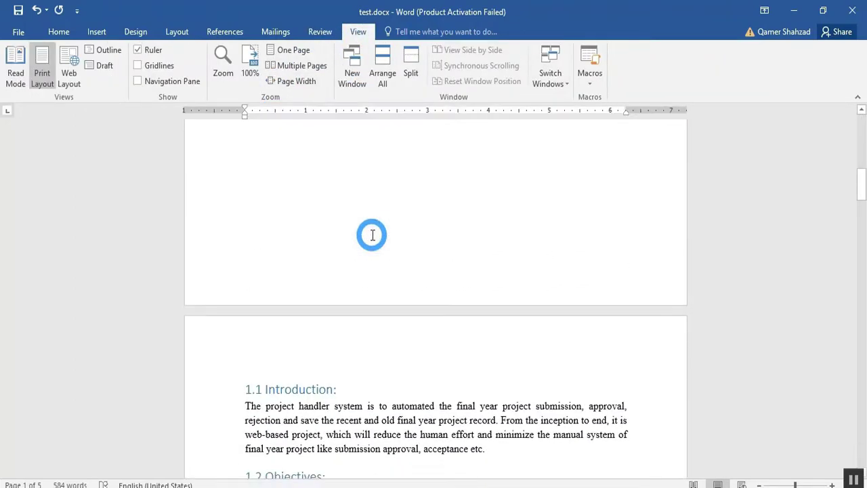
{"action": "scroll", "coordinate": [372, 235], "scroll_direction": "down", "scroll_amount": 3}
{"action": "scroll", "coordinate": [372, 235], "scroll_direction": "up", "scroll_amount": 3}
{"action": "scroll", "coordinate": [372, 235], "scroll_direction": "up", "scroll_amount": 4}
{"action": "scroll", "coordinate": [372, 235], "scroll_direction": "up", "scroll_amount": 3}
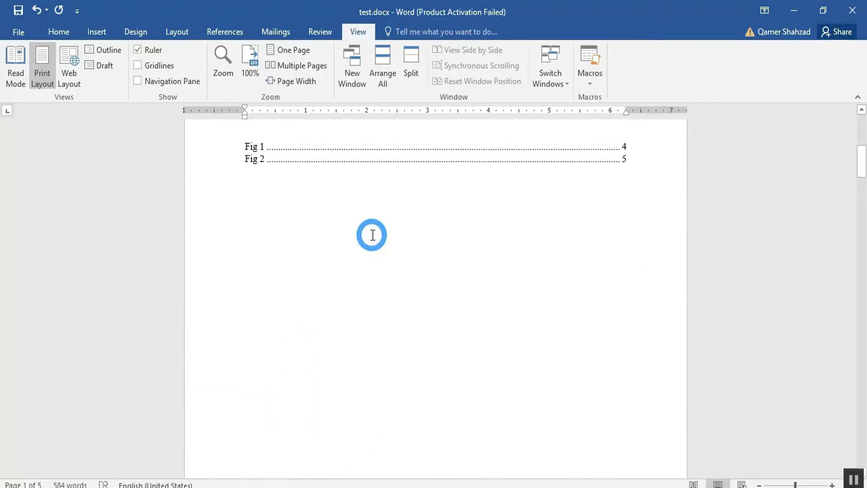
{"action": "scroll", "coordinate": [372, 235], "scroll_direction": "up", "scroll_amount": 2}
{"action": "scroll", "coordinate": [372, 235], "scroll_direction": "down", "scroll_amount": 8}
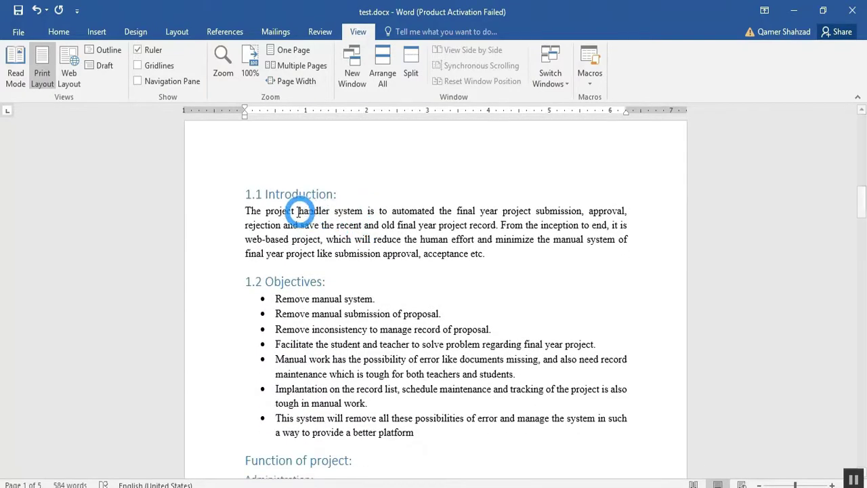
{"action": "left_click", "coordinate": [296, 211]}
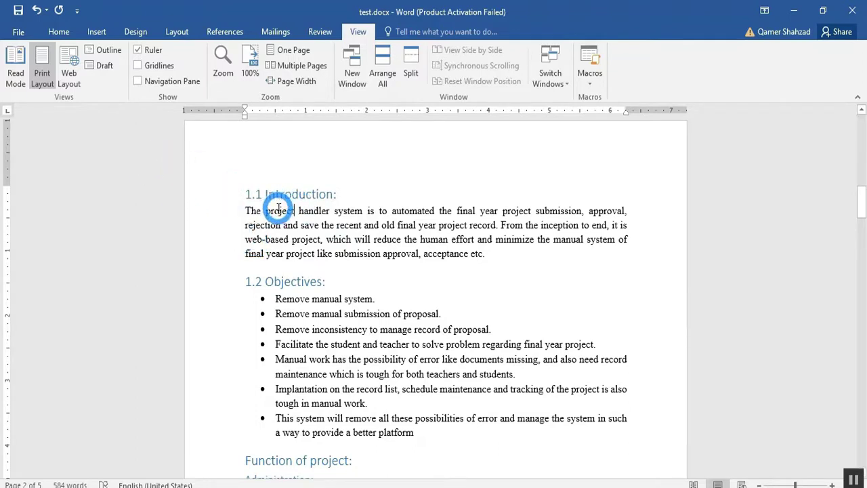
- Switch the document to Web Layout view
{"action": "left_click", "coordinate": [78, 90]}
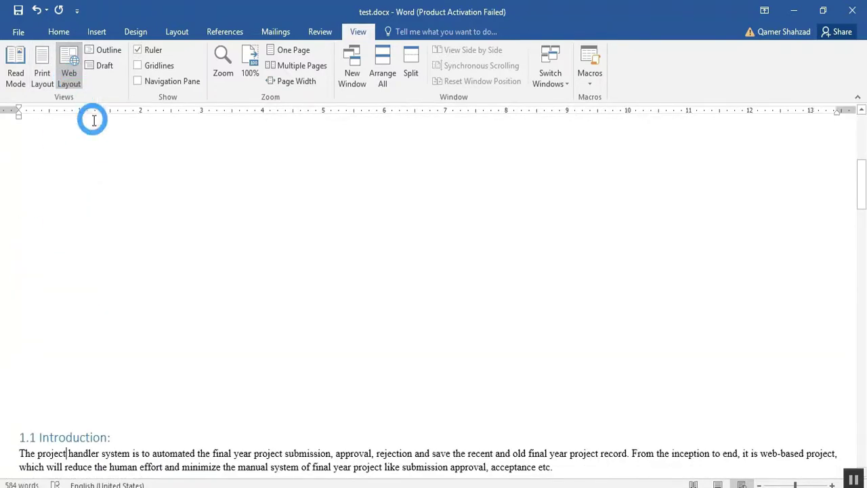
{"action": "scroll", "coordinate": [97, 203], "scroll_direction": "up", "scroll_amount": 5}
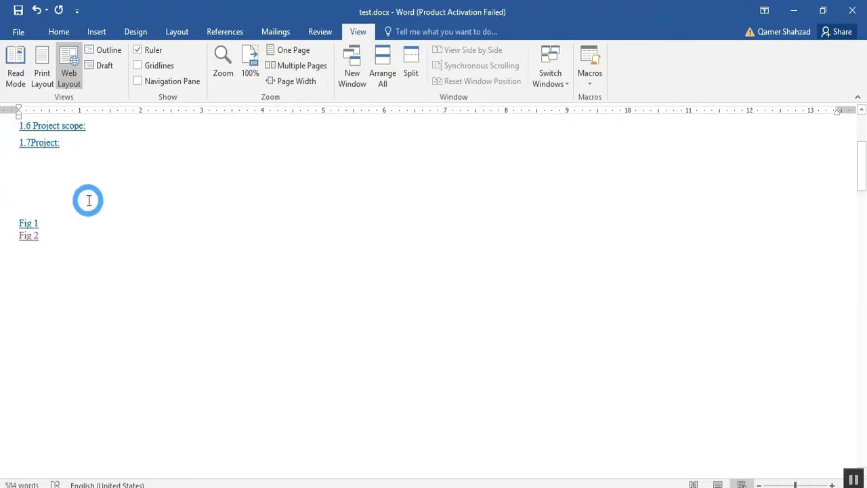
{"action": "scroll", "coordinate": [89, 200], "scroll_direction": "up", "scroll_amount": 6}
{"action": "scroll", "coordinate": [89, 195], "scroll_direction": "down", "scroll_amount": 8}
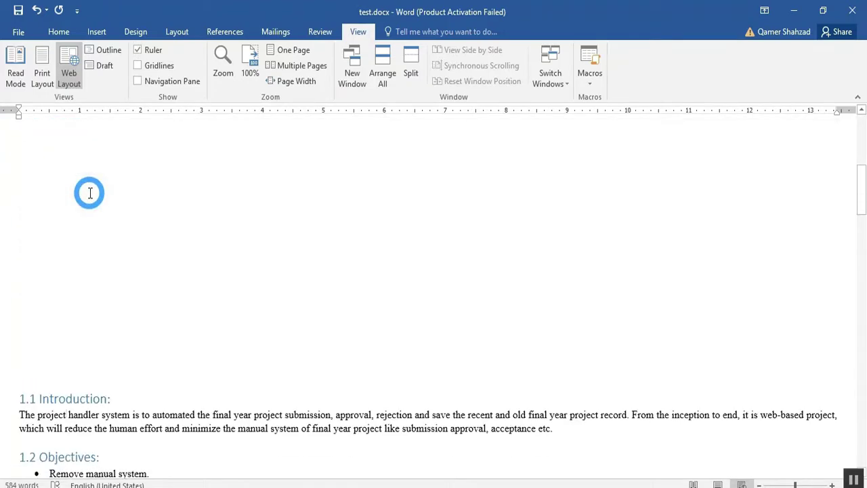
{"action": "scroll", "coordinate": [89, 193], "scroll_direction": "up", "scroll_amount": 5}
{"action": "scroll", "coordinate": [91, 192], "scroll_direction": "up", "scroll_amount": 3}
- Follow the 1.1 Introduction link in the contents to its heading
{"action": "left_click", "coordinate": [91, 192]}
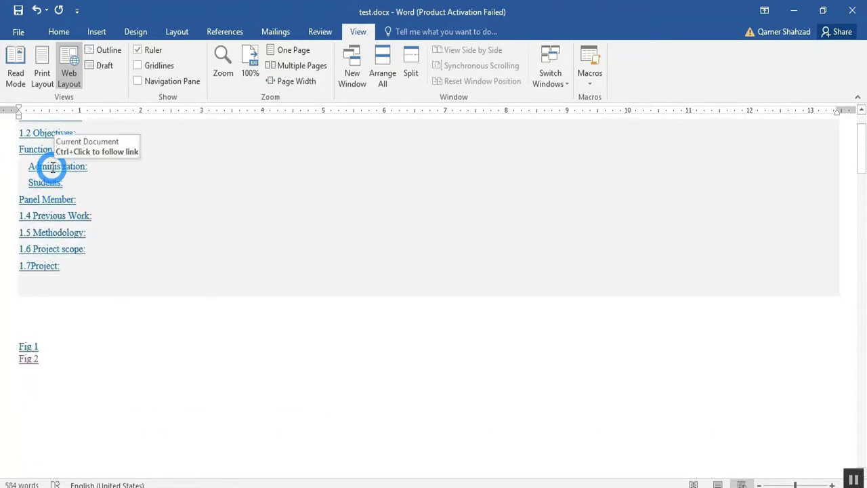
{"action": "left_click", "coordinate": [104, 238]}
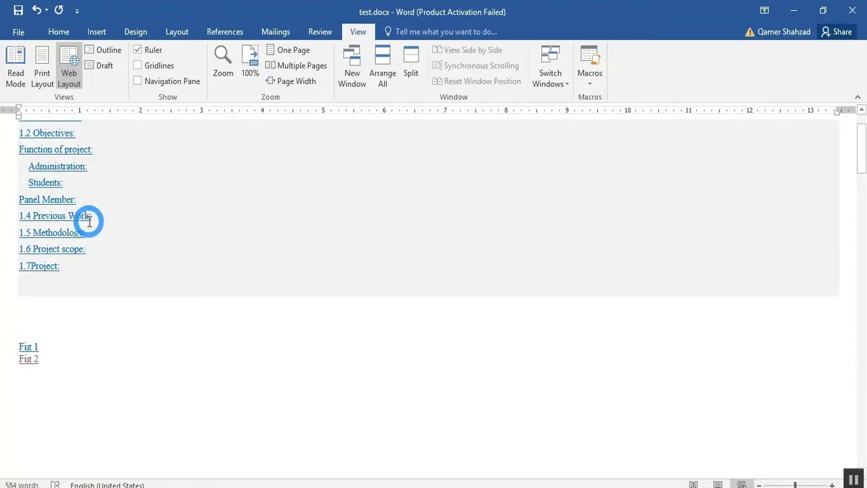
{"action": "scroll", "coordinate": [89, 221], "scroll_direction": "up", "scroll_amount": 2}
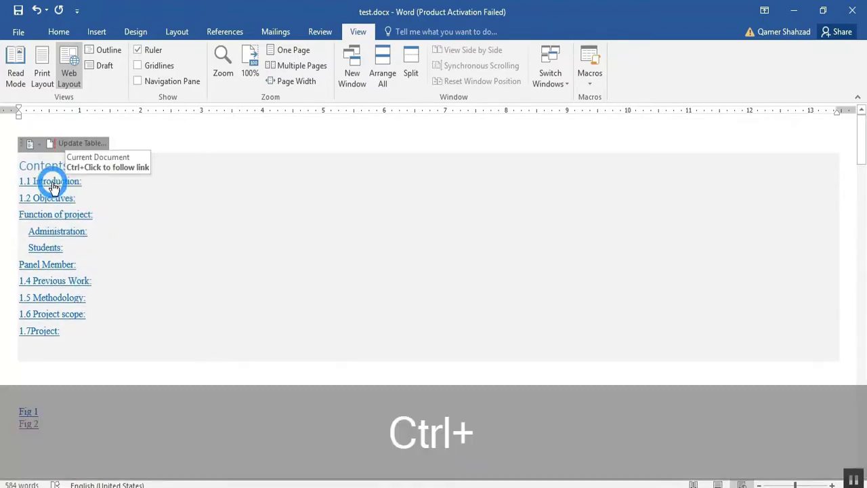
{"action": "left_click", "coordinate": [53, 182], "text": "ctrl"}
{"action": "scroll", "coordinate": [113, 239], "scroll_direction": "up", "scroll_amount": 3}
{"action": "scroll", "coordinate": [113, 242], "scroll_direction": "up", "scroll_amount": 5}
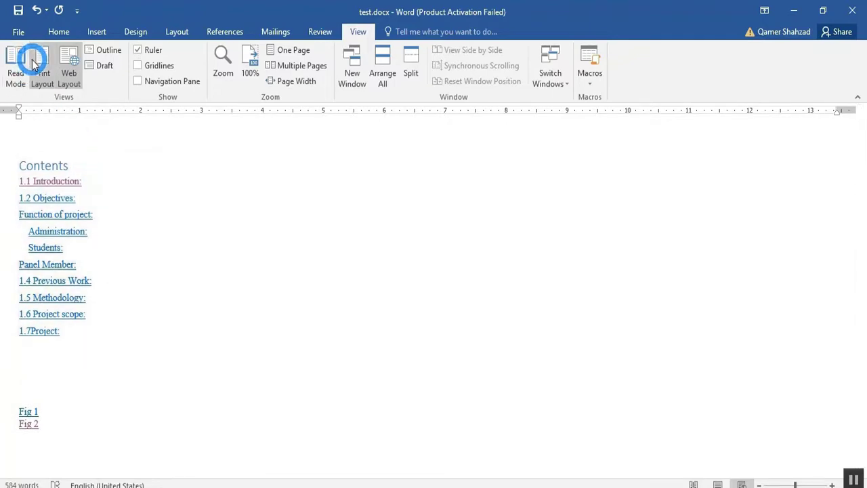
{"action": "left_click", "coordinate": [40, 64]}
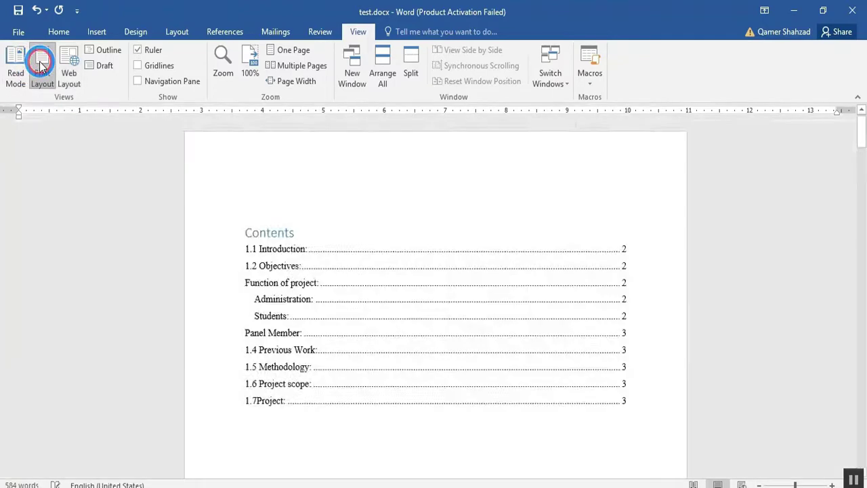
{"action": "scroll", "coordinate": [201, 188], "scroll_direction": "down", "scroll_amount": 2}
{"action": "scroll", "coordinate": [196, 192], "scroll_direction": "down", "scroll_amount": 4}
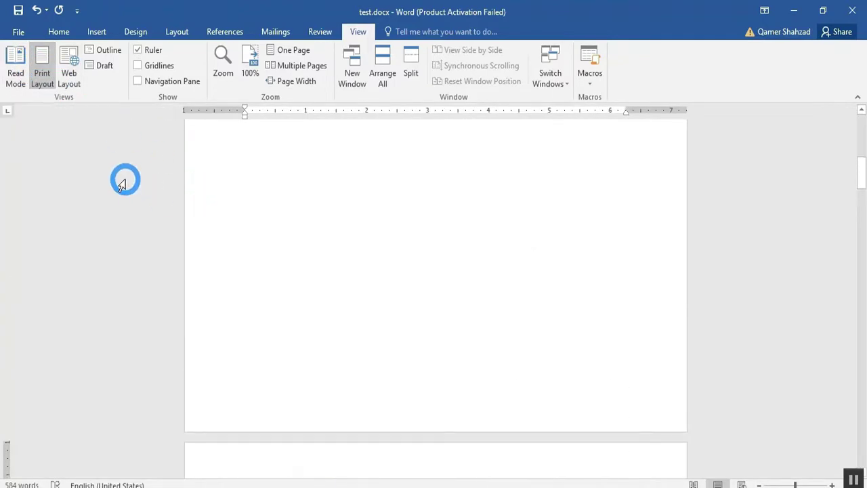
{"action": "scroll", "coordinate": [125, 182], "scroll_direction": "down", "scroll_amount": 6}
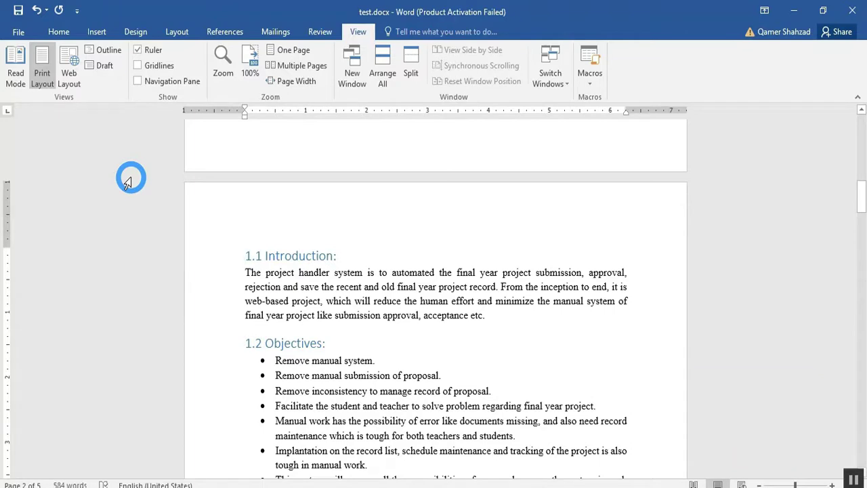
{"action": "left_click", "coordinate": [19, 74]}
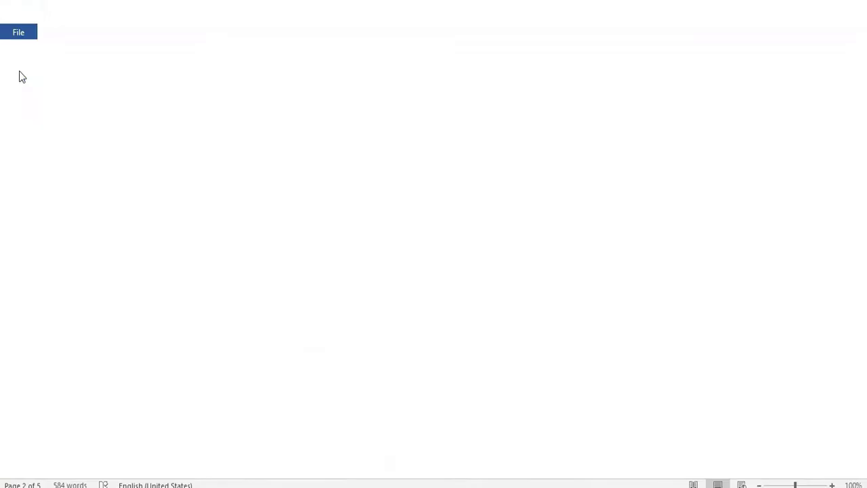
{"action": "scroll", "coordinate": [481, 226], "scroll_direction": "down", "scroll_amount": 3}
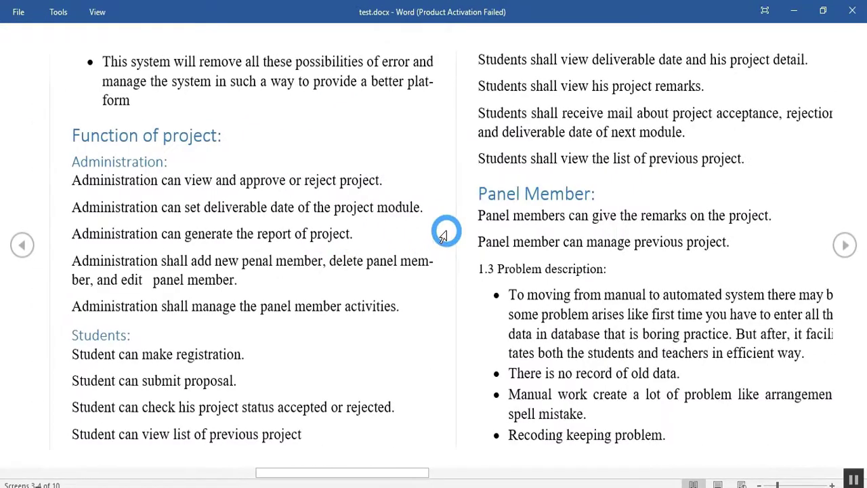
{"action": "scroll", "coordinate": [447, 231], "scroll_direction": "up", "scroll_amount": 3}
{"action": "scroll", "coordinate": [444, 234], "scroll_direction": "up", "scroll_amount": 2}
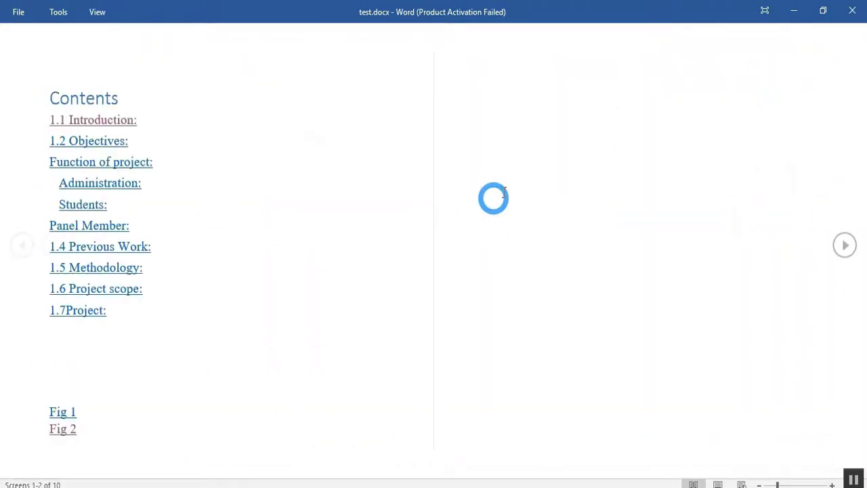
{"action": "key", "text": "Escape"}
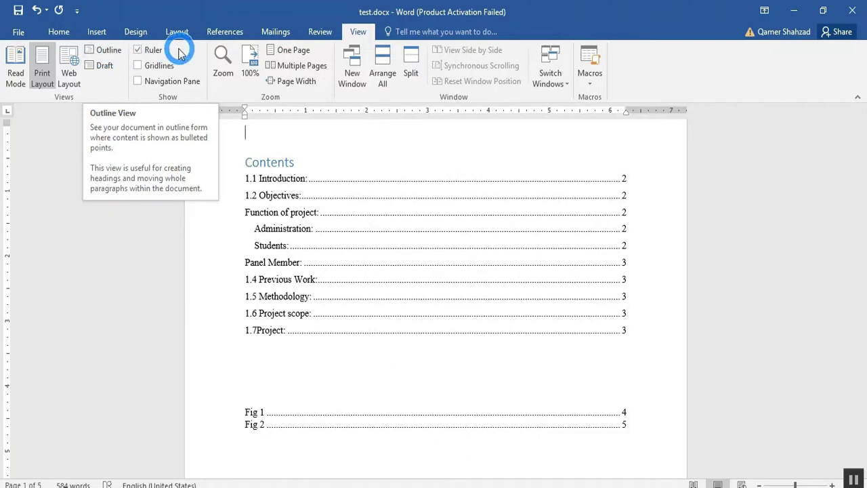
{"action": "left_click", "coordinate": [139, 52]}
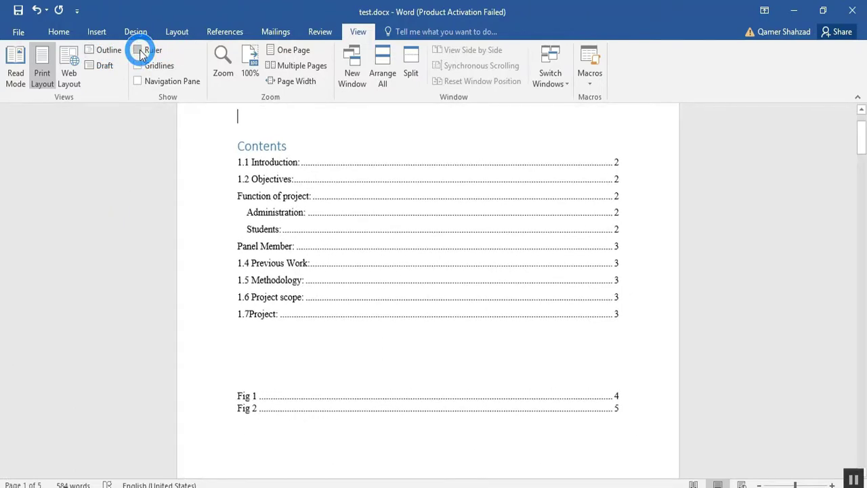
{"action": "left_click", "coordinate": [139, 50]}
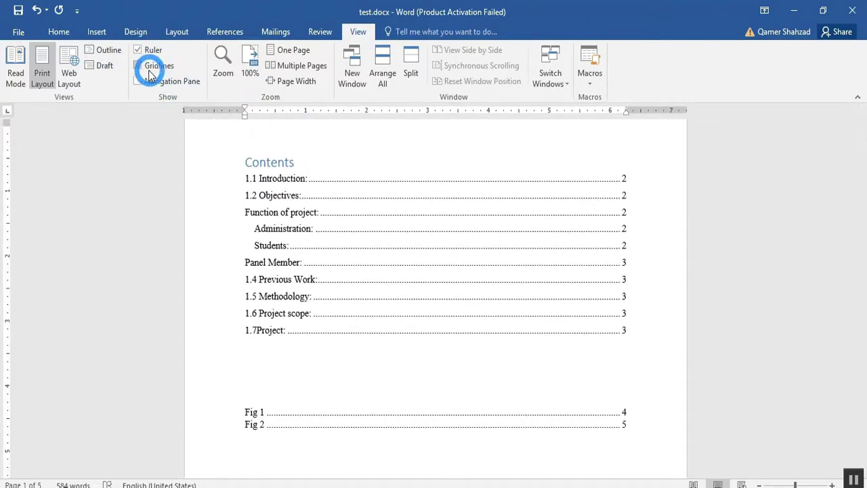
{"action": "left_click", "coordinate": [138, 67]}
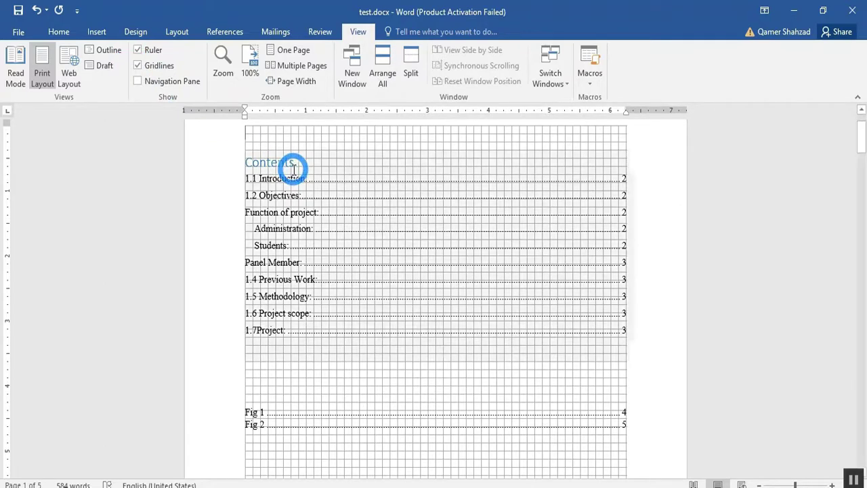
{"action": "left_click", "coordinate": [138, 67]}
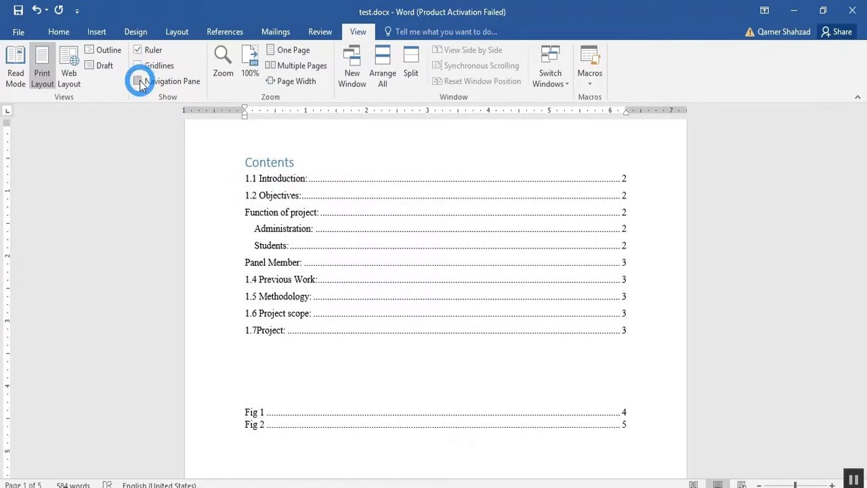
{"action": "left_click", "coordinate": [139, 82]}
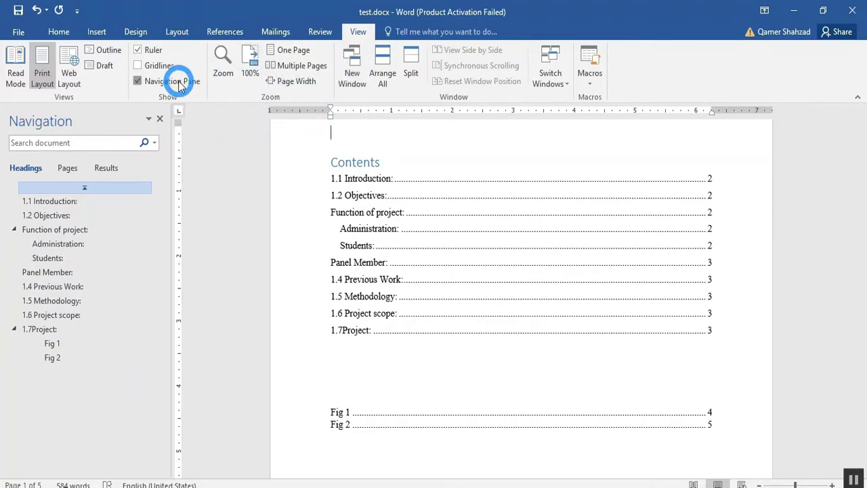
{"action": "left_click", "coordinate": [138, 80]}
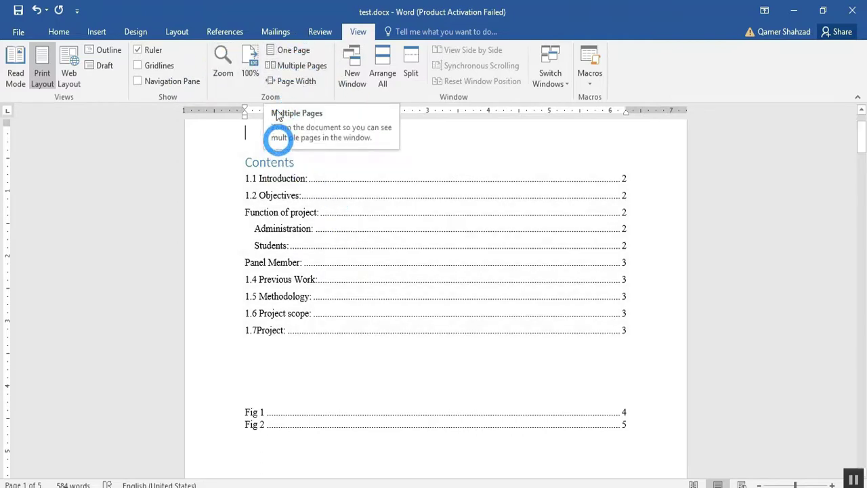
{"action": "left_click", "coordinate": [291, 52]}
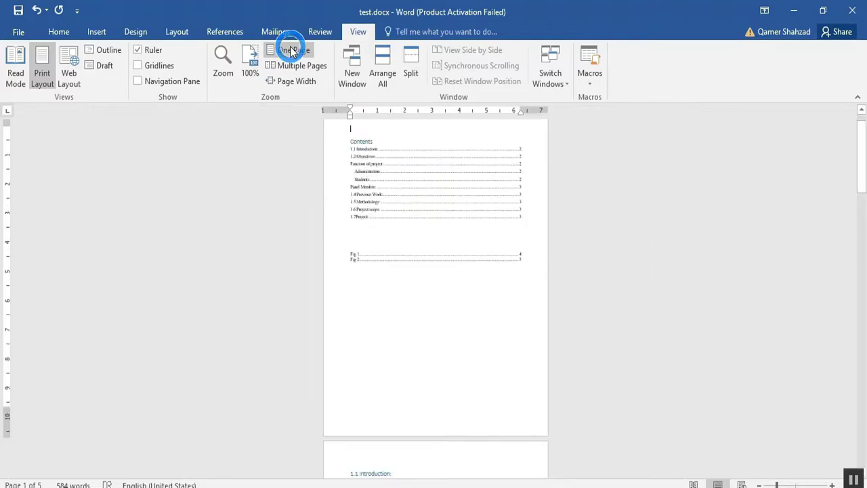
{"action": "left_click", "coordinate": [299, 70]}
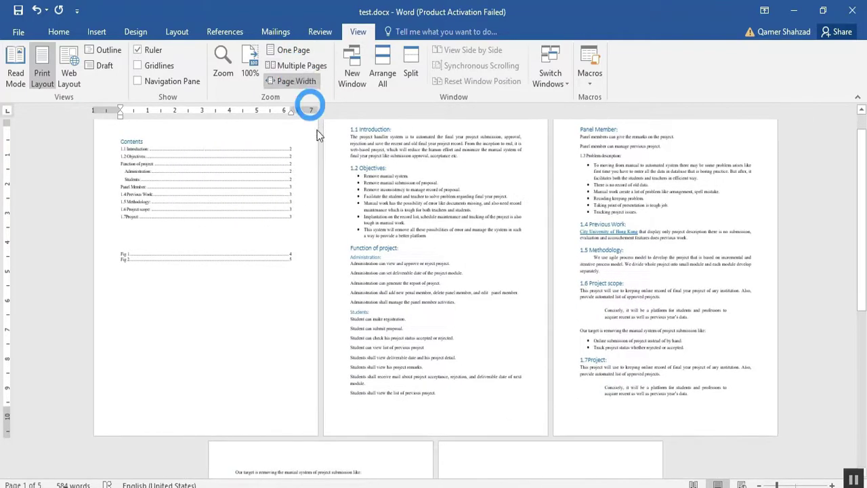
{"action": "scroll", "coordinate": [292, 242], "scroll_direction": "down", "scroll_amount": 3}
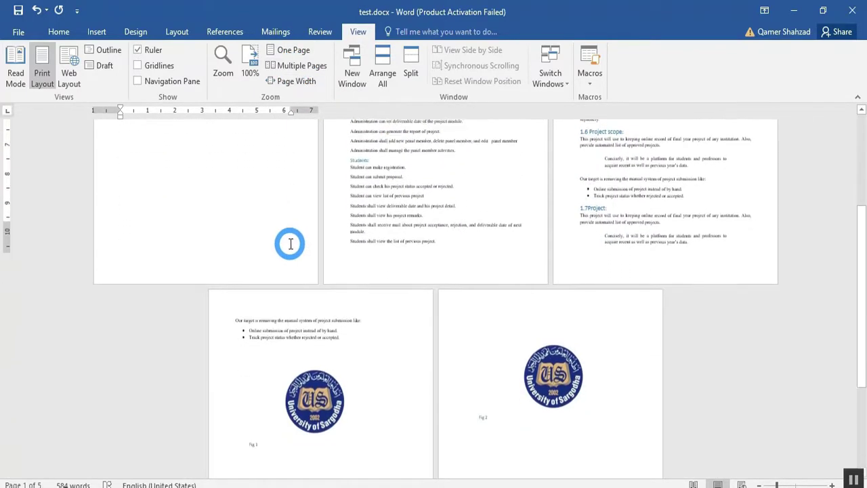
{"action": "scroll", "coordinate": [291, 244], "scroll_direction": "up", "scroll_amount": 3}
{"action": "left_click", "coordinate": [284, 51]}
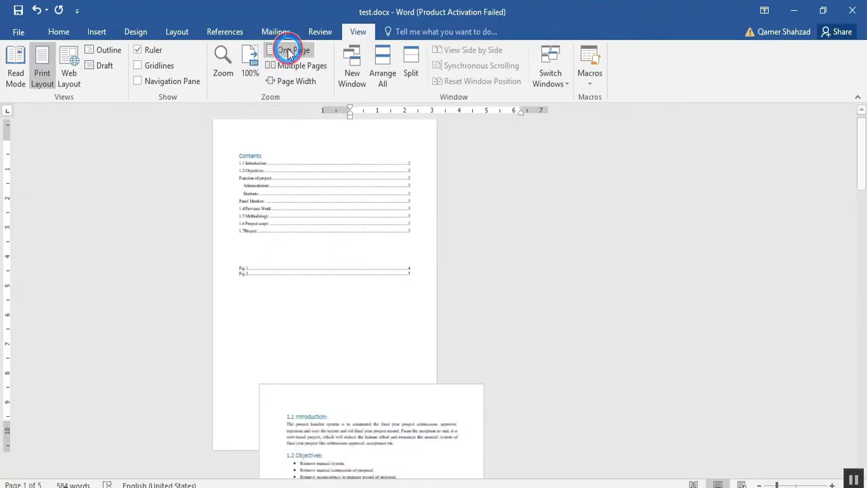
{"action": "left_click", "coordinate": [258, 66]}
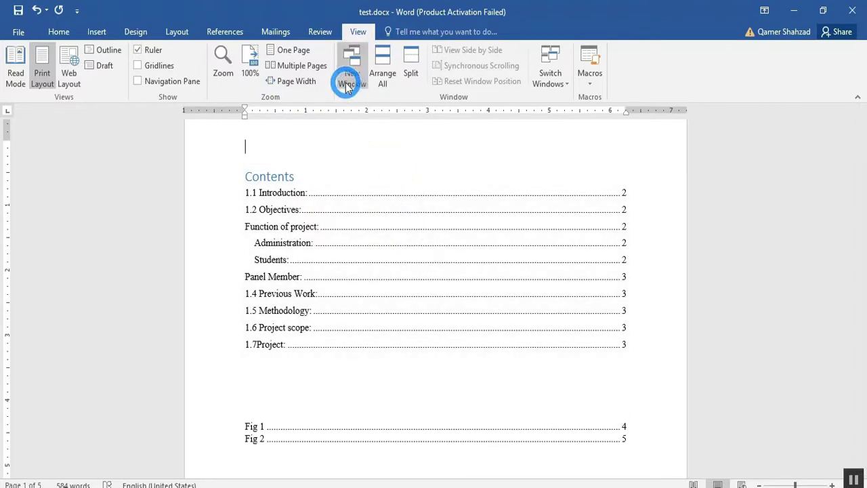
- Try the View tab's Split, Switch Windows and Macros commands, then show the Review tools
{"action": "left_click", "coordinate": [409, 66]}
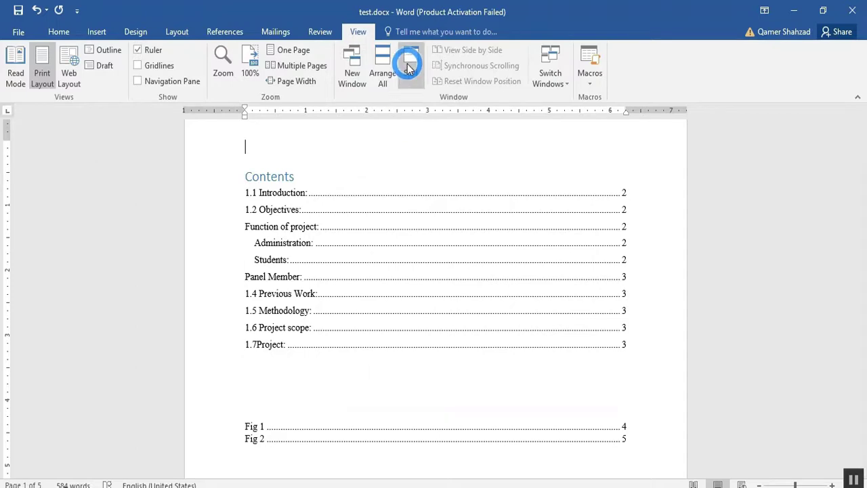
{"action": "left_click", "coordinate": [566, 80]}
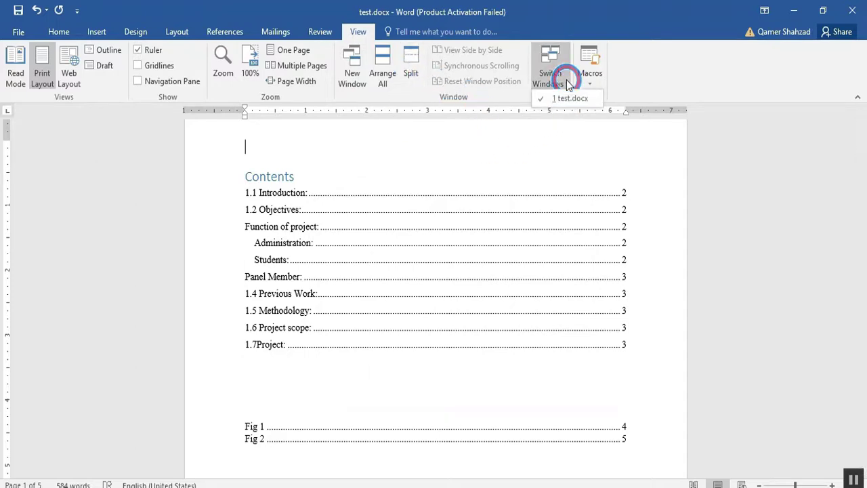
{"action": "left_click", "coordinate": [579, 117]}
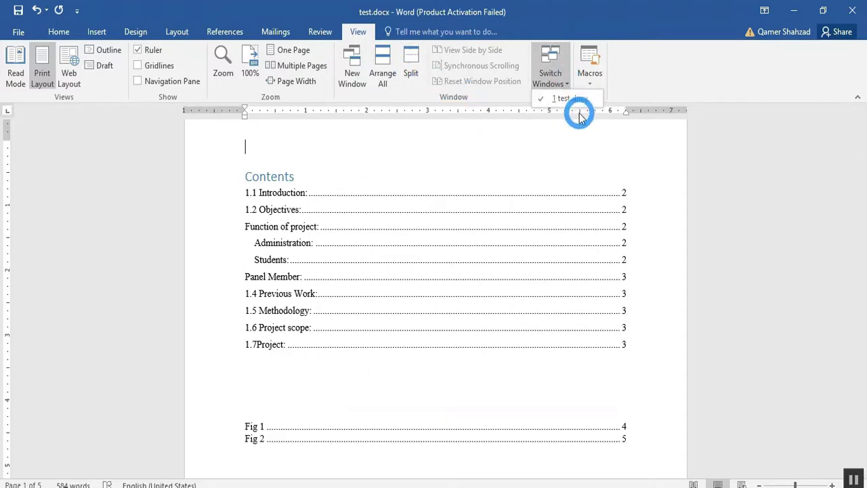
{"action": "left_click", "coordinate": [591, 80]}
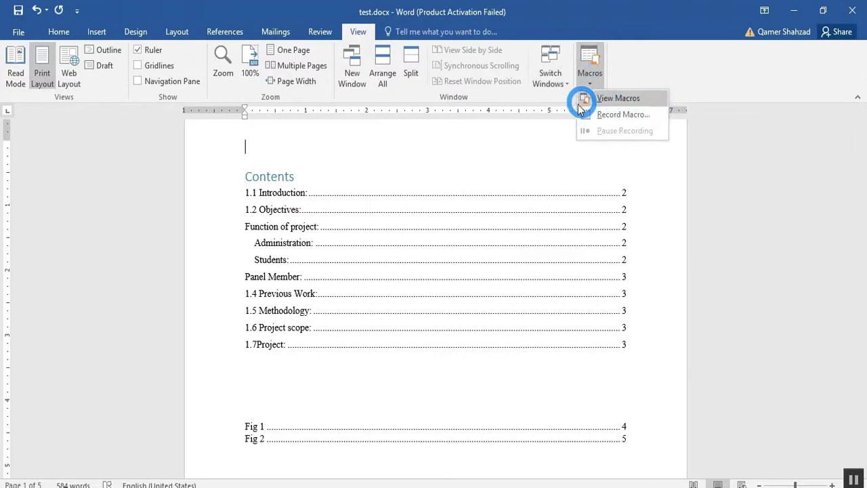
{"action": "left_click", "coordinate": [532, 102]}
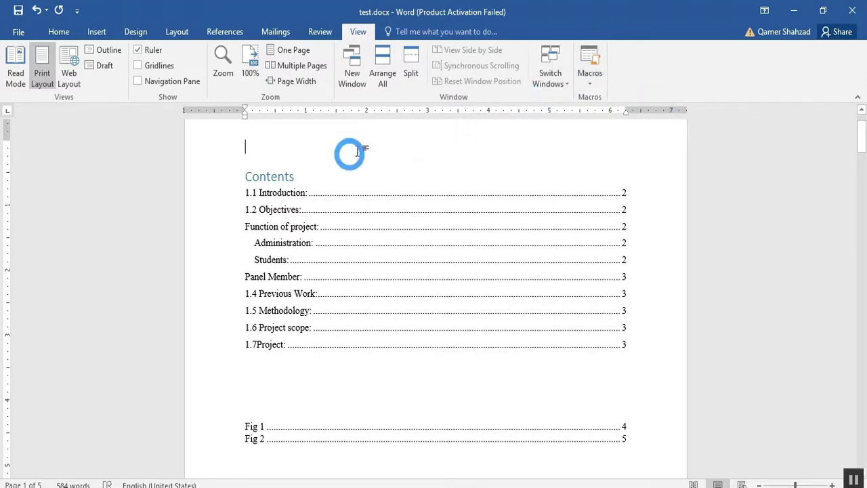
{"action": "left_click", "coordinate": [317, 31]}
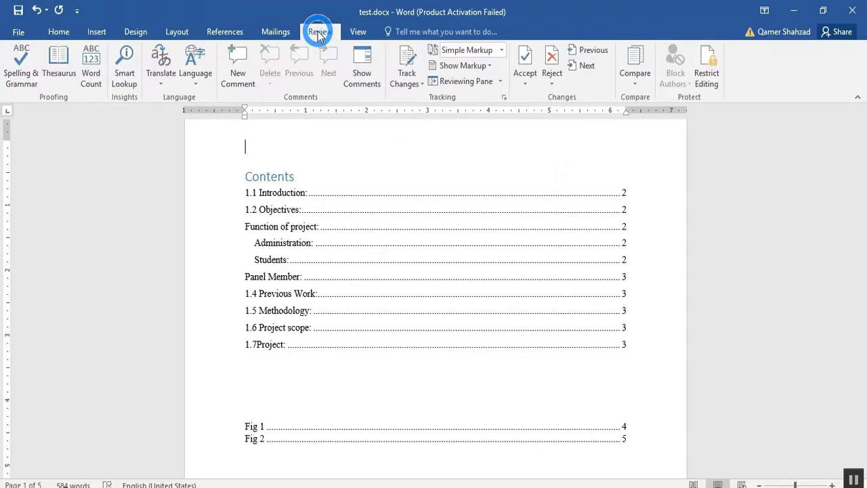
- Show the Mailings tools, then move the insertion point from the contents to the document start
{"action": "left_click", "coordinate": [357, 33]}
{"action": "left_click", "coordinate": [272, 32]}
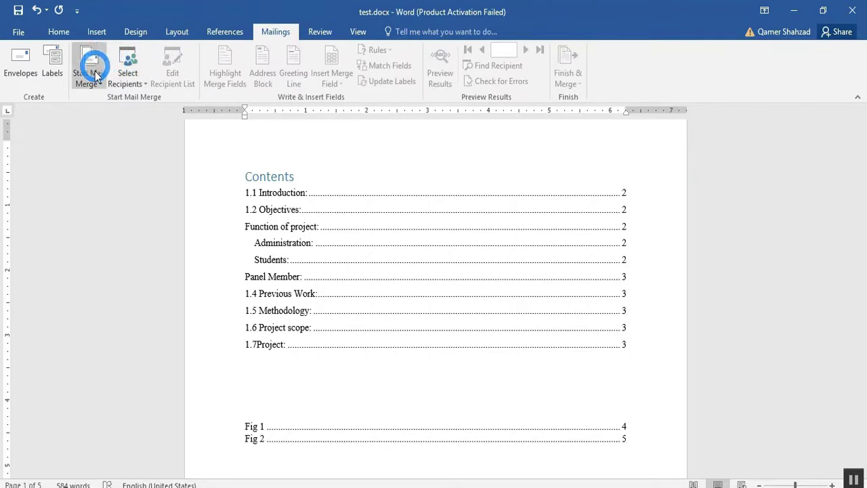
{"action": "left_click", "coordinate": [386, 284]}
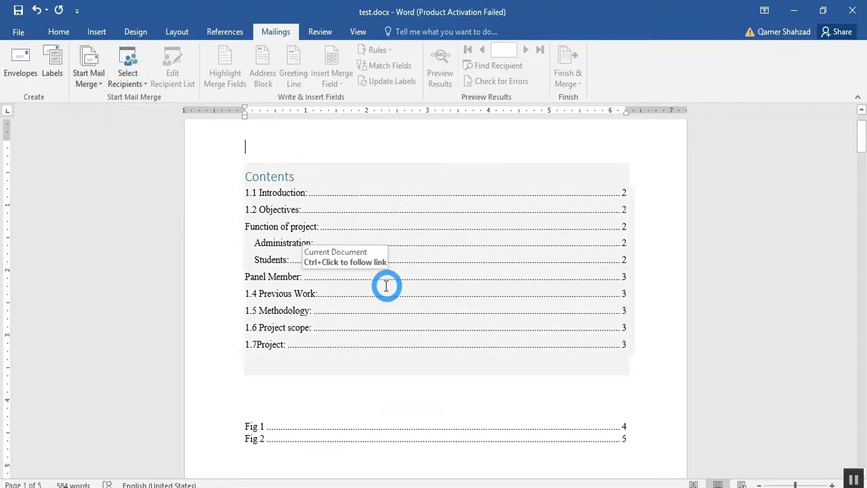
{"action": "key", "text": "ctrl+Home"}
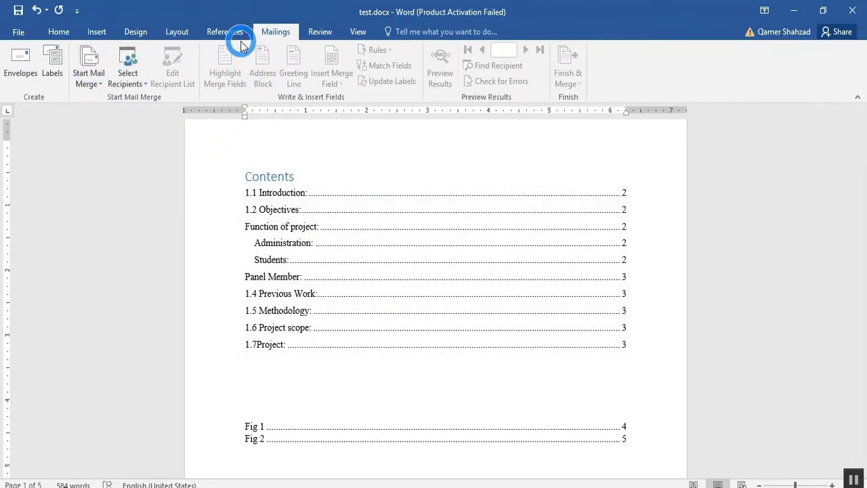
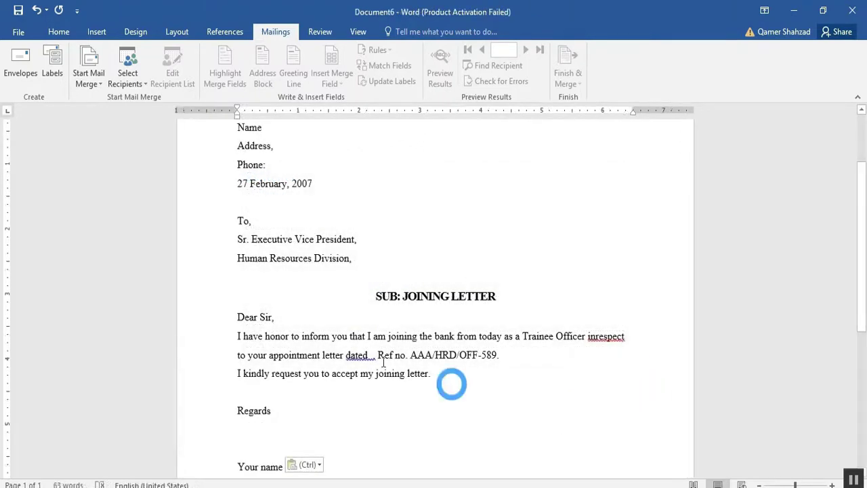
- Inspect the letter's Name and Phone placeholder lines, then bring up the emp list.xlsx workbook in Excel
{"action": "scroll", "coordinate": [280, 274], "scroll_direction": "down", "scroll_amount": 2}
{"action": "scroll", "coordinate": [339, 230], "scroll_direction": "up", "scroll_amount": 3}
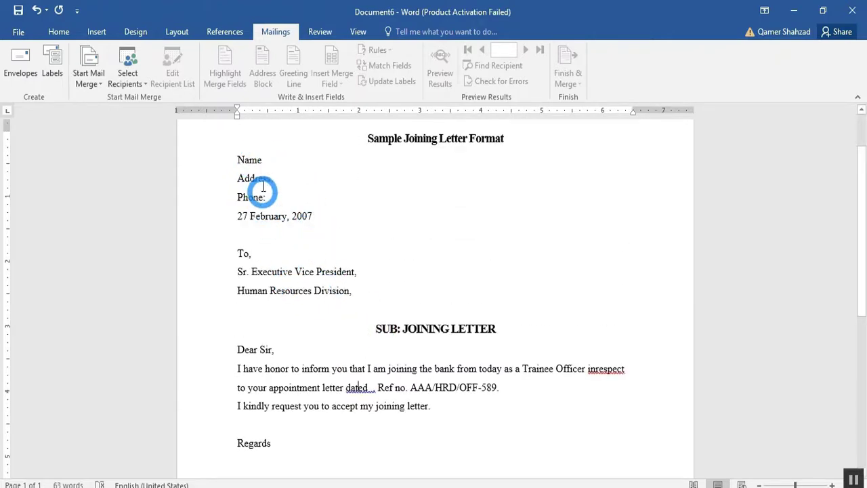
{"action": "double_click", "coordinate": [248, 161]}
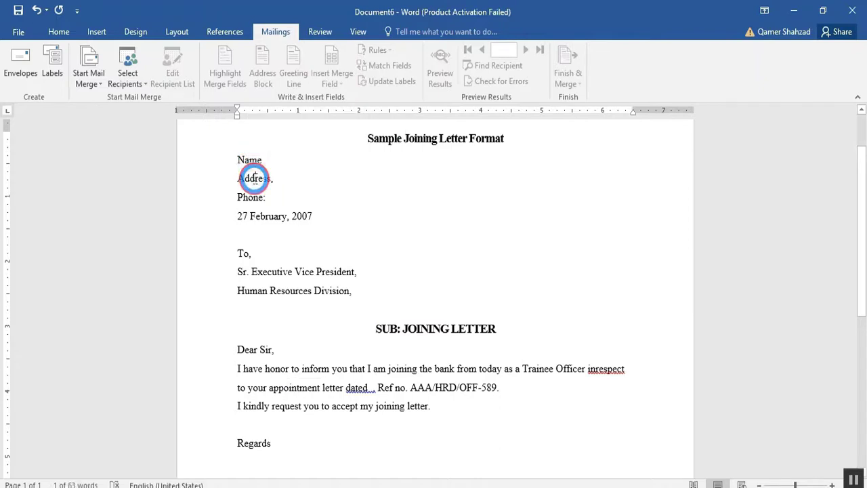
{"action": "double_click", "coordinate": [250, 198]}
{"action": "left_click", "coordinate": [287, 228]}
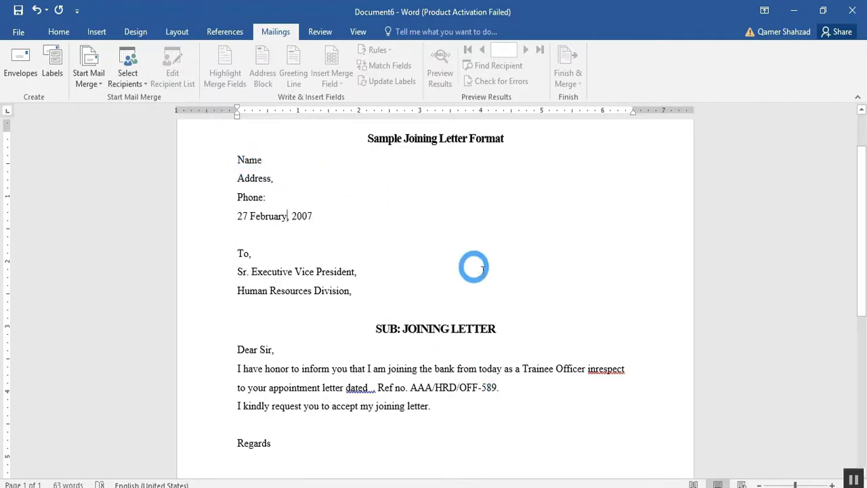
{"action": "scroll", "coordinate": [482, 269], "scroll_direction": "down", "scroll_amount": 3}
{"action": "key", "text": "alt+Tab"}
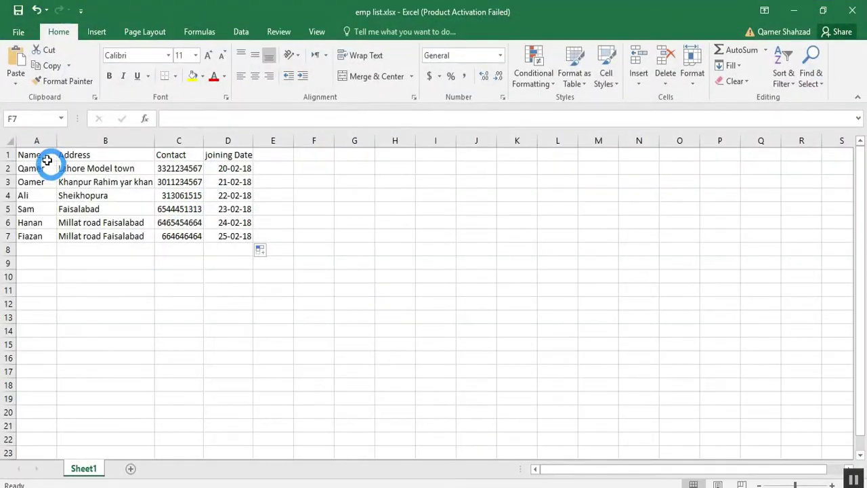
- Review the Name, Address, Contact and joining Date headers in cells A1–D1, then return to Word
{"action": "left_click", "coordinate": [31, 154]}
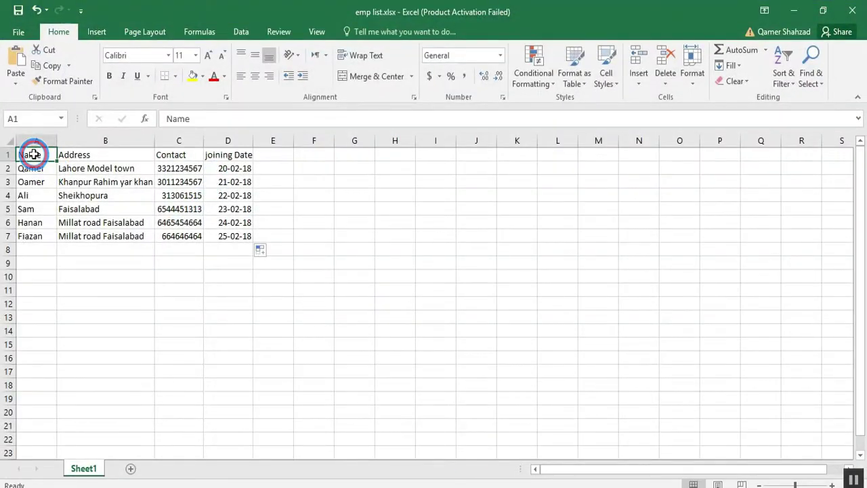
{"action": "left_click", "coordinate": [74, 154]}
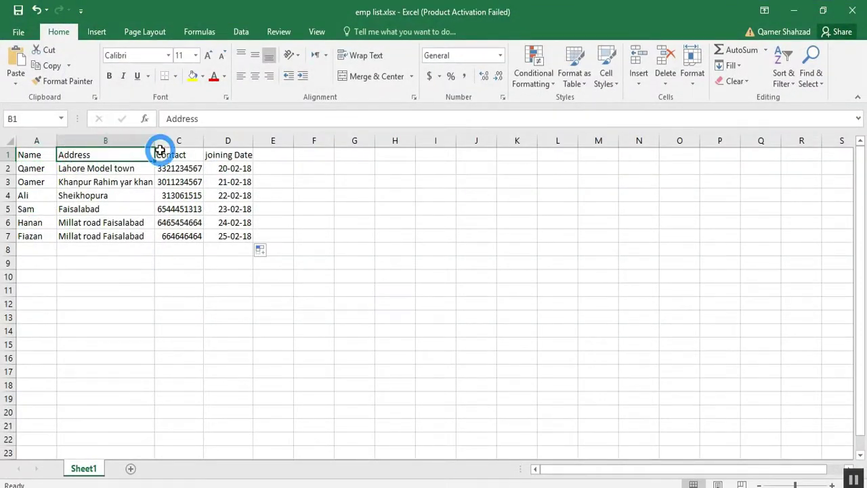
{"action": "left_click", "coordinate": [162, 152]}
{"action": "left_click", "coordinate": [229, 155]}
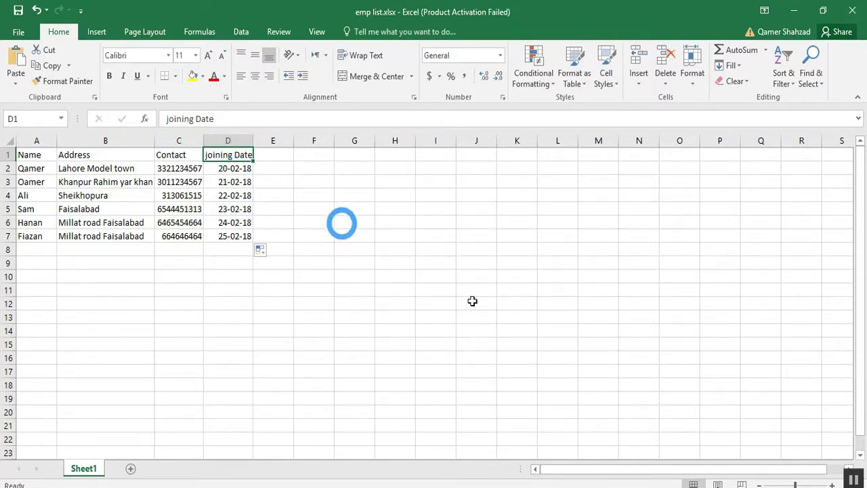
{"action": "key", "text": "alt+Tab"}
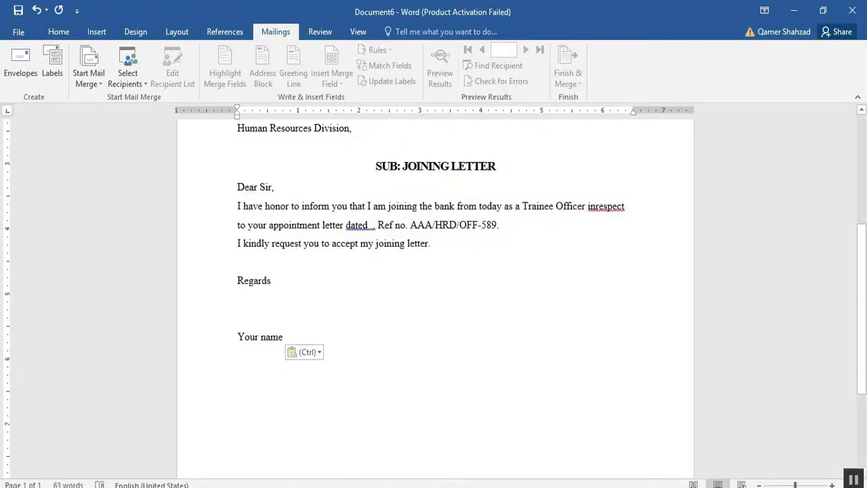
- At the top of the letter, open the Mailings tab's Select Recipients choices
{"action": "scroll", "coordinate": [332, 313], "scroll_direction": "up", "scroll_amount": 5}
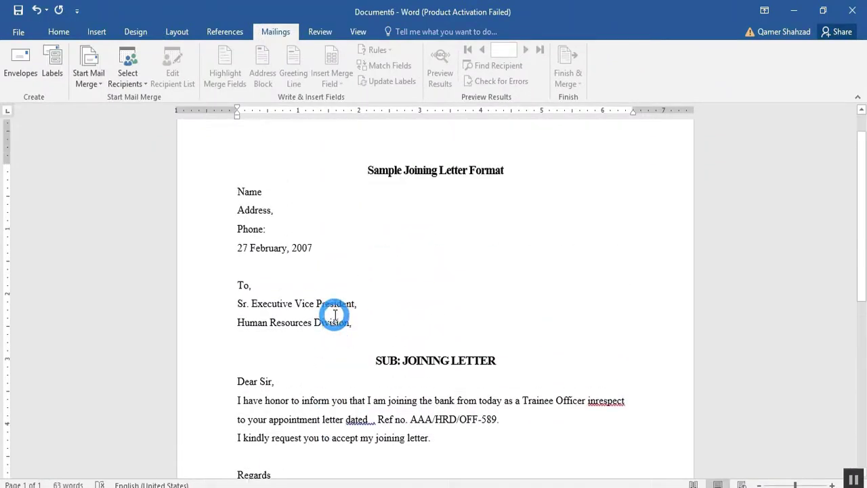
{"action": "scroll", "coordinate": [335, 313], "scroll_direction": "up", "scroll_amount": 1}
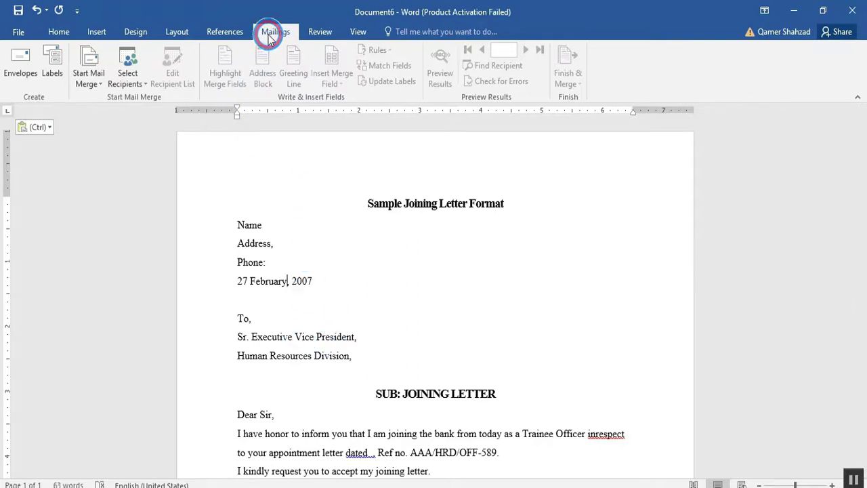
{"action": "left_click", "coordinate": [130, 82]}
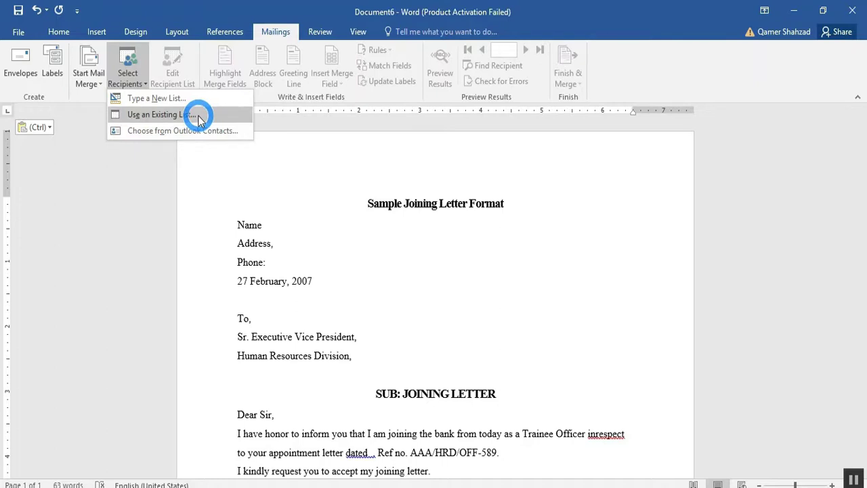
- Attach the Sheet1$ table of Documents\emp list.xlsx as the existing recipient list
{"action": "left_click", "coordinate": [200, 116]}
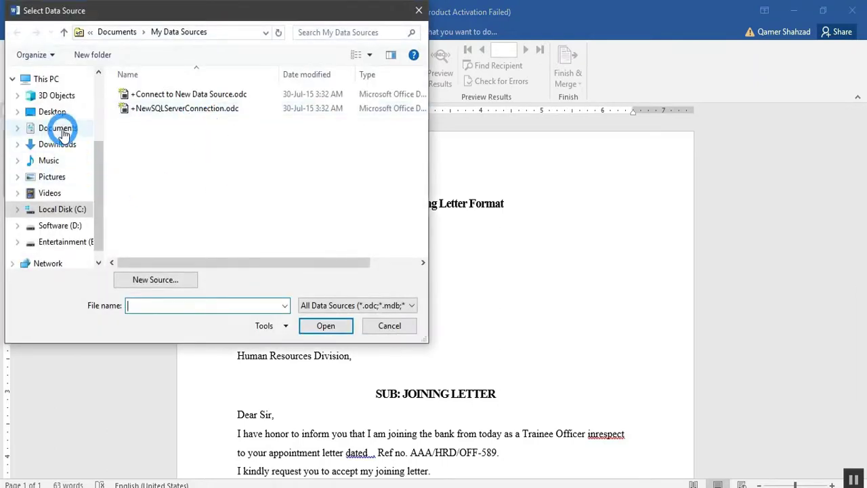
{"action": "left_click", "coordinate": [62, 132]}
{"action": "left_click_drag", "start_coordinate": [422, 111], "coordinate": [423, 144]}
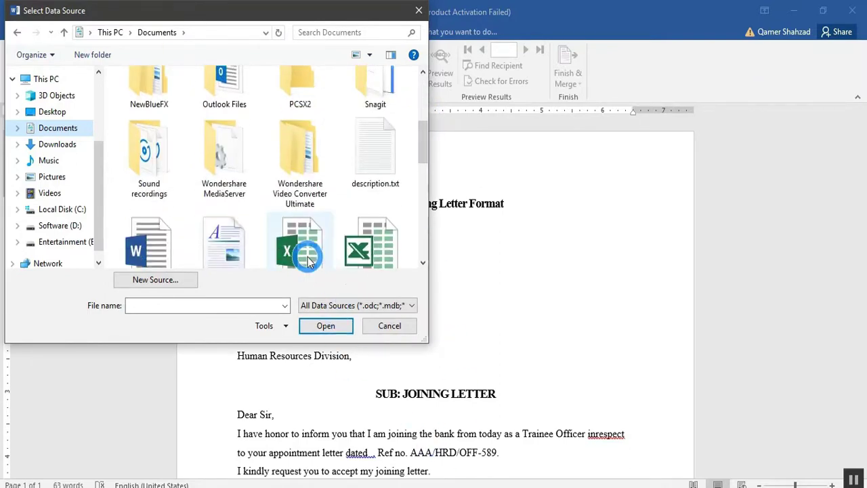
{"action": "scroll", "coordinate": [298, 247], "scroll_direction": "down", "scroll_amount": 3}
{"action": "scroll", "coordinate": [298, 247], "scroll_direction": "down", "scroll_amount": 2}
{"action": "scroll", "coordinate": [318, 197], "scroll_direction": "up", "scroll_amount": 3}
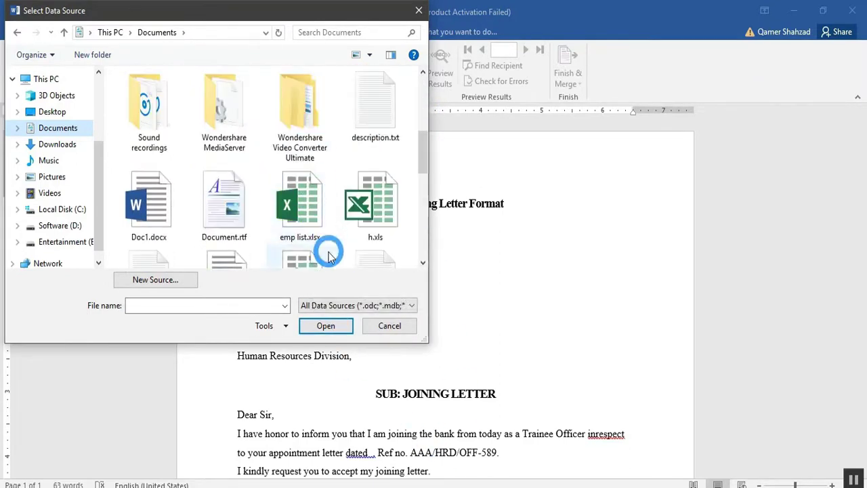
{"action": "left_click", "coordinate": [298, 207]}
{"action": "left_click", "coordinate": [325, 325]}
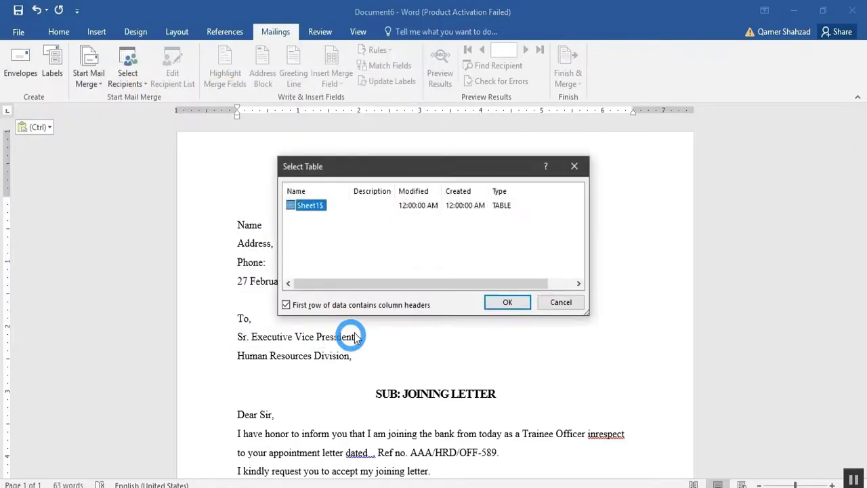
{"action": "left_click", "coordinate": [495, 304]}
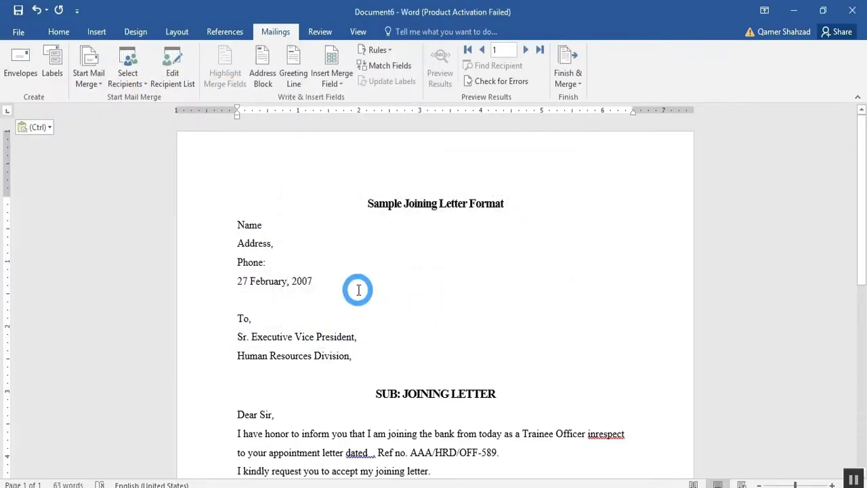
- Replace the Name placeholder line with the «Name» merge field
{"action": "left_click", "coordinate": [287, 280]}
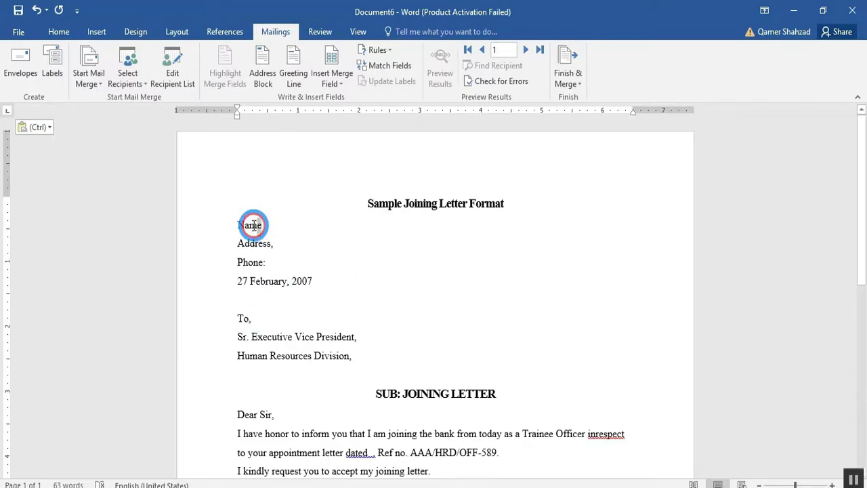
{"action": "left_click_drag", "start_coordinate": [263, 227], "coordinate": [234, 226]}
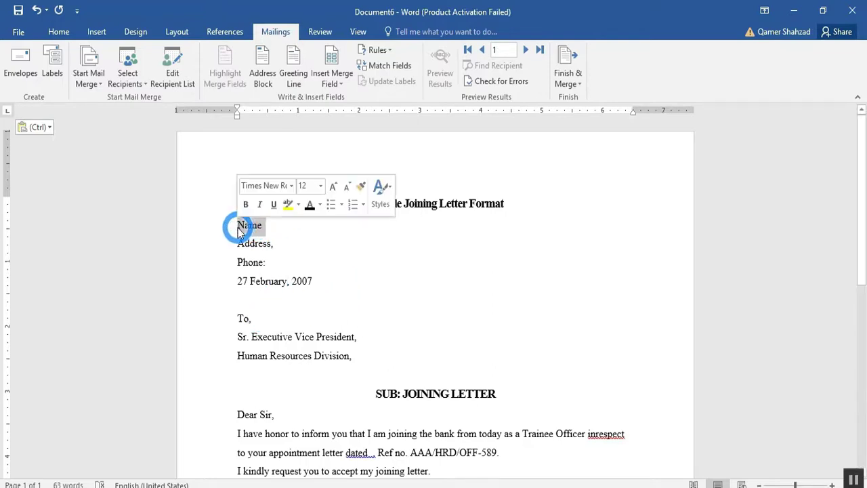
{"action": "left_click", "coordinate": [332, 83]}
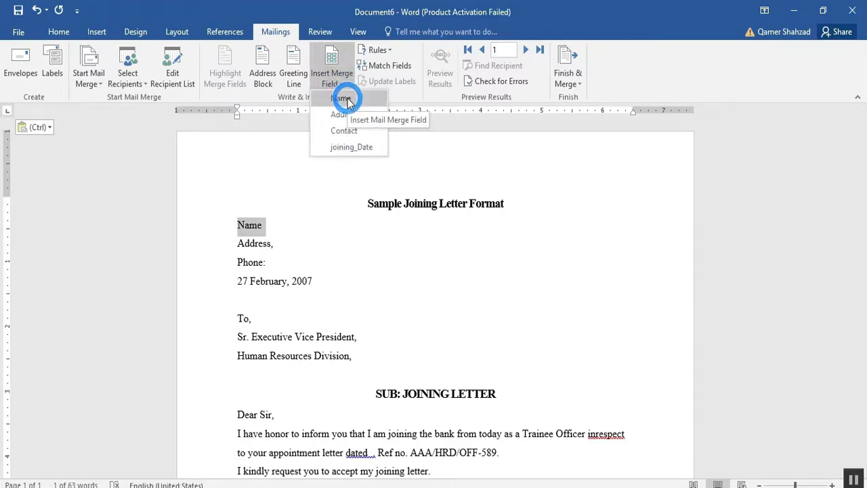
{"action": "left_click", "coordinate": [346, 99]}
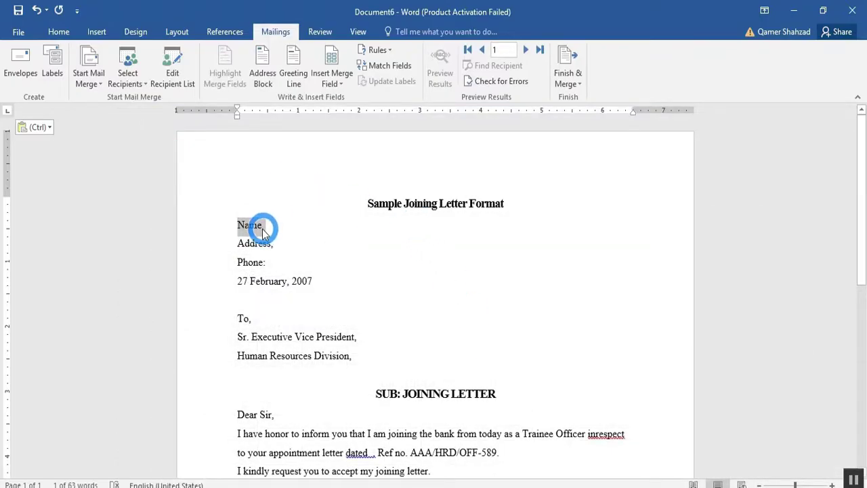
{"action": "left_click", "coordinate": [332, 80]}
{"action": "left_click", "coordinate": [333, 101]}
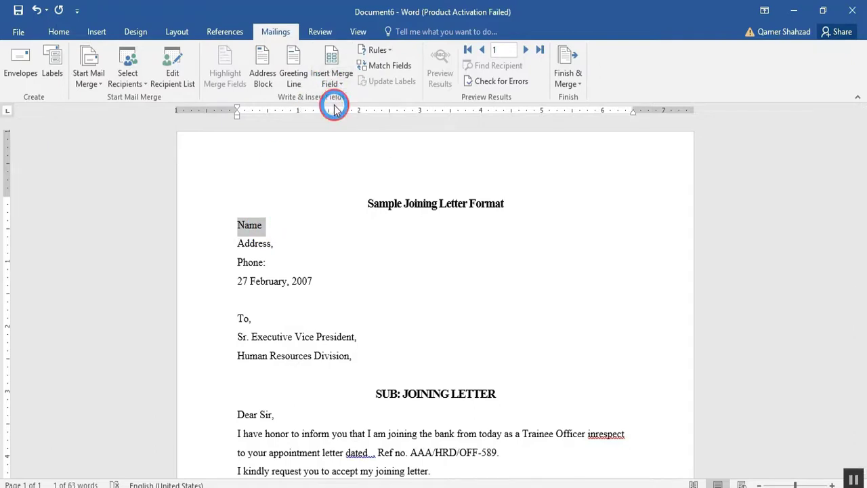
- Replace Address with the «Address» field and add «Contact» after 'Phone:'
{"action": "key", "text": "Return"}
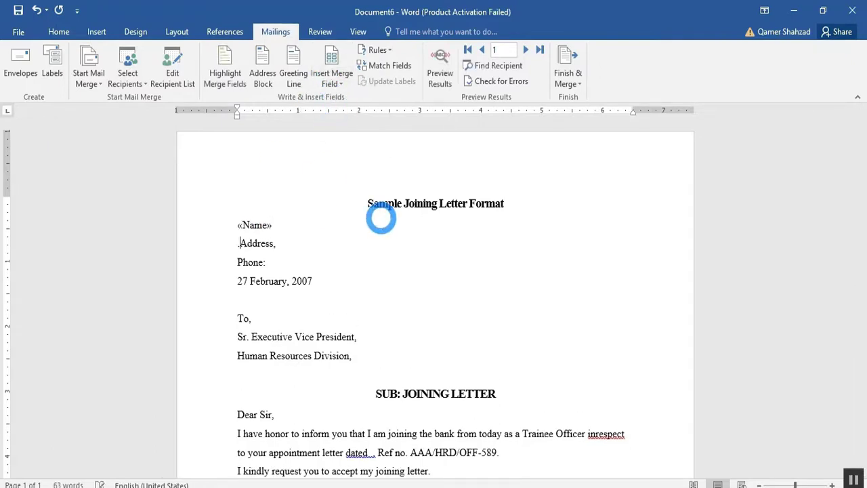
{"action": "key", "text": "shift+Right"}
{"action": "key", "text": "shift+Right"}
{"action": "key", "text": "shift+Right"}
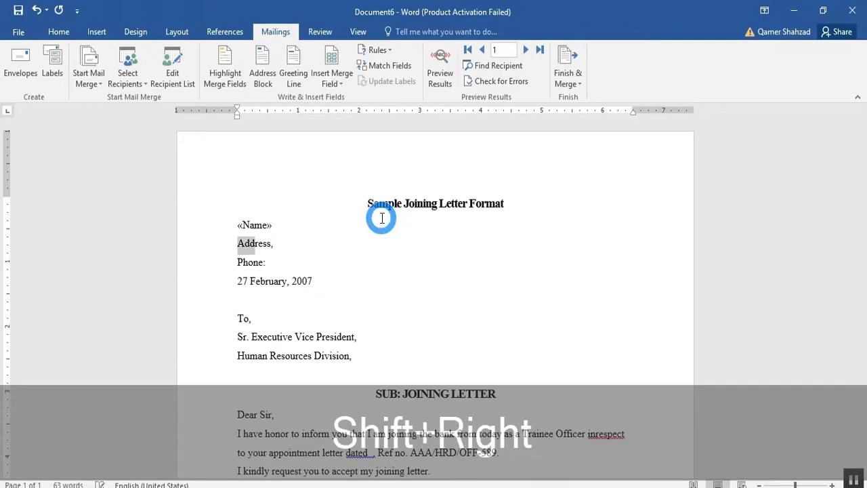
{"action": "left_click", "coordinate": [331, 80]}
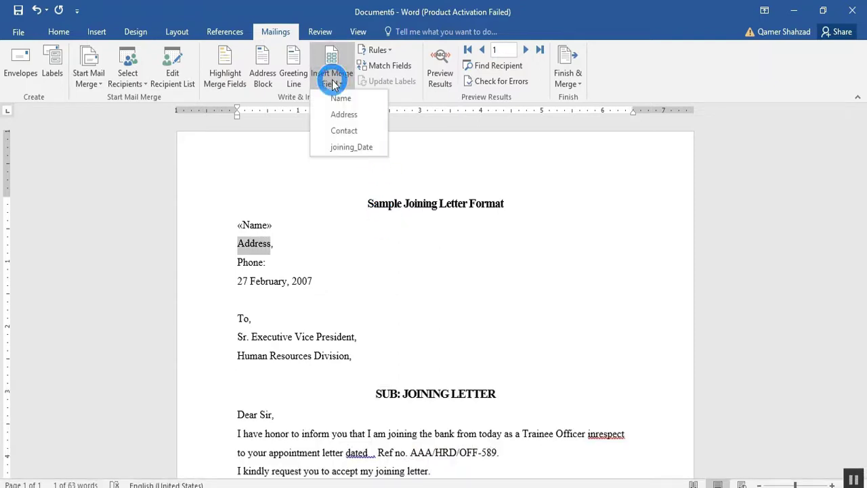
{"action": "left_click", "coordinate": [357, 117]}
{"action": "left_click", "coordinate": [302, 242]}
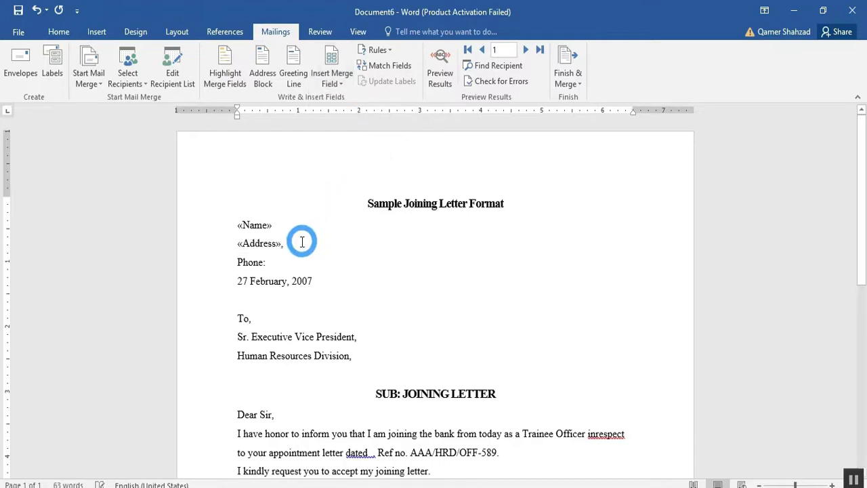
{"action": "left_click", "coordinate": [290, 261]}
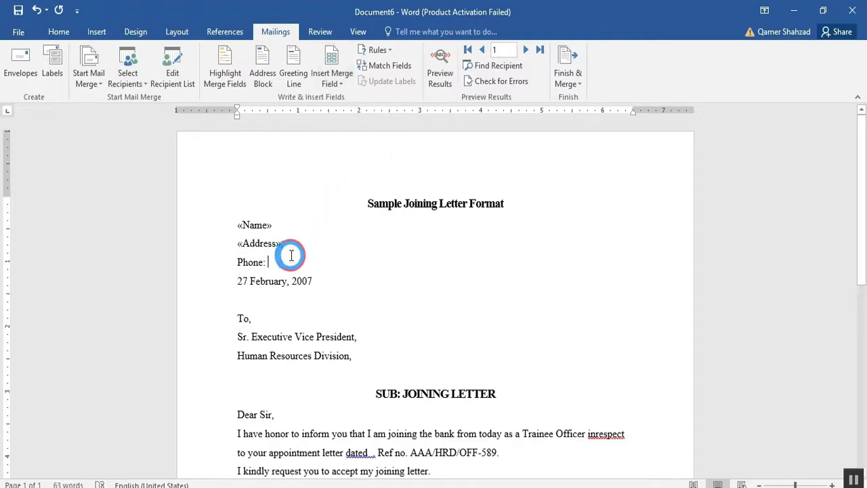
{"action": "left_click", "coordinate": [337, 88]}
{"action": "left_click", "coordinate": [355, 130]}
- Insert the «joining_Date» merge field right after 'dated'
{"action": "scroll", "coordinate": [355, 276], "scroll_direction": "down", "scroll_amount": 1}
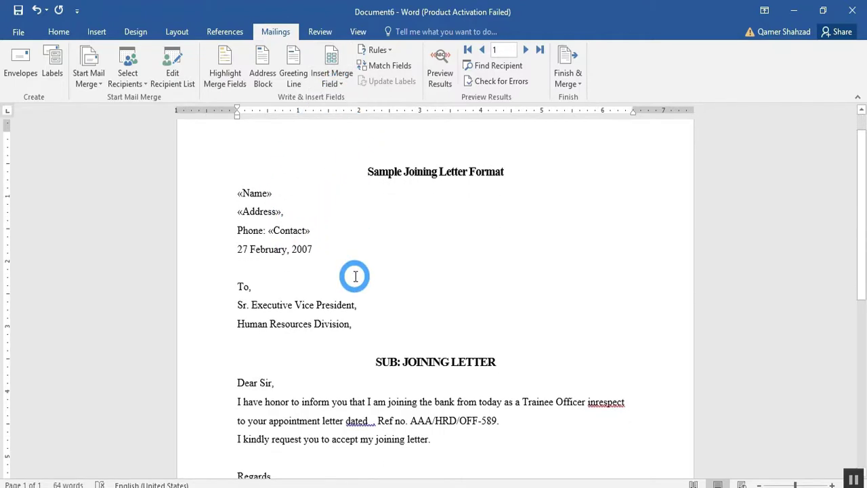
{"action": "scroll", "coordinate": [355, 276], "scroll_direction": "down", "scroll_amount": 3}
{"action": "scroll", "coordinate": [257, 206], "scroll_direction": "down", "scroll_amount": 1}
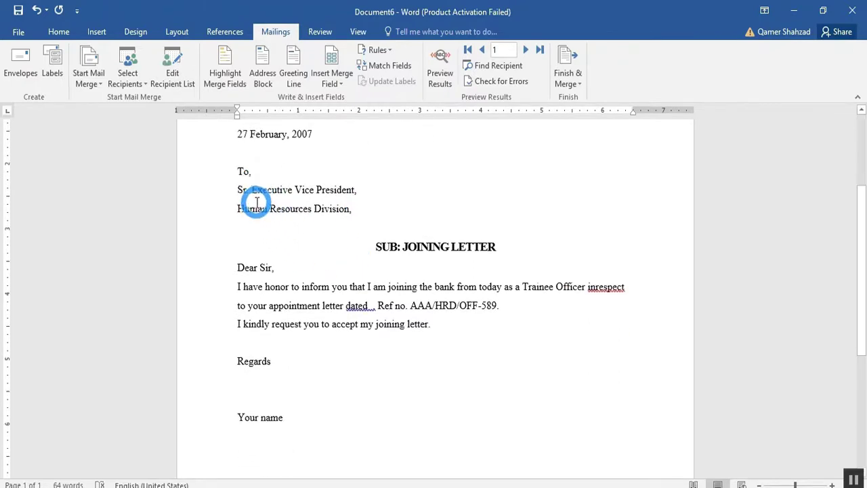
{"action": "scroll", "coordinate": [256, 201], "scroll_direction": "down", "scroll_amount": 3}
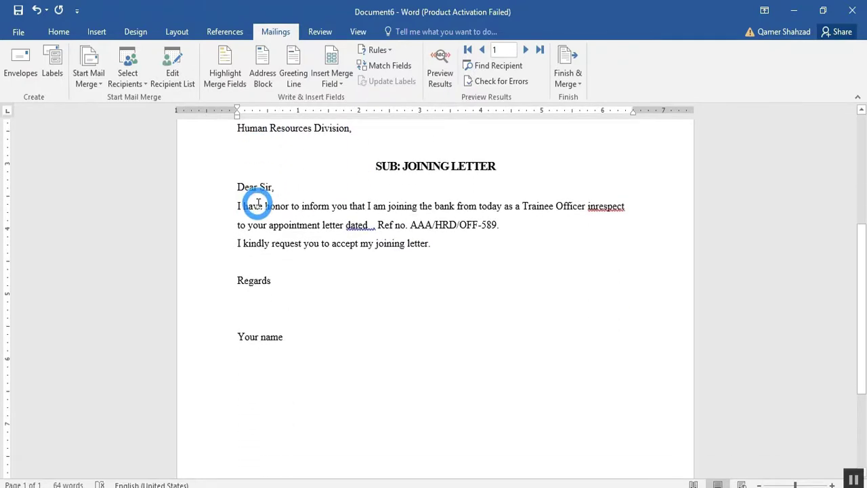
{"action": "left_click", "coordinate": [372, 225]}
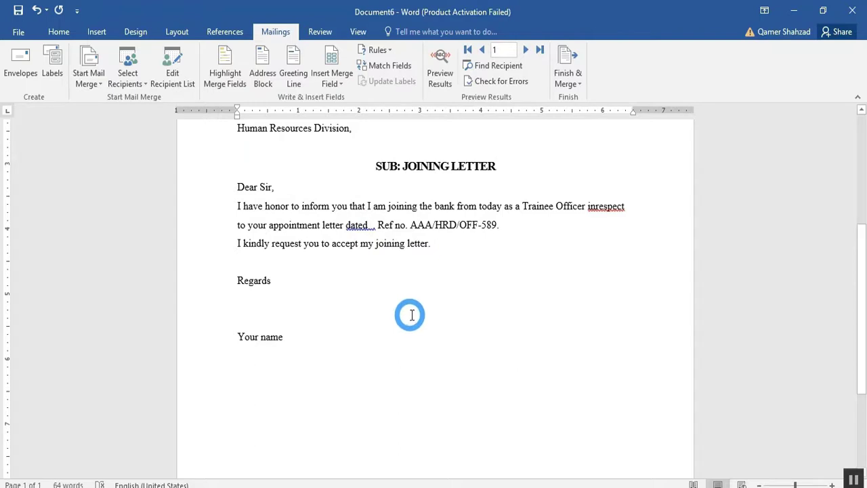
{"action": "left_click", "coordinate": [339, 84]}
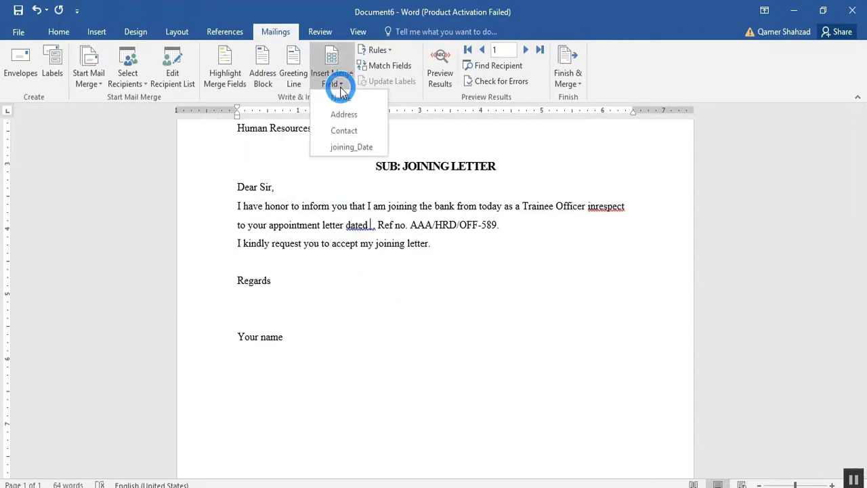
{"action": "left_click", "coordinate": [363, 148]}
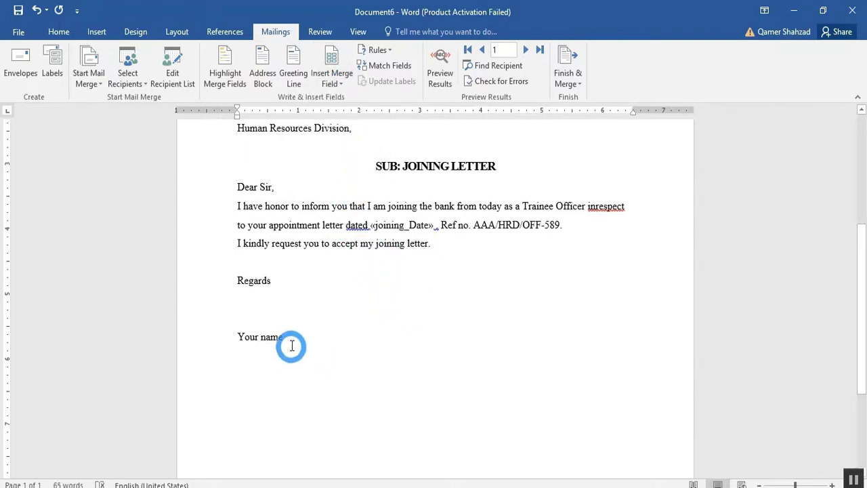
- Replace the 'Your name' signature with the «Name» merge field
{"action": "left_click_drag", "start_coordinate": [288, 342], "coordinate": [242, 344]}
{"action": "left_click", "coordinate": [339, 84]}
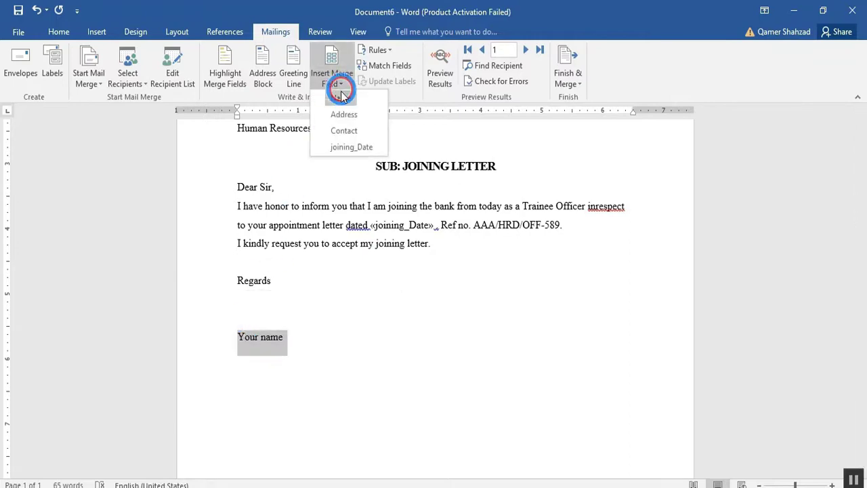
{"action": "left_click", "coordinate": [339, 99]}
{"action": "scroll", "coordinate": [329, 337], "scroll_direction": "up", "scroll_amount": 3}
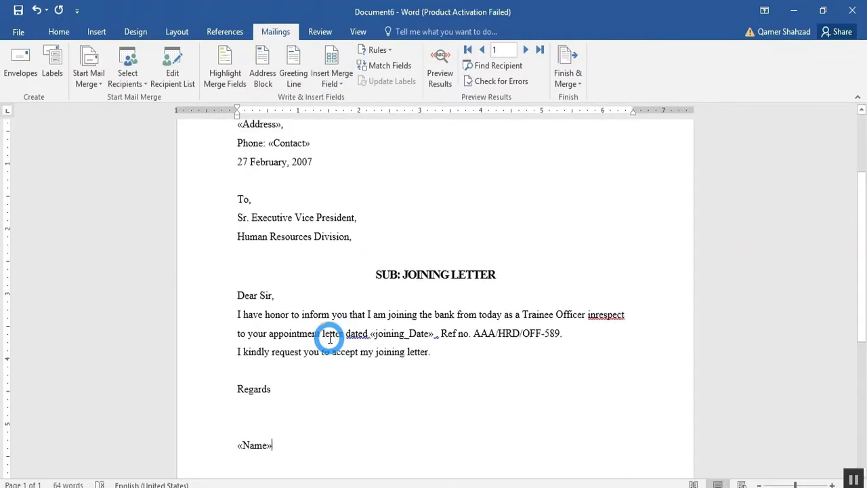
{"action": "scroll", "coordinate": [277, 332], "scroll_direction": "up", "scroll_amount": 3}
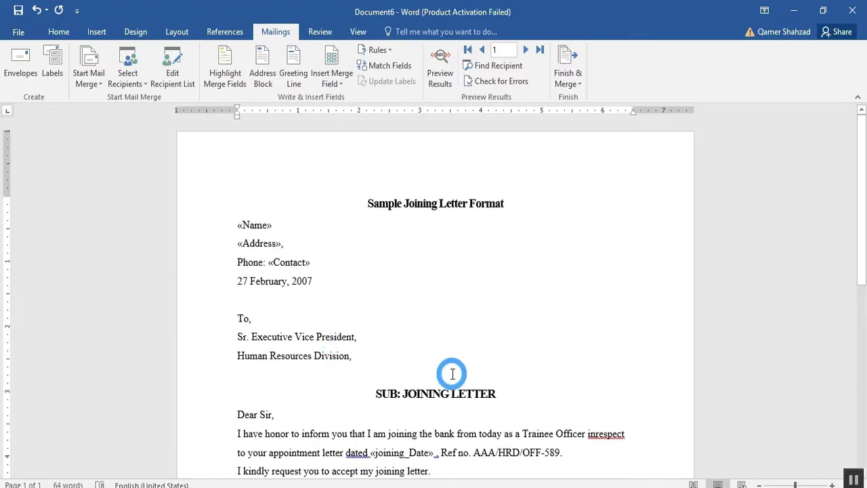
{"action": "scroll", "coordinate": [434, 314], "scroll_direction": "down", "scroll_amount": 1}
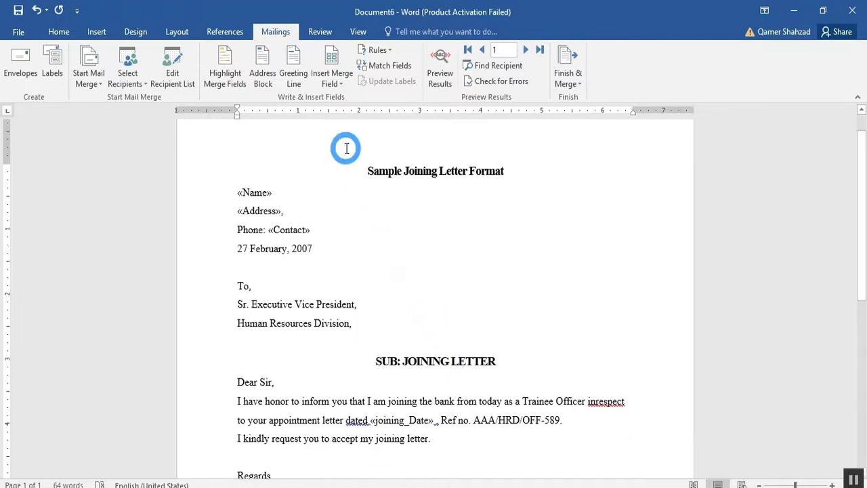
{"action": "left_click", "coordinate": [258, 74]}
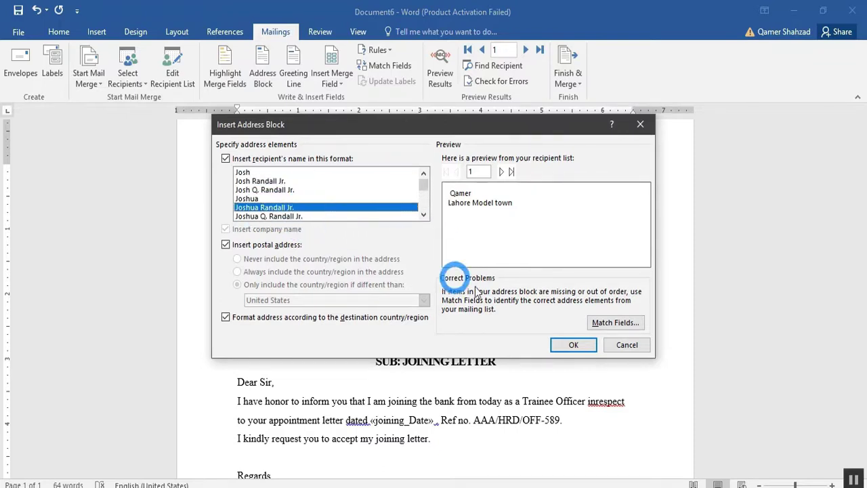
{"action": "left_click", "coordinate": [627, 345]}
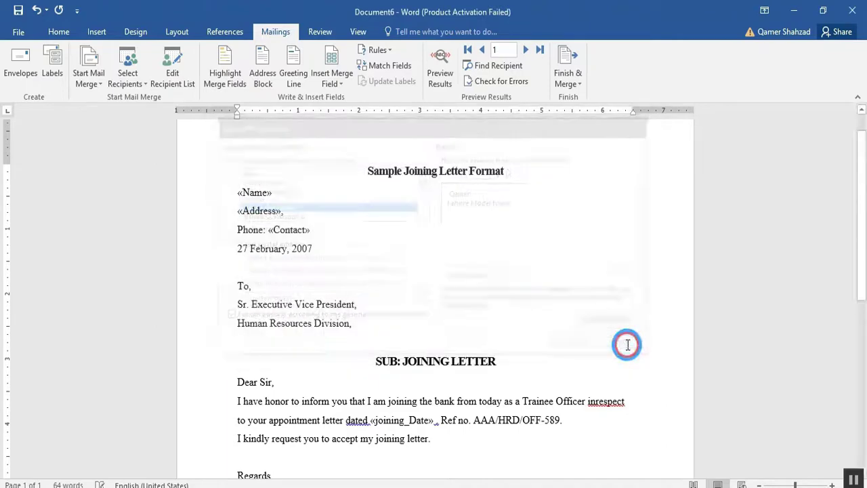
{"action": "left_click", "coordinate": [249, 209]}
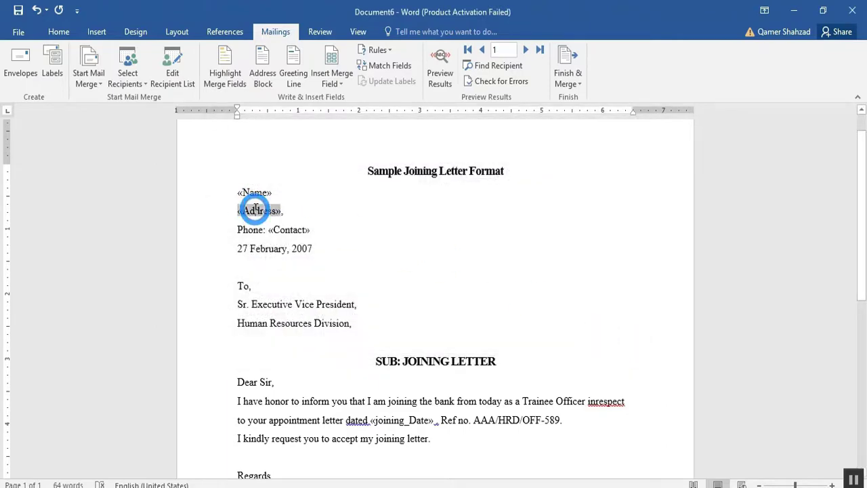
{"action": "left_click", "coordinate": [263, 76]}
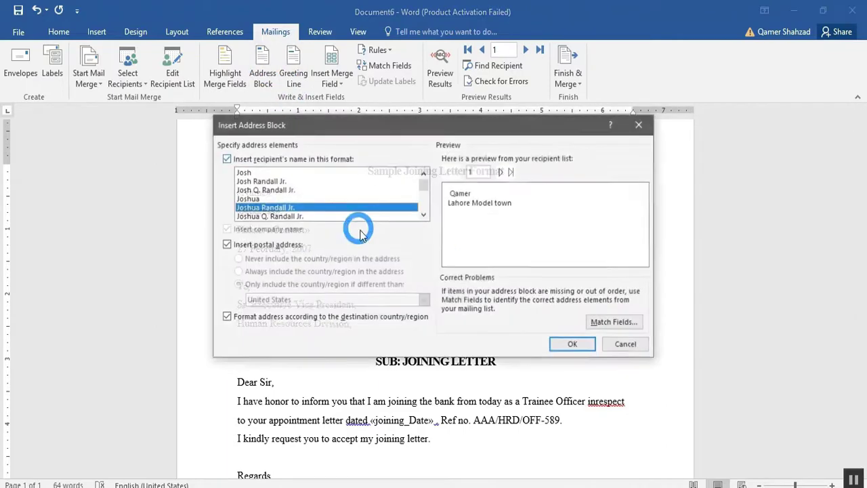
{"action": "left_click", "coordinate": [626, 344]}
{"action": "left_click", "coordinate": [294, 80]}
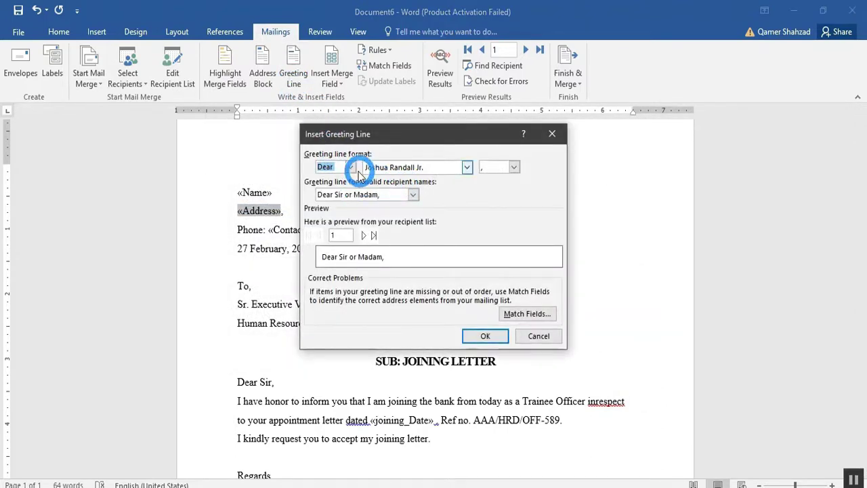
{"action": "left_click", "coordinate": [532, 335]}
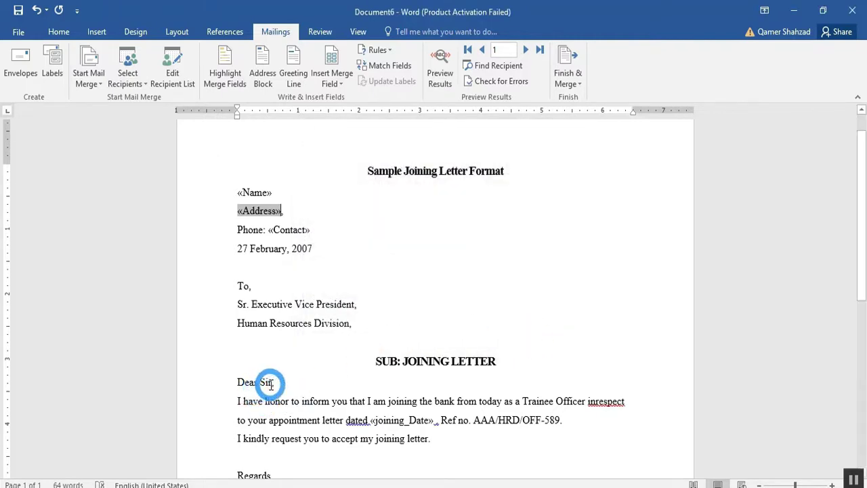
{"action": "left_click_drag", "start_coordinate": [273, 382], "coordinate": [239, 383]}
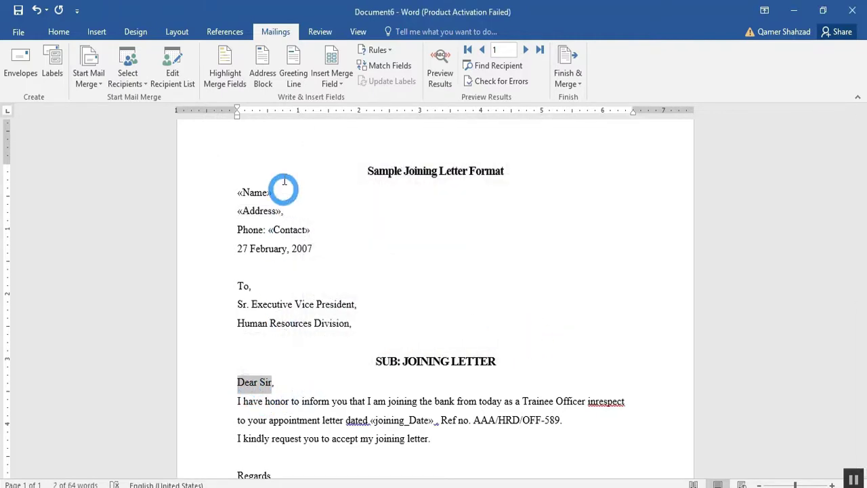
{"action": "left_click", "coordinate": [292, 85]}
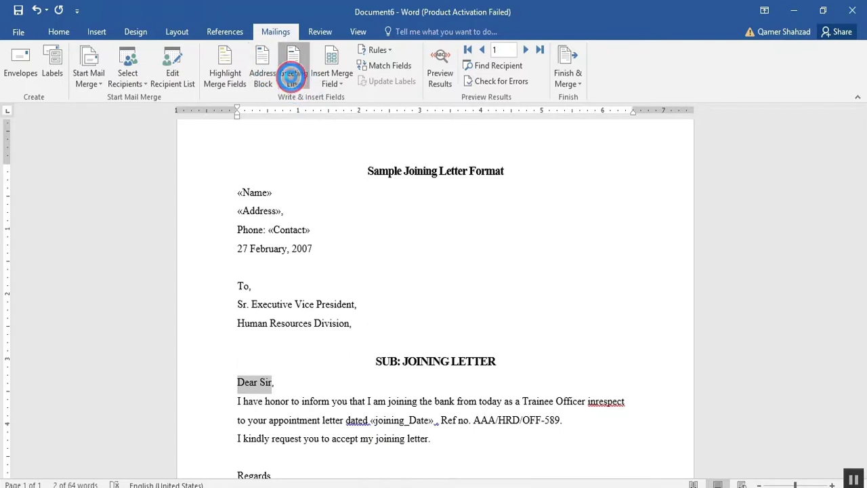
{"action": "left_click", "coordinate": [378, 168]}
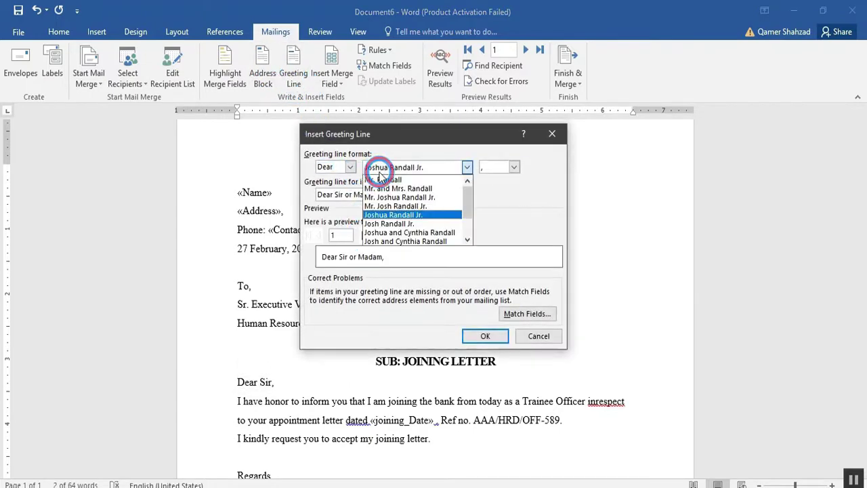
{"action": "left_click", "coordinate": [493, 187]}
{"action": "left_click", "coordinate": [512, 167]}
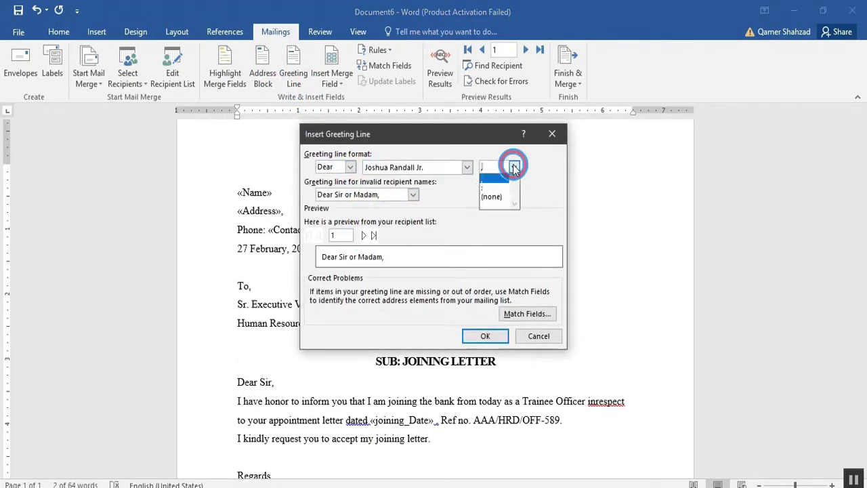
{"action": "left_click", "coordinate": [463, 214]}
{"action": "left_click", "coordinate": [545, 336]}
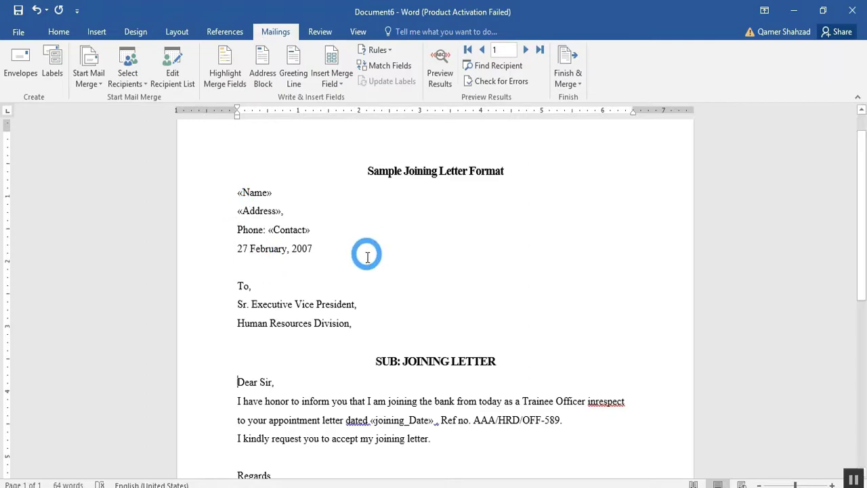
- Finish & Merge with Edit Individual Documents, merging all records into the six-page Letters4
{"action": "scroll", "coordinate": [367, 309], "scroll_direction": "down", "scroll_amount": 5}
{"action": "scroll", "coordinate": [367, 314], "scroll_direction": "up", "scroll_amount": 4}
{"action": "scroll", "coordinate": [367, 313], "scroll_direction": "up", "scroll_amount": 1}
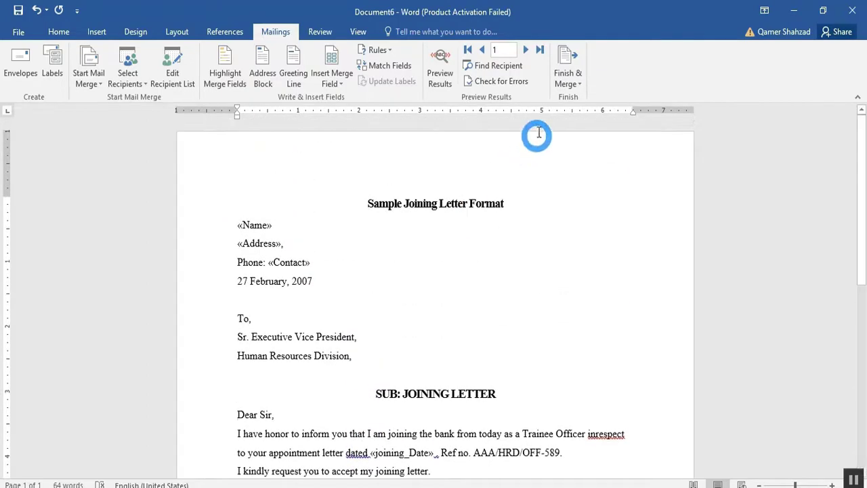
{"action": "left_click", "coordinate": [571, 80]}
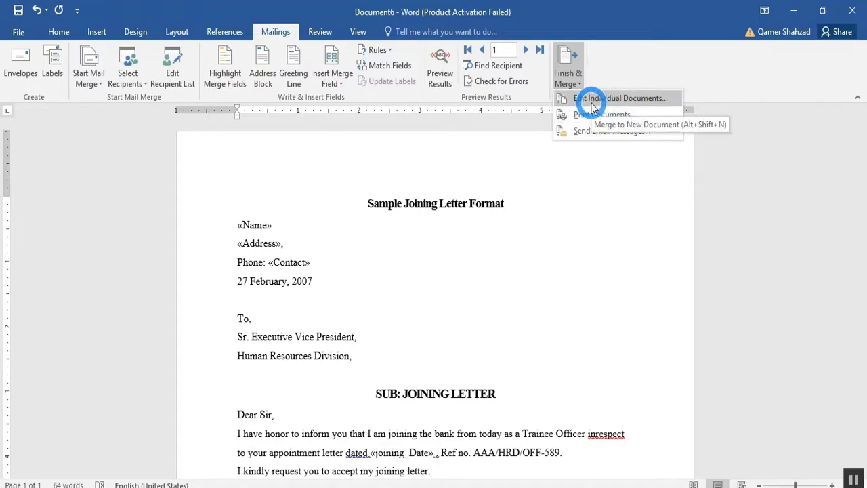
{"action": "scroll", "coordinate": [447, 326], "scroll_direction": "down", "scroll_amount": 2}
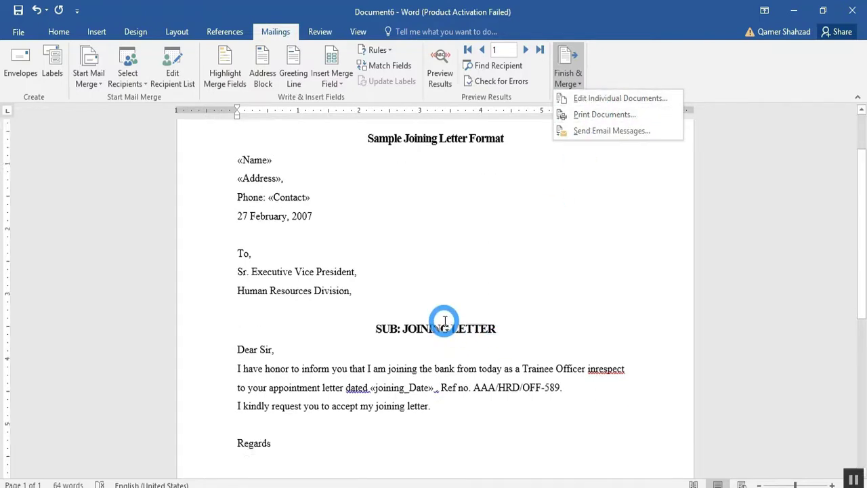
{"action": "scroll", "coordinate": [447, 325], "scroll_direction": "down", "scroll_amount": 3}
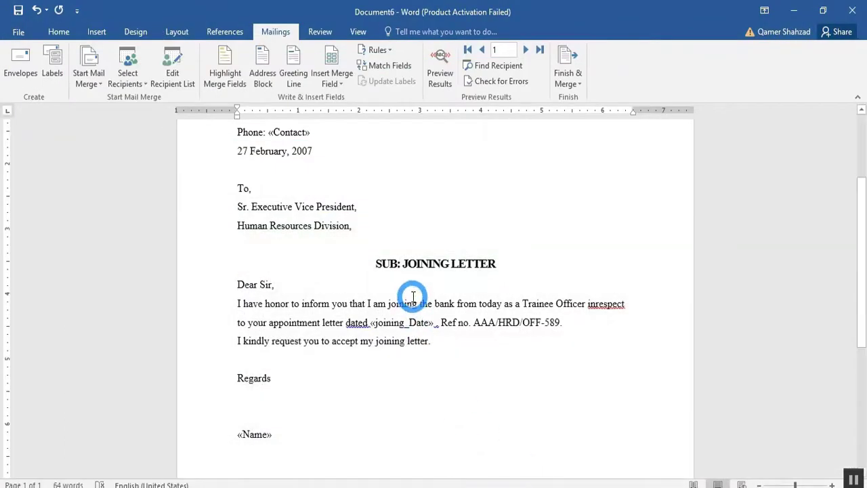
{"action": "scroll", "coordinate": [393, 288], "scroll_direction": "down", "scroll_amount": 3}
{"action": "scroll", "coordinate": [386, 347], "scroll_direction": "up", "scroll_amount": 5}
{"action": "scroll", "coordinate": [386, 347], "scroll_direction": "up", "scroll_amount": 1}
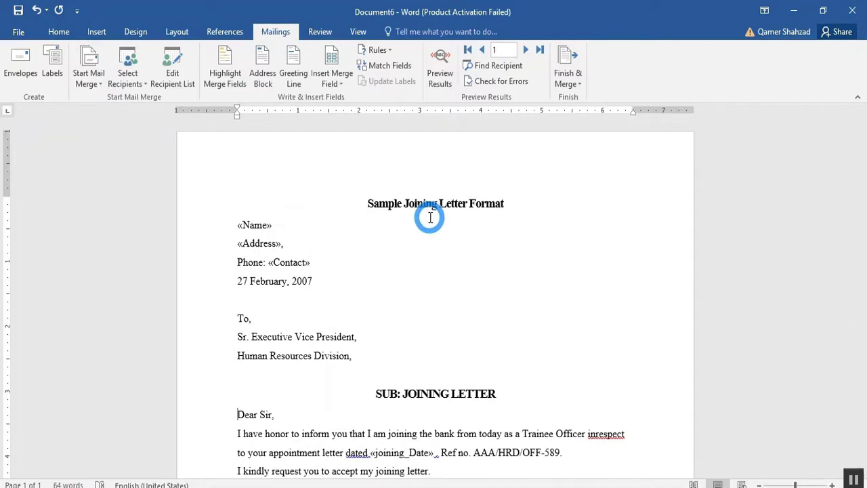
{"action": "left_click", "coordinate": [576, 69]}
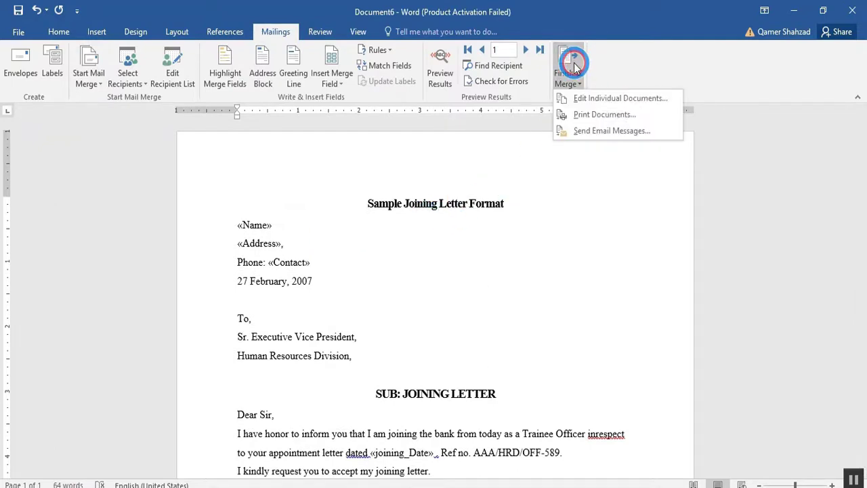
{"action": "left_click", "coordinate": [605, 100]}
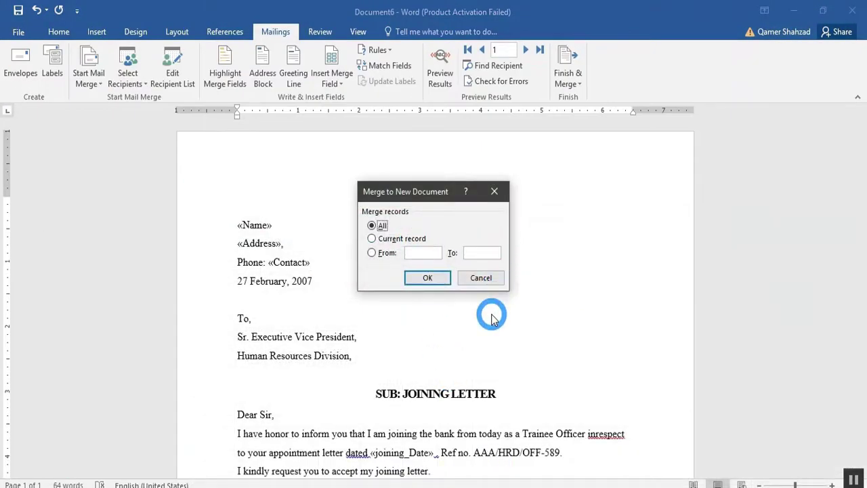
{"action": "left_click", "coordinate": [428, 279]}
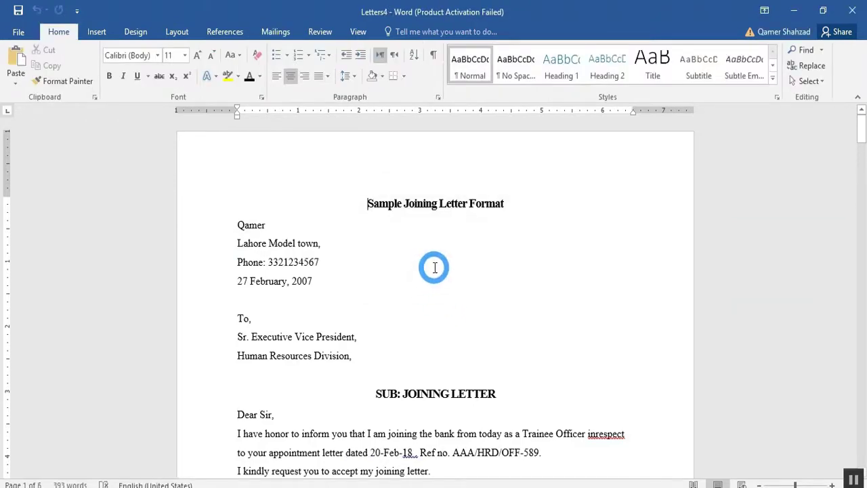
{"action": "left_click", "coordinate": [262, 224]}
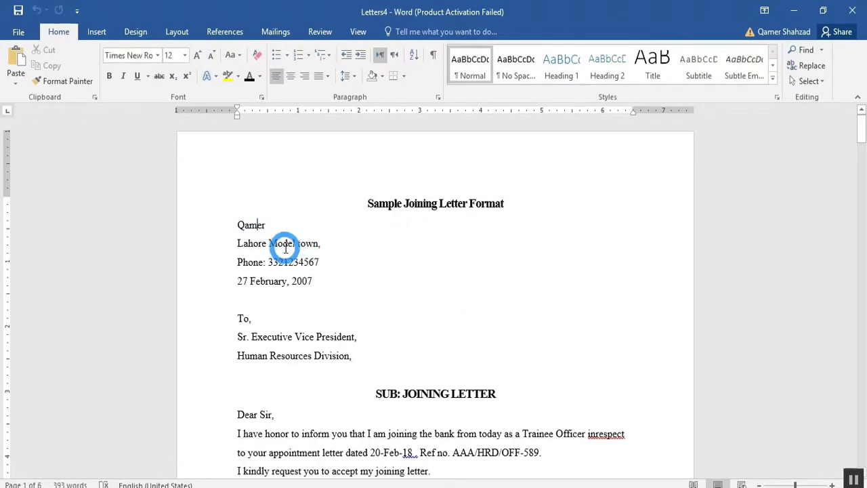
{"action": "left_click", "coordinate": [295, 244]}
{"action": "scroll", "coordinate": [340, 312], "scroll_direction": "down", "scroll_amount": 5}
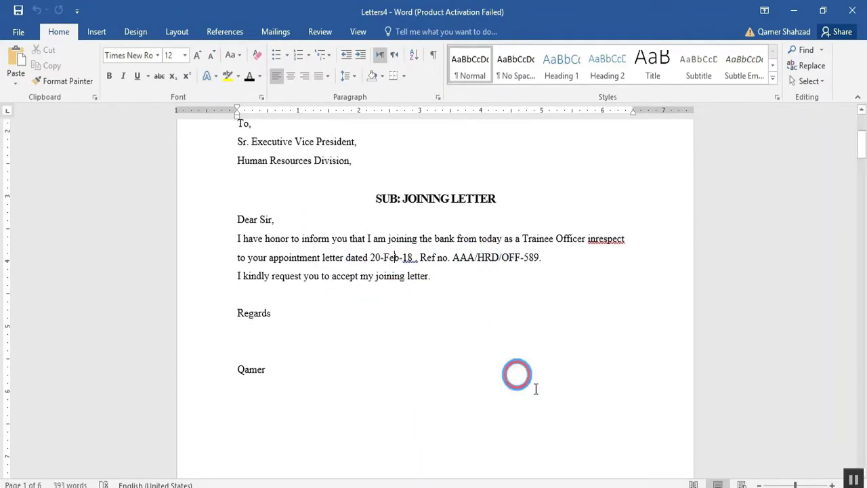
{"action": "key", "text": "alt+Tab"}
{"action": "left_click", "coordinate": [31, 168]}
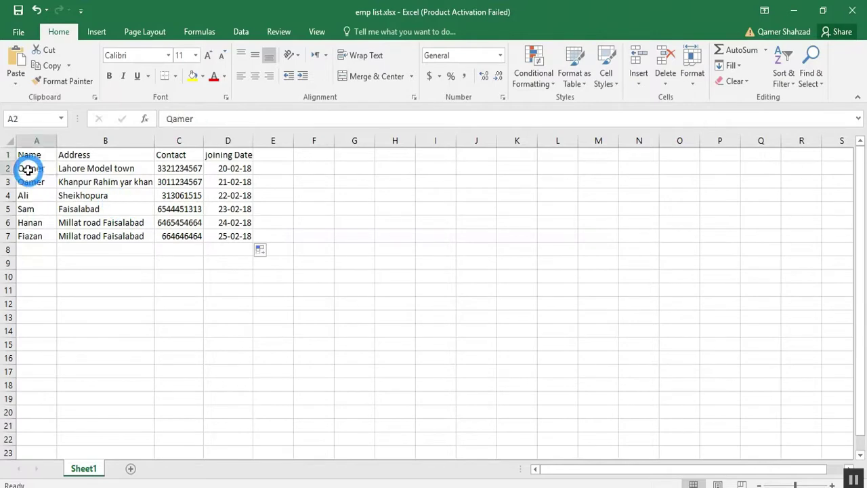
{"action": "left_click", "coordinate": [68, 168]}
{"action": "left_click", "coordinate": [182, 168]}
{"action": "left_click", "coordinate": [215, 170]}
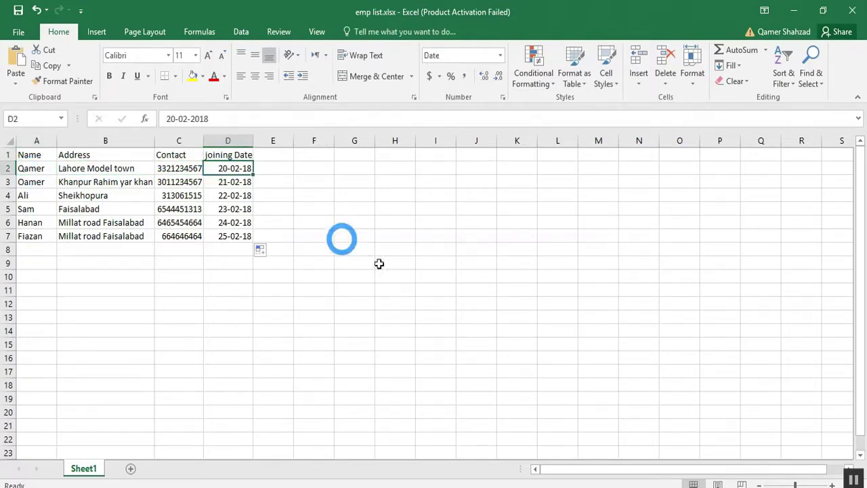
{"action": "key", "text": "alt+Tab"}
{"action": "scroll", "coordinate": [401, 314], "scroll_direction": "down", "scroll_amount": 2}
{"action": "scroll", "coordinate": [400, 318], "scroll_direction": "down", "scroll_amount": 5}
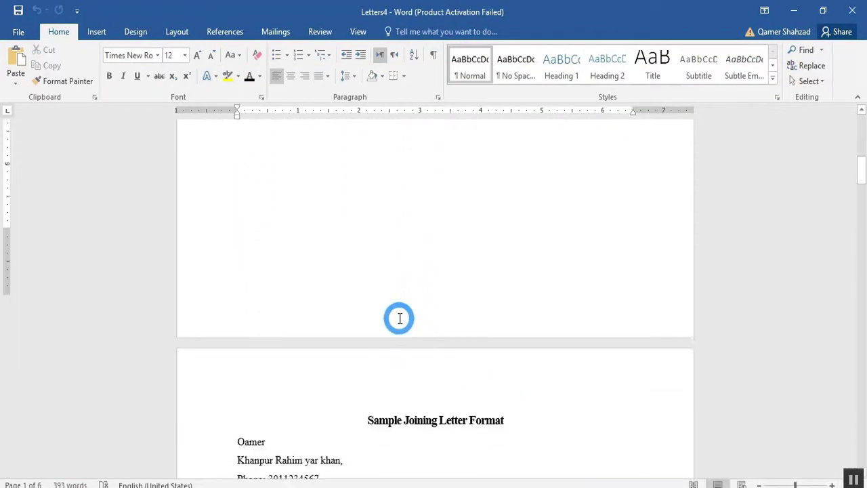
{"action": "scroll", "coordinate": [400, 318], "scroll_direction": "down", "scroll_amount": 4}
{"action": "scroll", "coordinate": [400, 318], "scroll_direction": "down", "scroll_amount": 1}
{"action": "left_click", "coordinate": [251, 204]}
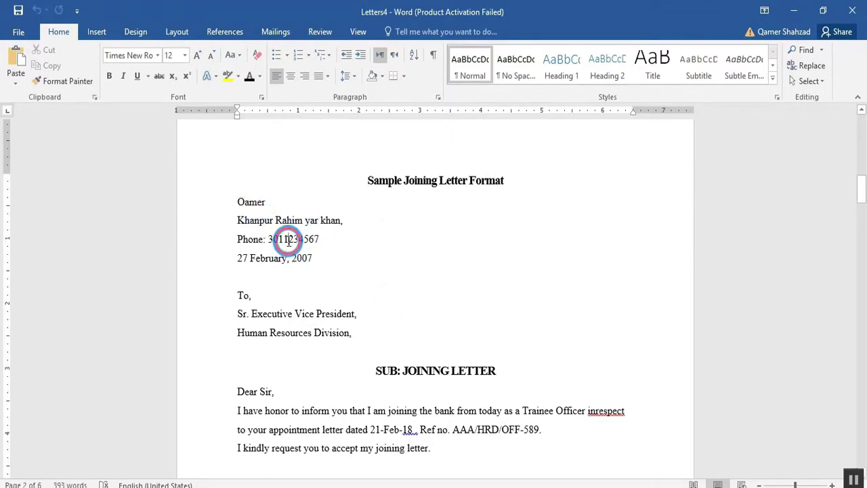
{"action": "scroll", "coordinate": [290, 244], "scroll_direction": "down", "scroll_amount": 8}
{"action": "scroll", "coordinate": [290, 245], "scroll_direction": "down", "scroll_amount": 5}
{"action": "scroll", "coordinate": [271, 248], "scroll_direction": "down", "scroll_amount": 3}
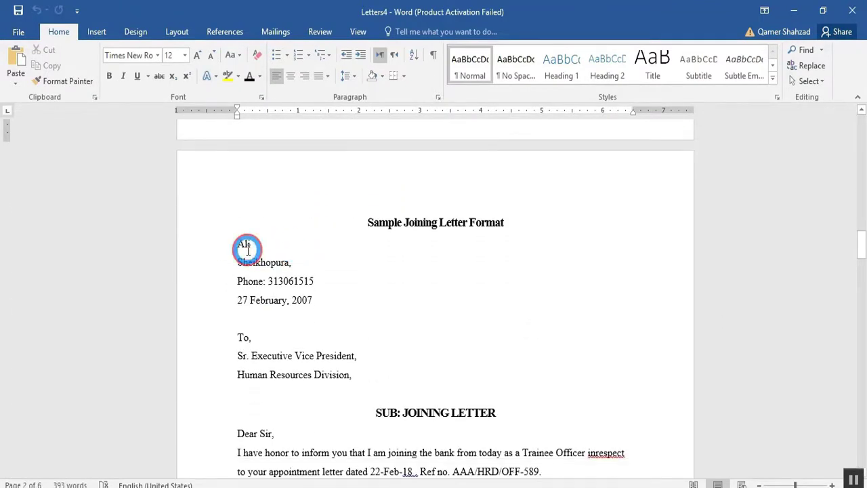
{"action": "left_click", "coordinate": [260, 262]}
{"action": "scroll", "coordinate": [313, 308], "scroll_direction": "down", "scroll_amount": 3}
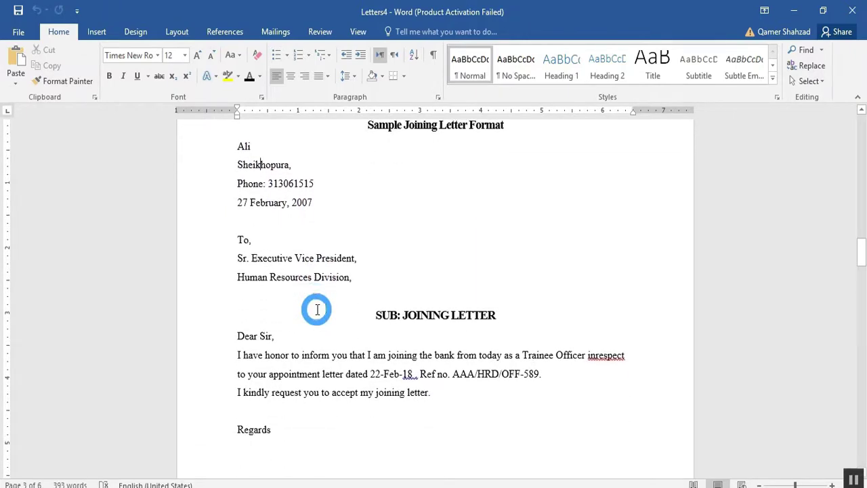
{"action": "scroll", "coordinate": [390, 350], "scroll_direction": "down", "scroll_amount": 5}
{"action": "scroll", "coordinate": [392, 349], "scroll_direction": "down", "scroll_amount": 5}
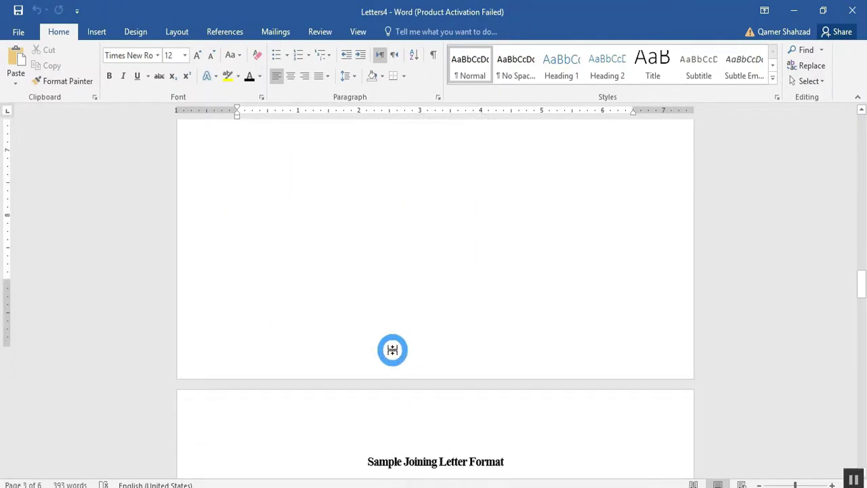
{"action": "scroll", "coordinate": [392, 349], "scroll_direction": "down", "scroll_amount": 10}
{"action": "scroll", "coordinate": [392, 349], "scroll_direction": "down", "scroll_amount": 10}
{"action": "scroll", "coordinate": [392, 350], "scroll_direction": "down", "scroll_amount": 6}
{"action": "scroll", "coordinate": [392, 349], "scroll_direction": "down", "scroll_amount": 10}
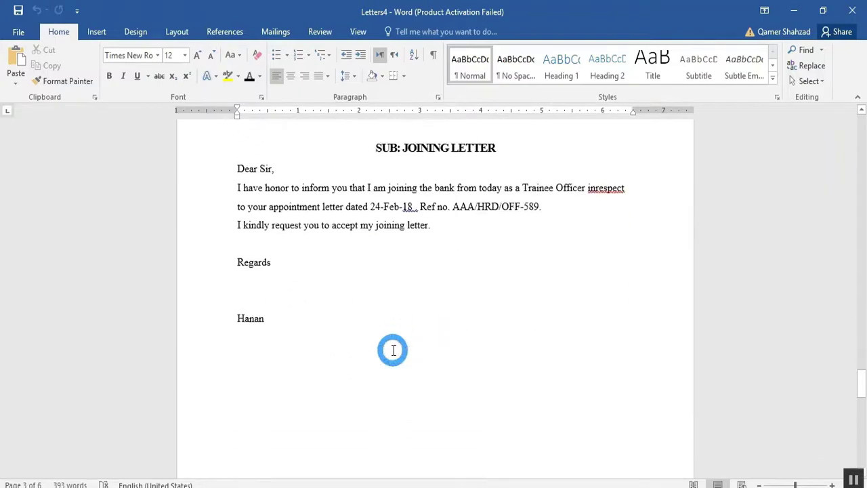
{"action": "scroll", "coordinate": [393, 350], "scroll_direction": "up", "scroll_amount": 8}
{"action": "scroll", "coordinate": [392, 350], "scroll_direction": "up", "scroll_amount": 10}
{"action": "scroll", "coordinate": [392, 349], "scroll_direction": "up", "scroll_amount": 11}
{"action": "scroll", "coordinate": [393, 350], "scroll_direction": "up", "scroll_amount": 10}
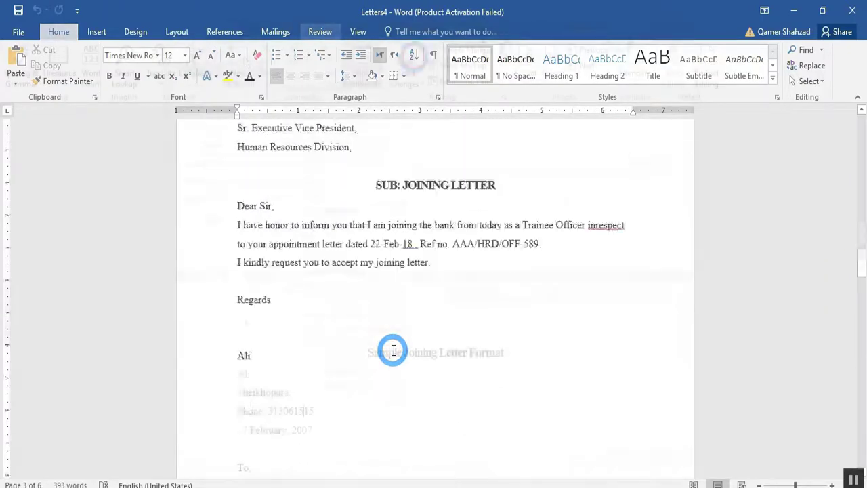
- Encrypt the merged letters with a password, entering and confirming it
{"action": "left_click", "coordinate": [20, 30]}
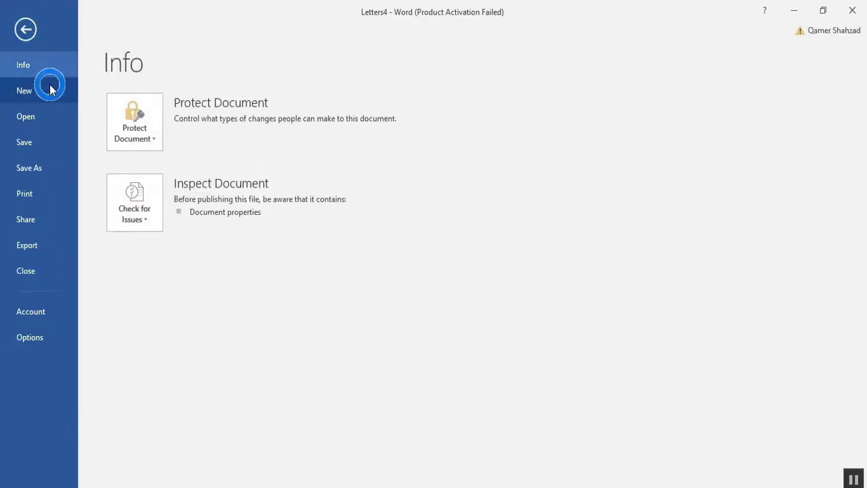
{"action": "left_click", "coordinate": [142, 134]}
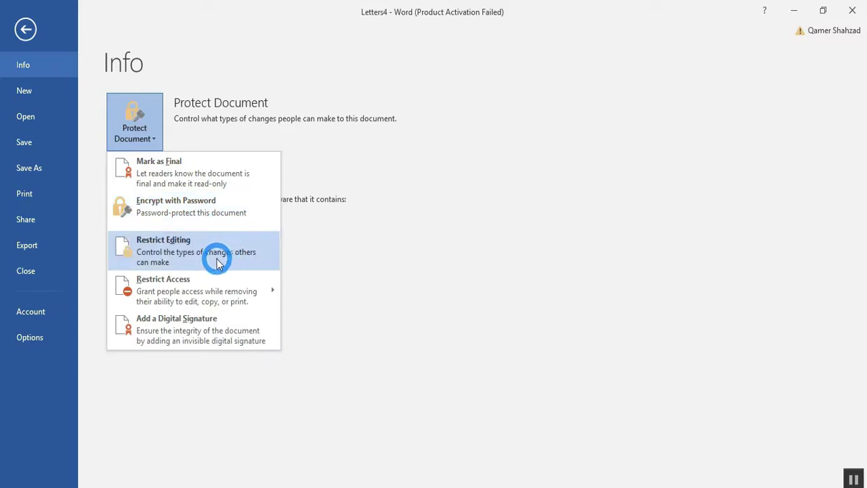
{"action": "left_click", "coordinate": [190, 213]}
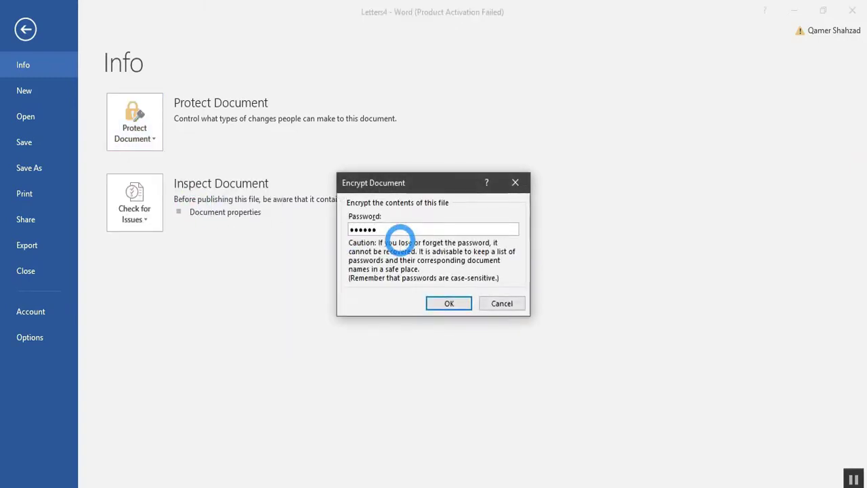
{"action": "left_click", "coordinate": [436, 304]}
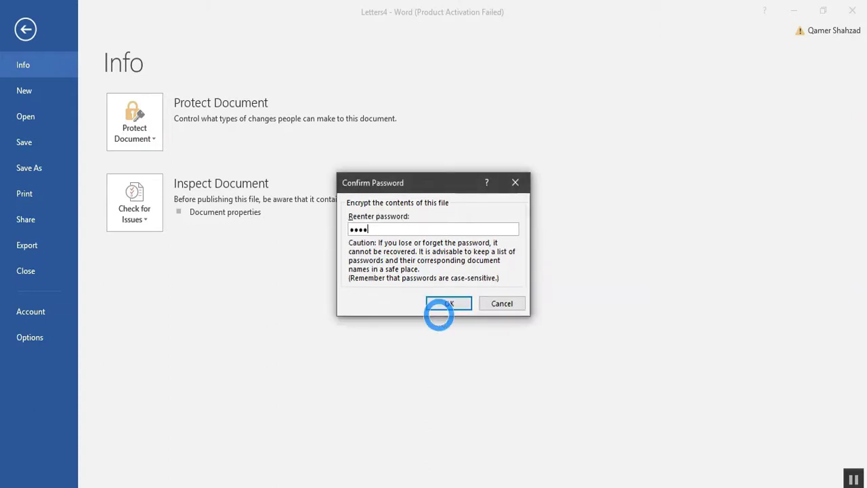
{"action": "left_click", "coordinate": [444, 306]}
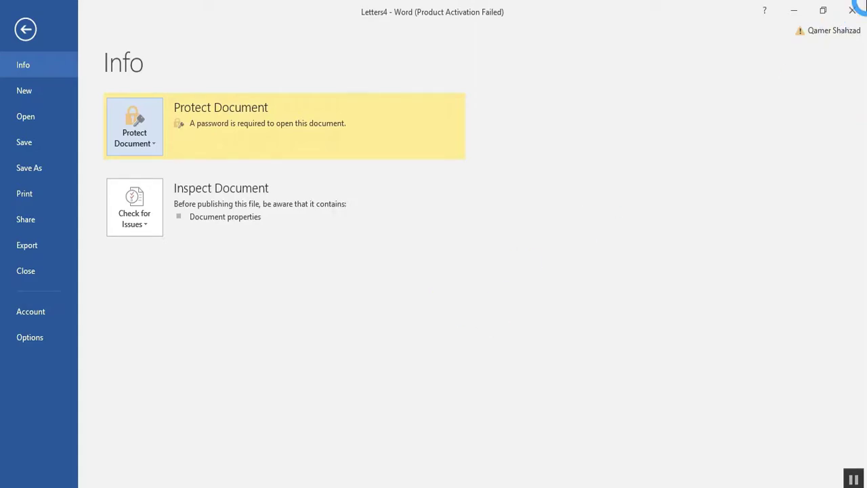
- Save the letters as Sample Joining Letter Format.docx and close Document6 without saving
{"action": "left_click", "coordinate": [852, 10]}
{"action": "left_click", "coordinate": [381, 281]}
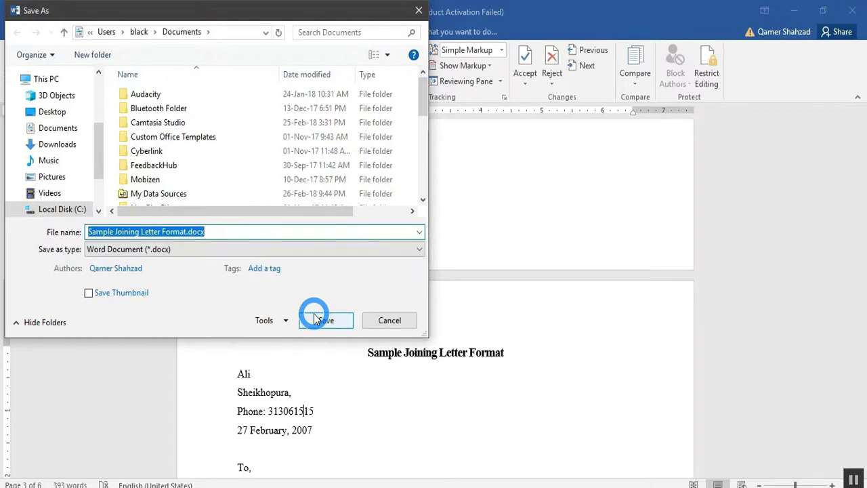
{"action": "left_click", "coordinate": [315, 319]}
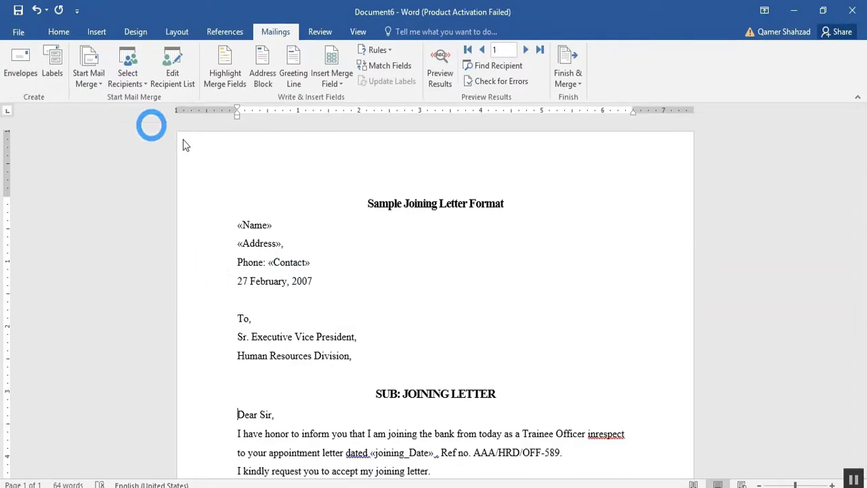
{"action": "left_click", "coordinate": [852, 11]}
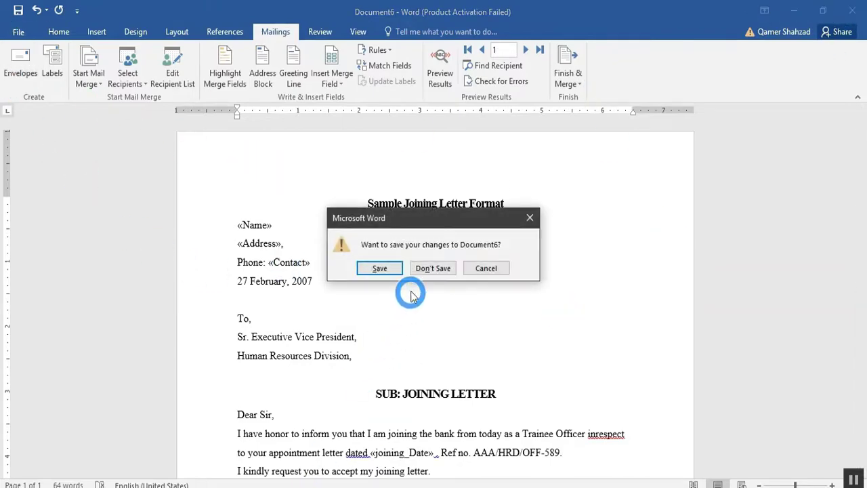
{"action": "left_click", "coordinate": [437, 274]}
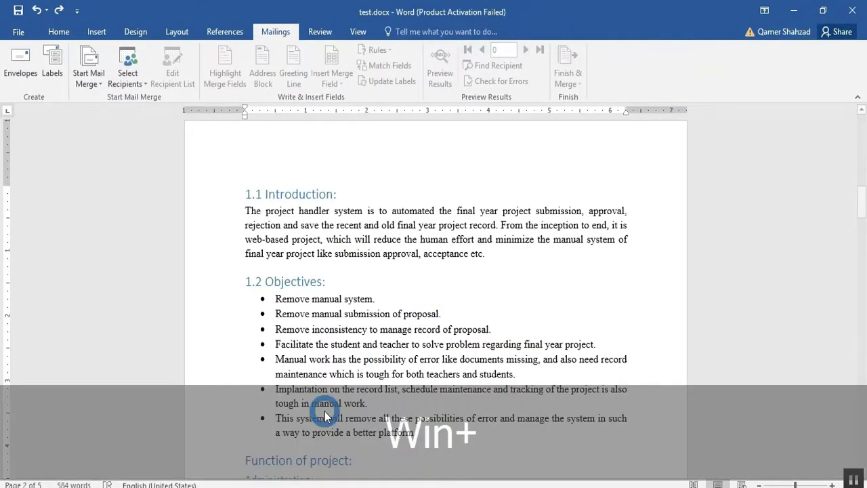
- Open Sample Joining Letter Format.docx from Documents; the first password attempt is refused
{"action": "key", "text": "super+e"}
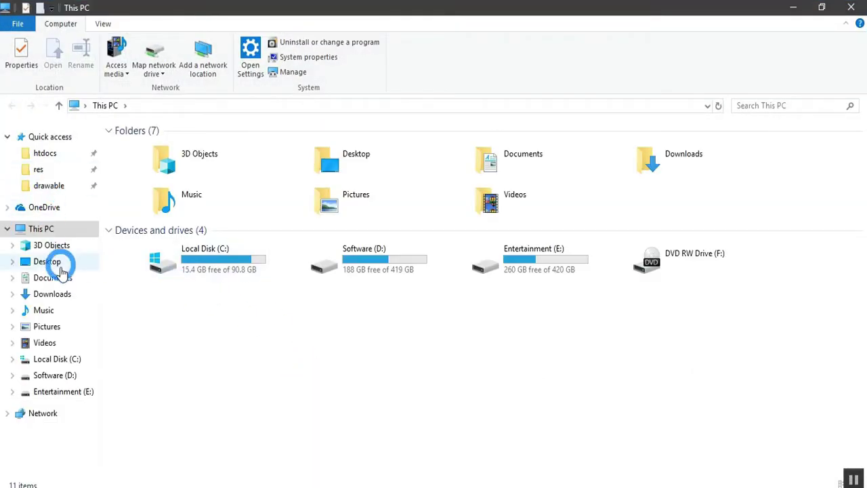
{"action": "left_click", "coordinate": [55, 277]}
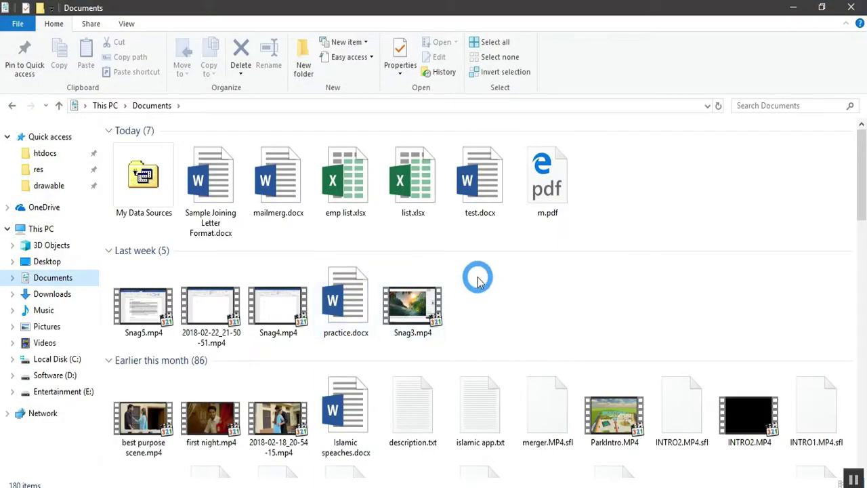
{"action": "left_click", "coordinate": [209, 189]}
{"action": "double_click", "coordinate": [208, 191]}
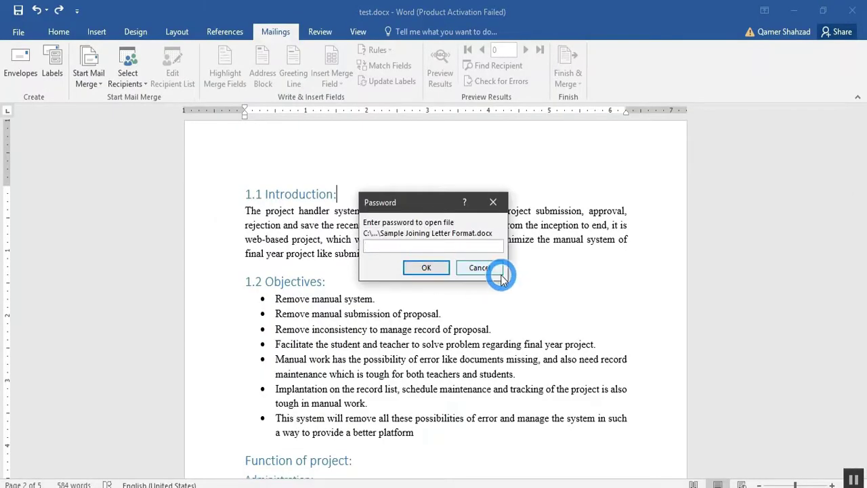
{"action": "key", "text": "Return"}
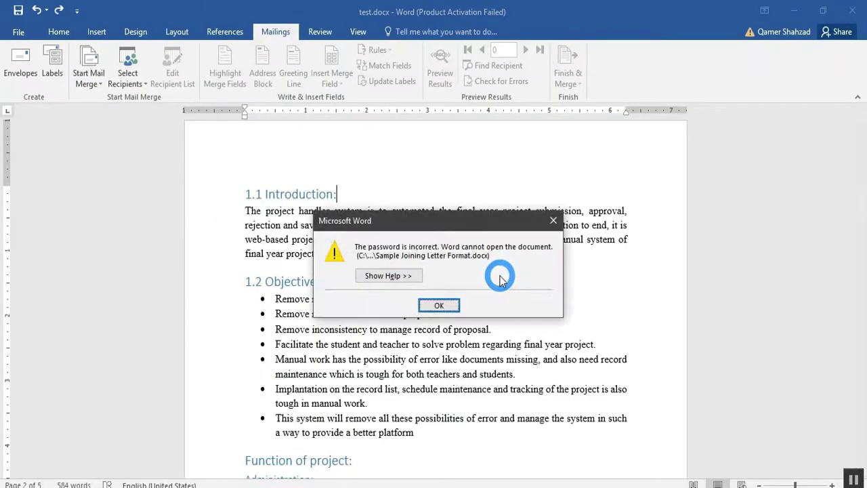
{"action": "key", "text": "Return"}
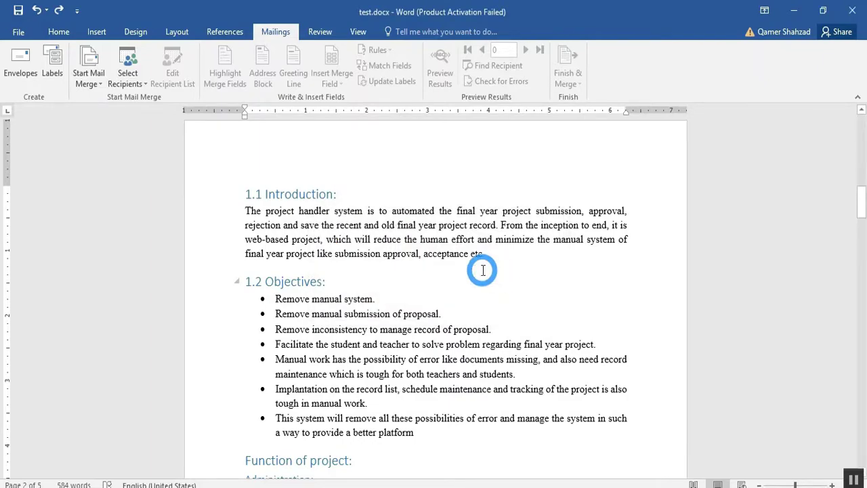
- Reopen Sample Joining Letter Format.docx and unlock it with the correct password
{"action": "key", "text": "alt+Tab"}
{"action": "left_click", "coordinate": [227, 194]}
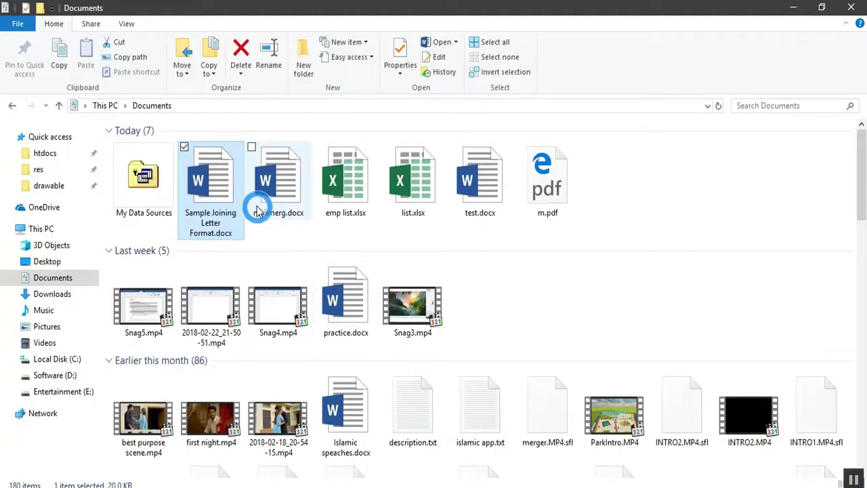
{"action": "double_click", "coordinate": [227, 194]}
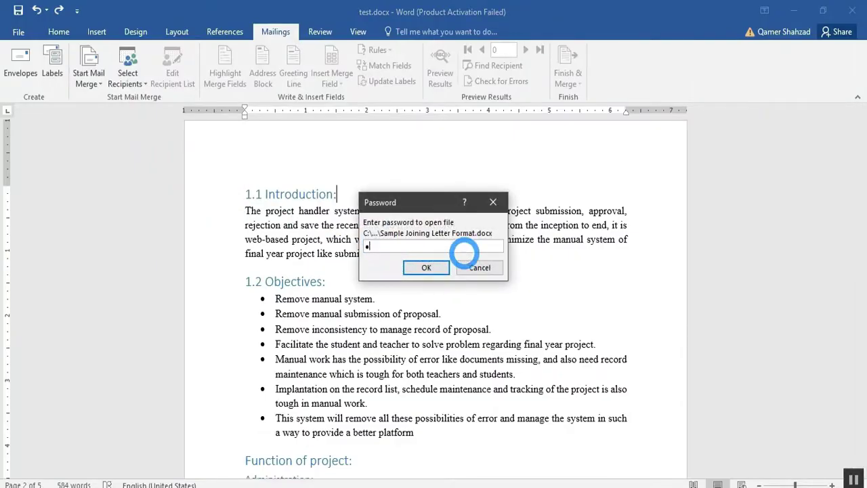
{"action": "key", "text": "Return"}
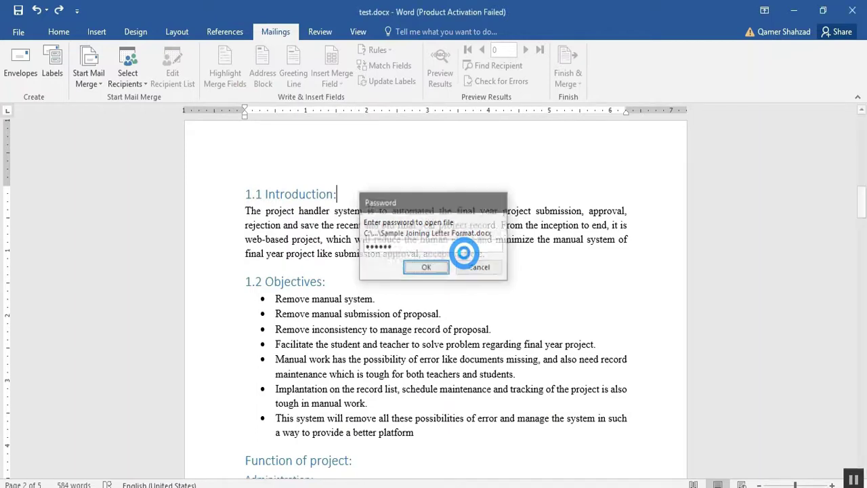